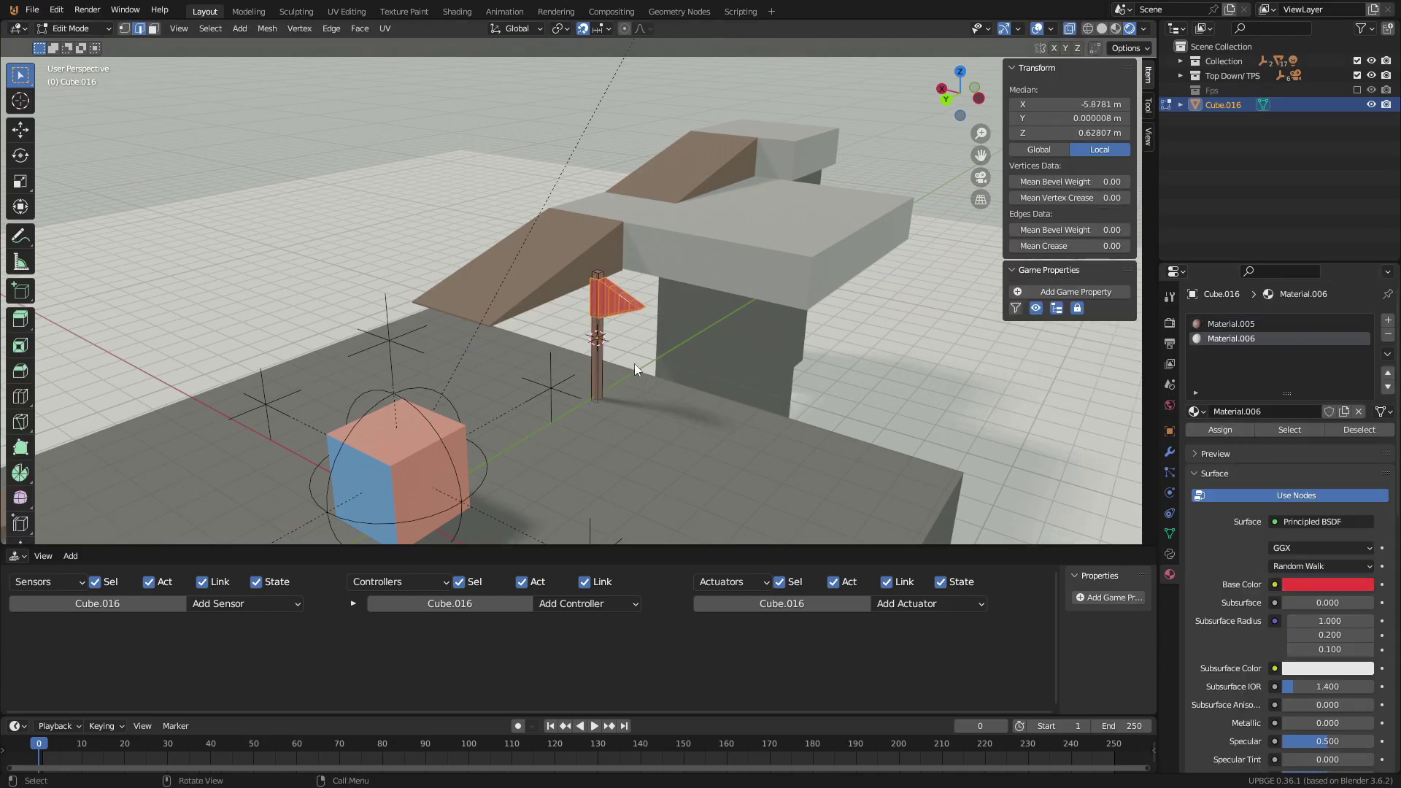
Snap the red flag onto the far platform.
middle_click_drag(633, 363, 720, 370)
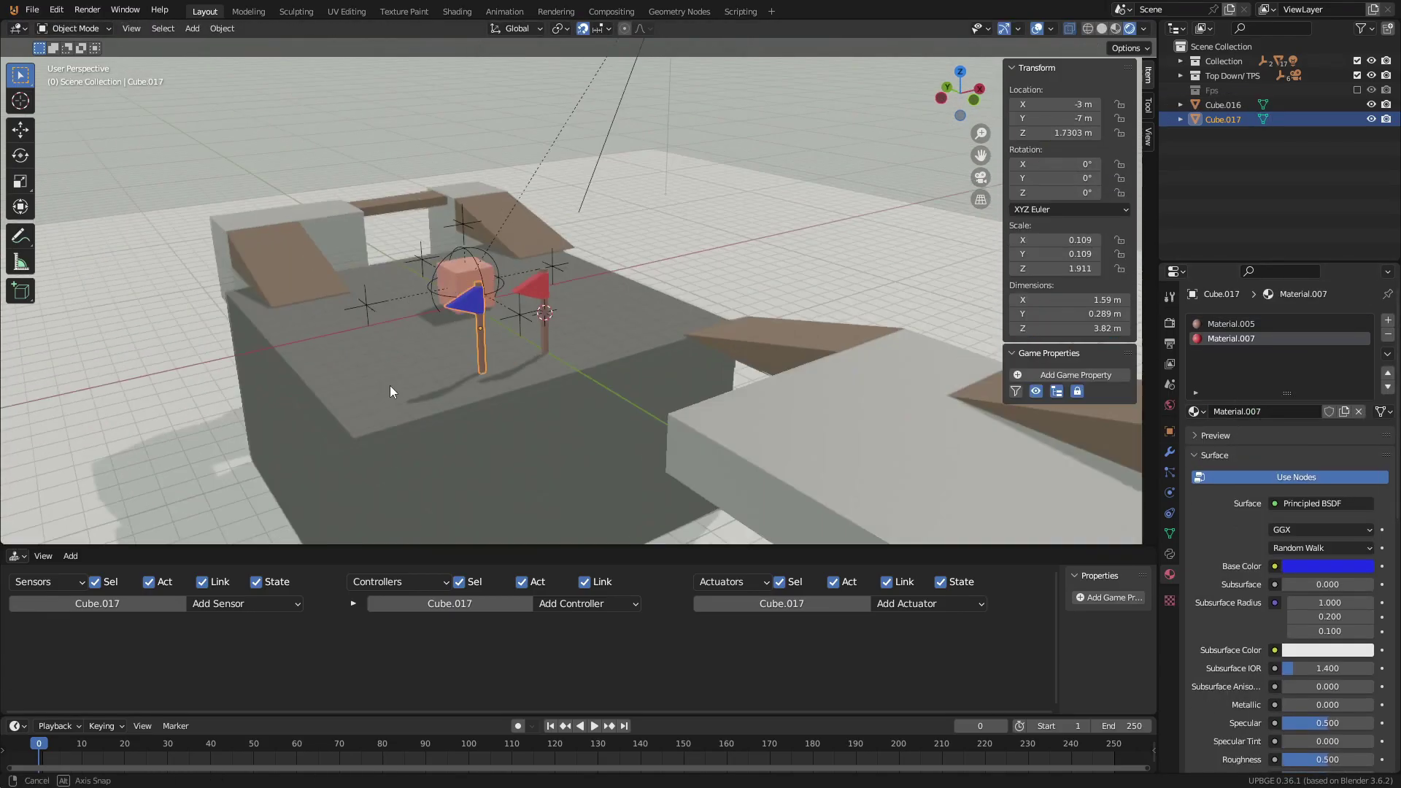
middle_click_drag(390, 385, 654, 348)
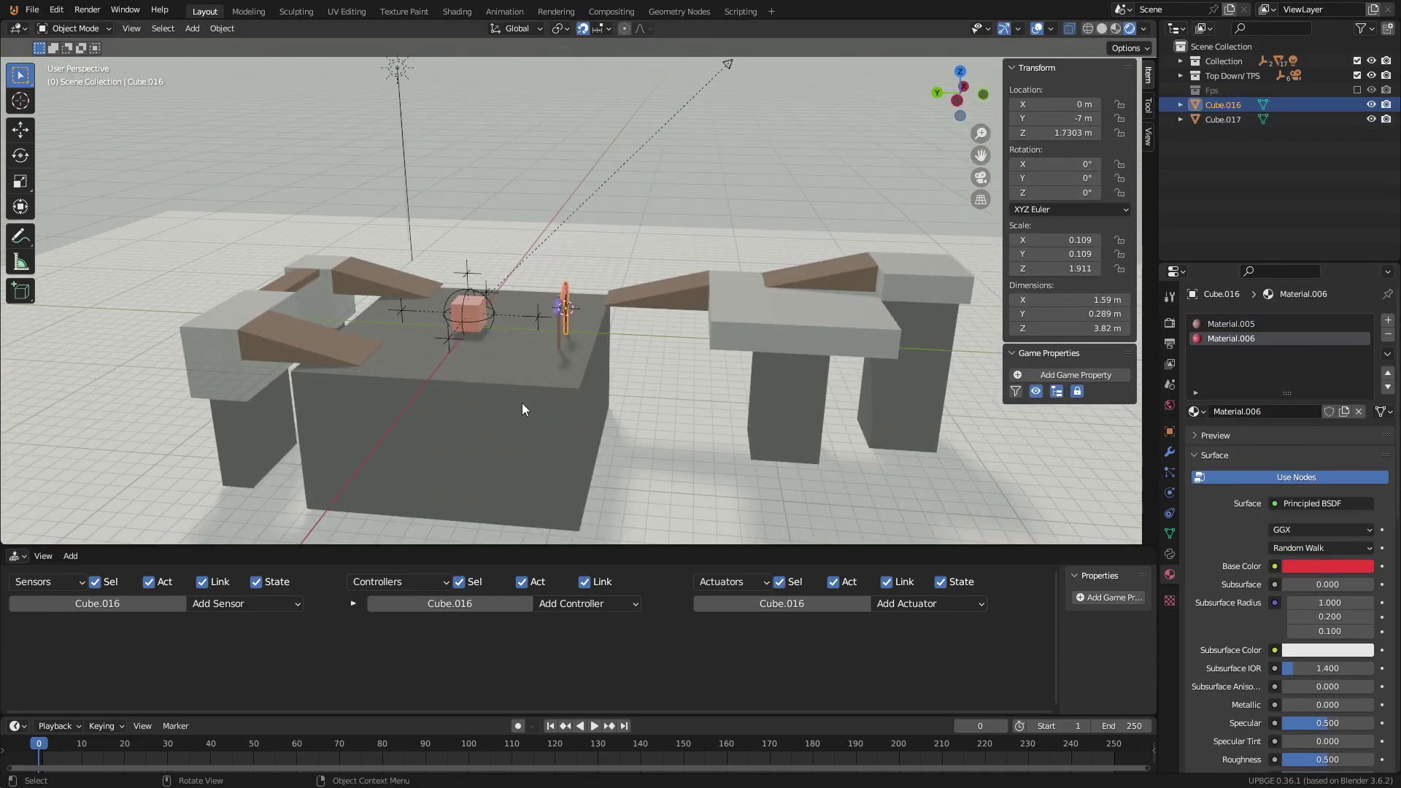
key("shift+s")
left_click(445, 180)
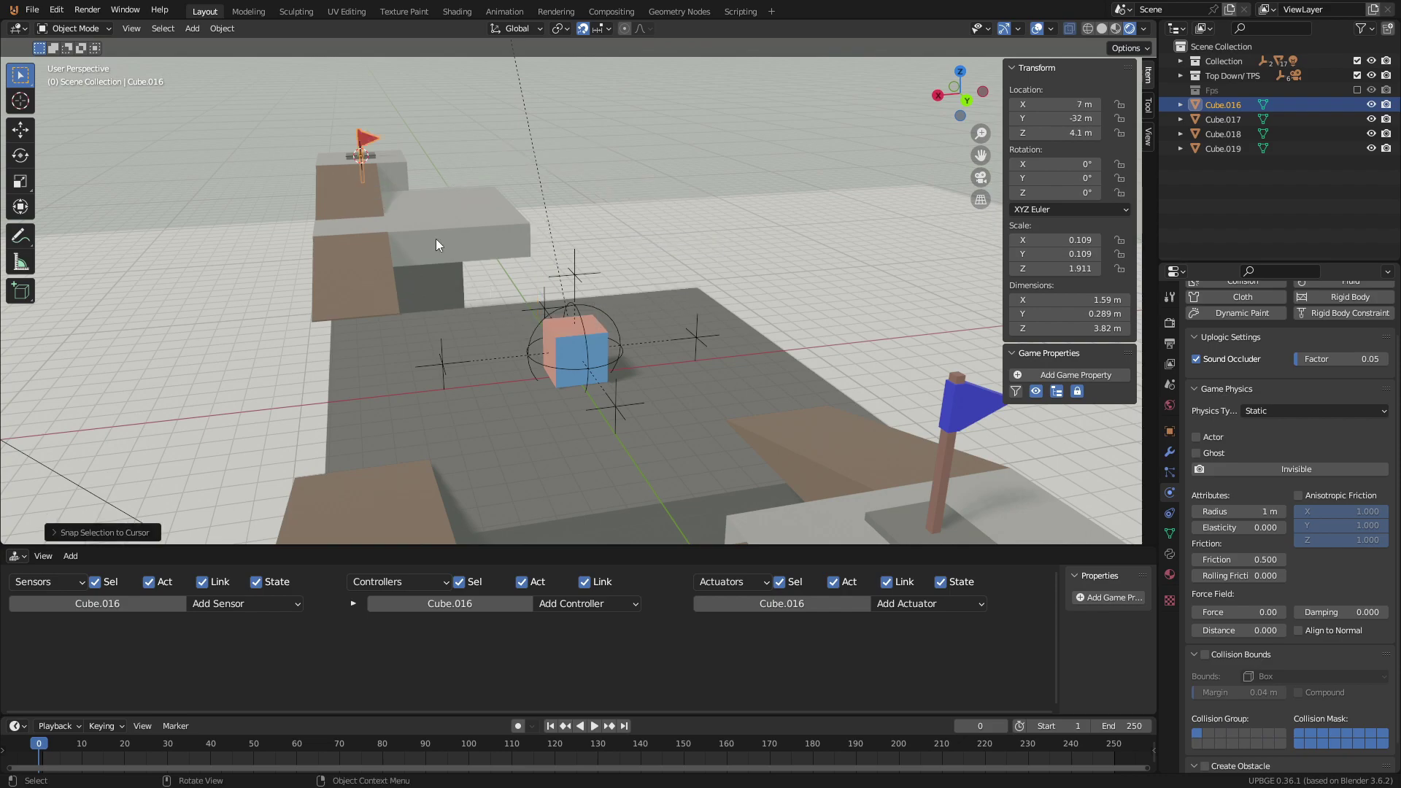
Make the flag Dynamic with Collision Bounds and translation locked on X, Y and Z.
left_click(1308, 411)
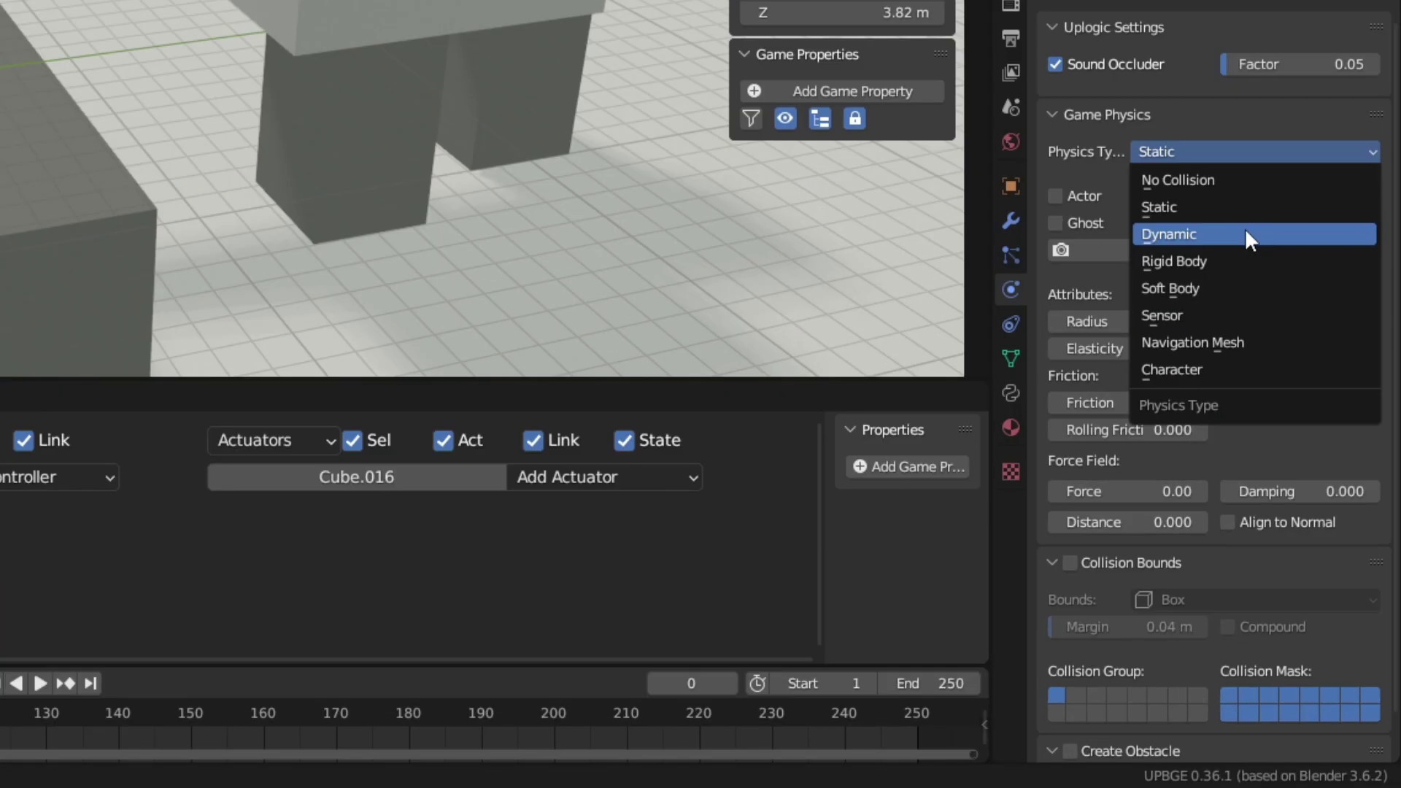
left_click(1245, 231)
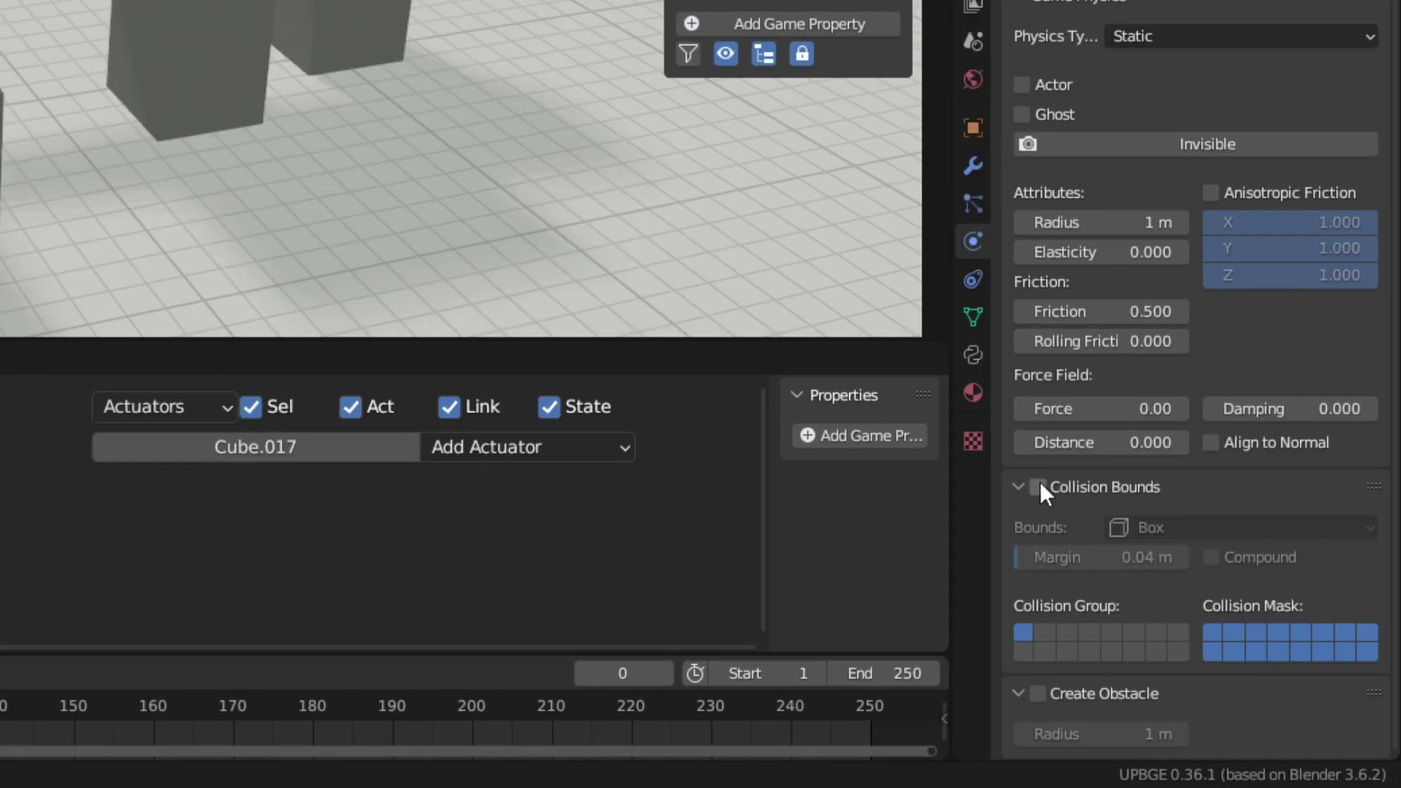
left_click(1038, 486)
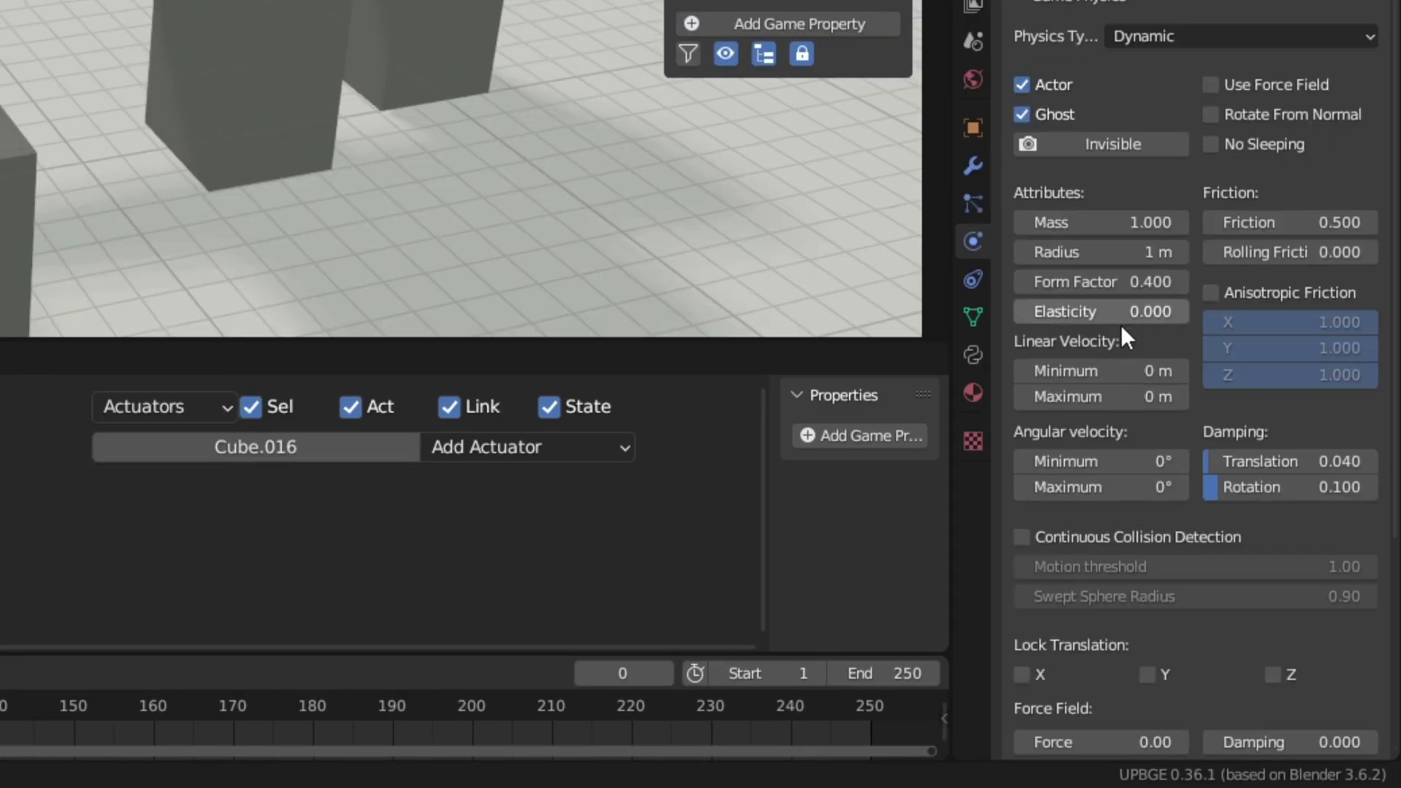
scroll(1079, 379, "down", 10)
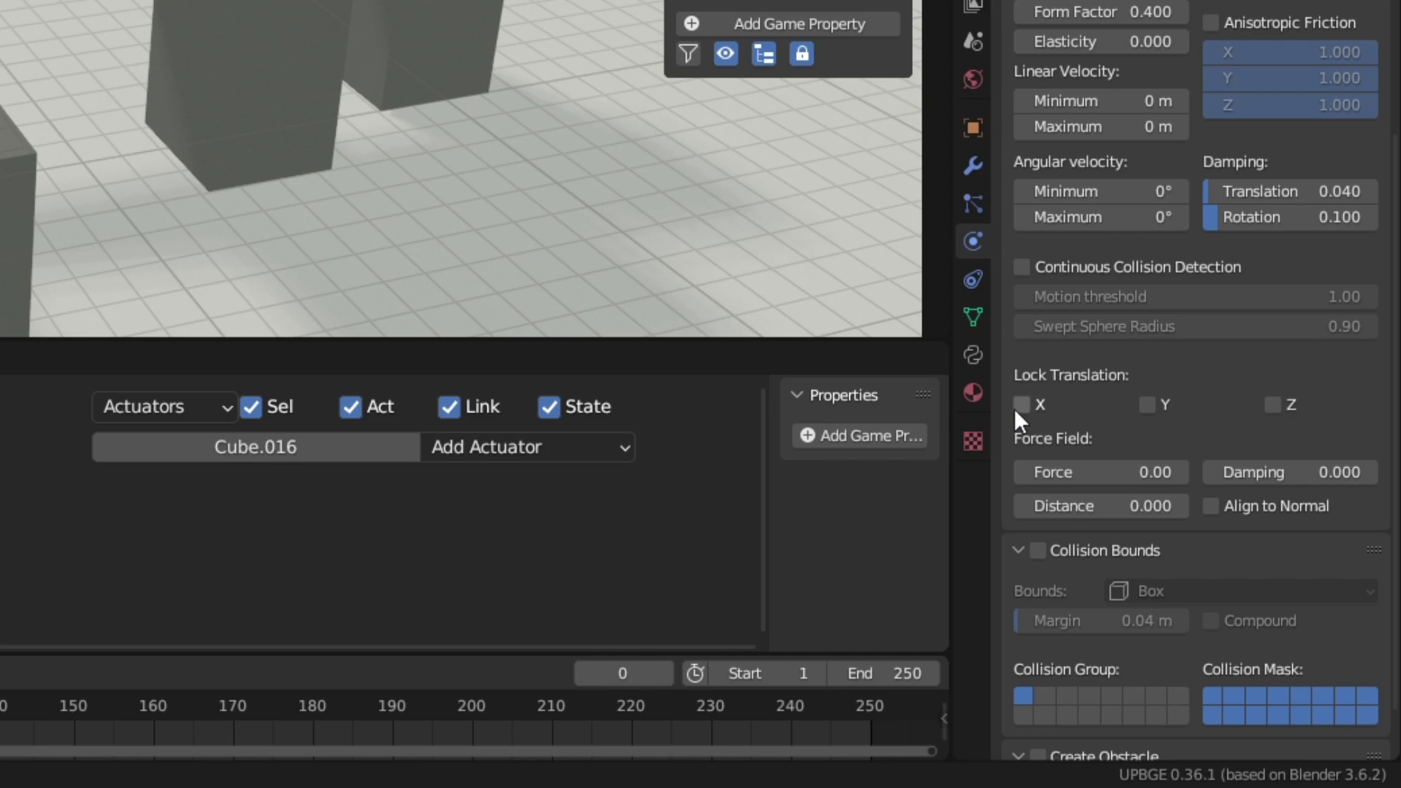
left_click_drag(1021, 406, 1284, 409)
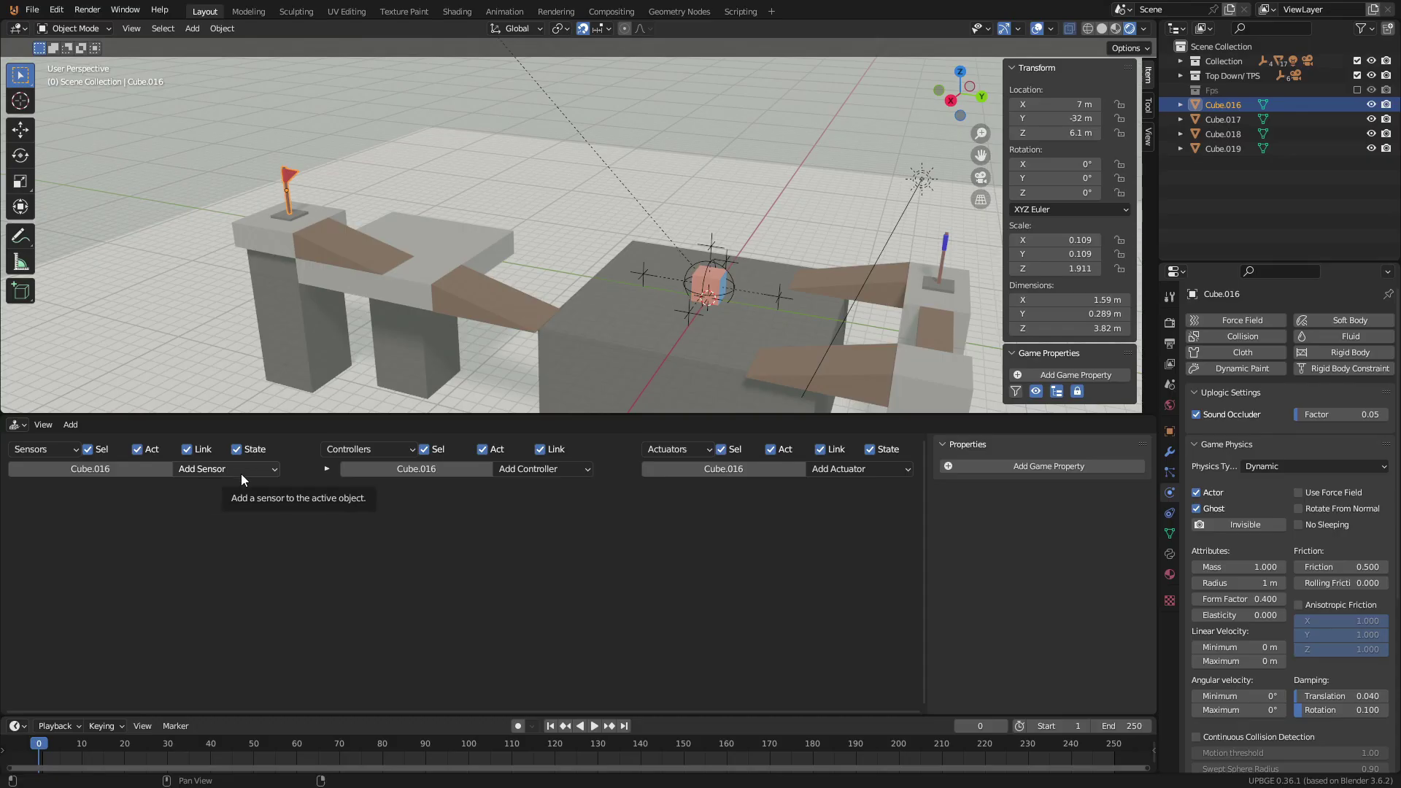
Wire a Player-property Collision sensor to an End Object actuator on the red flag.
left_click(239, 472)
left_click(247, 523)
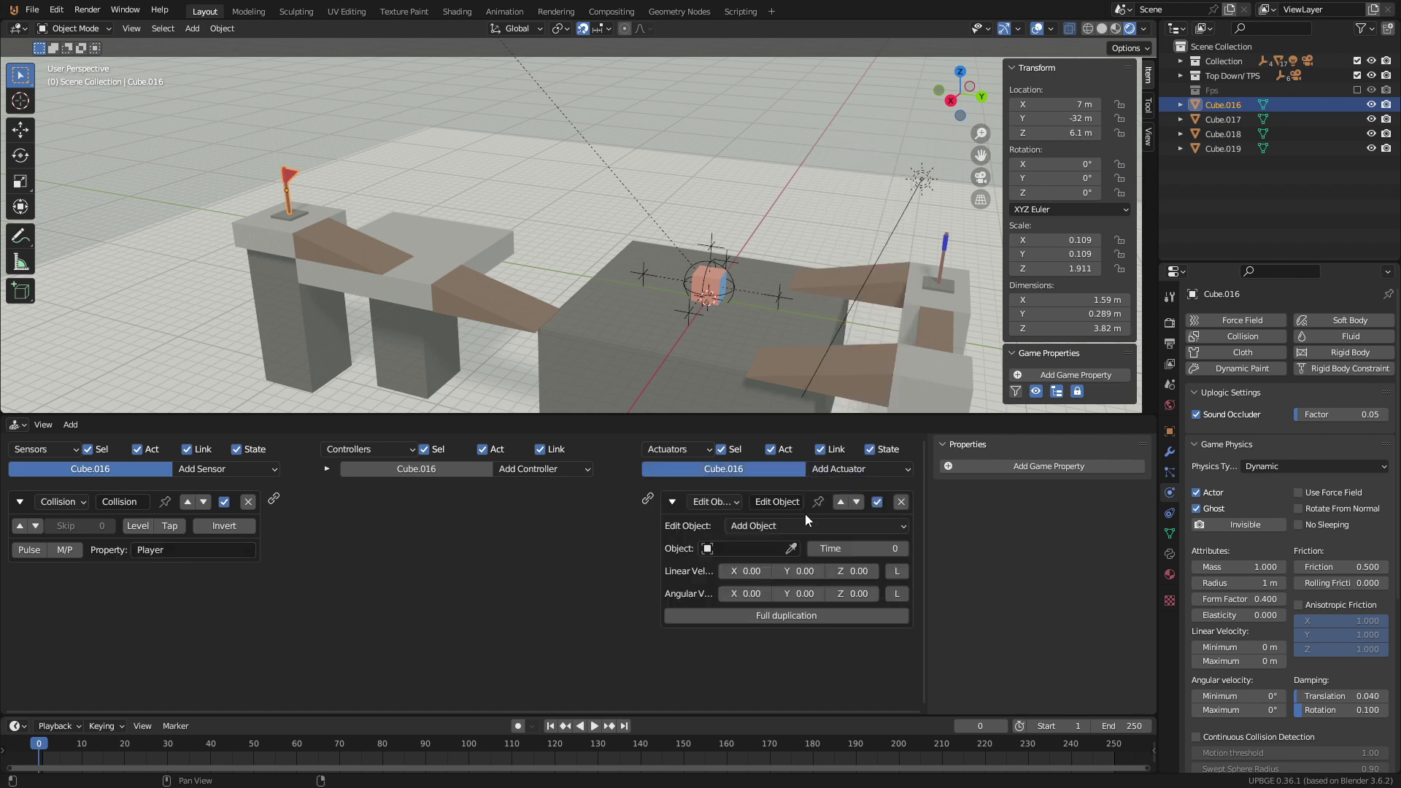
left_click(808, 522)
left_click(792, 547)
type("Player")
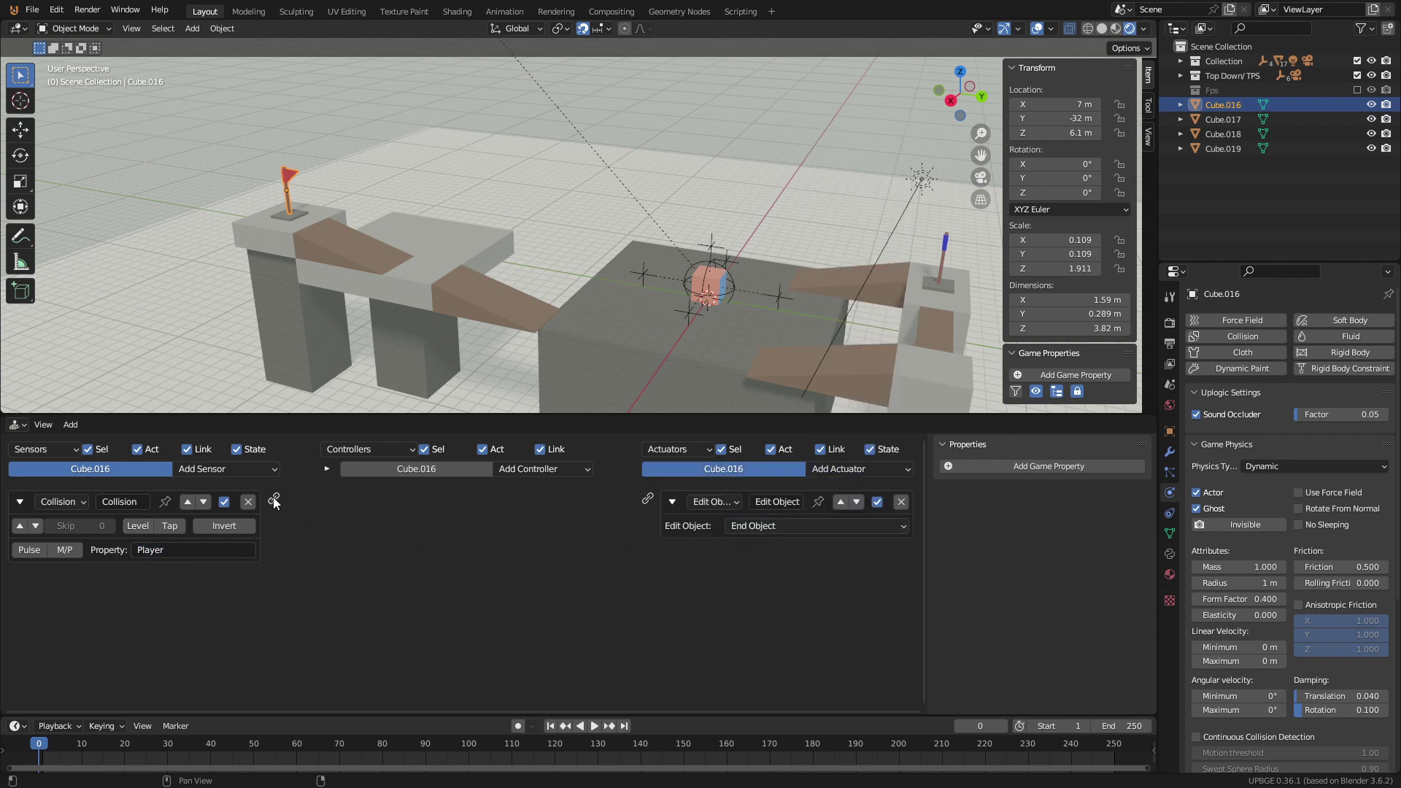
left_click_drag(594, 510, 647, 498)
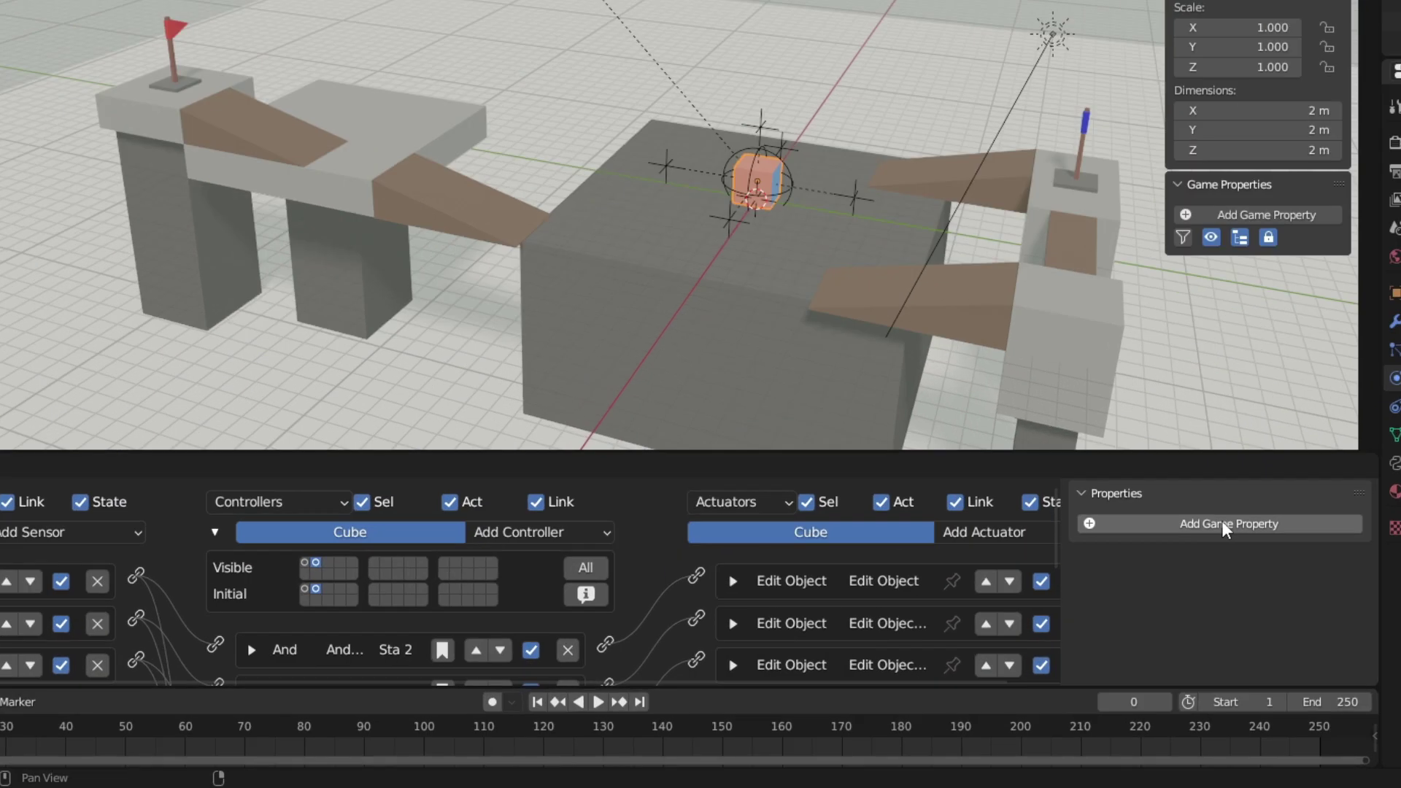
left_click(1046, 597)
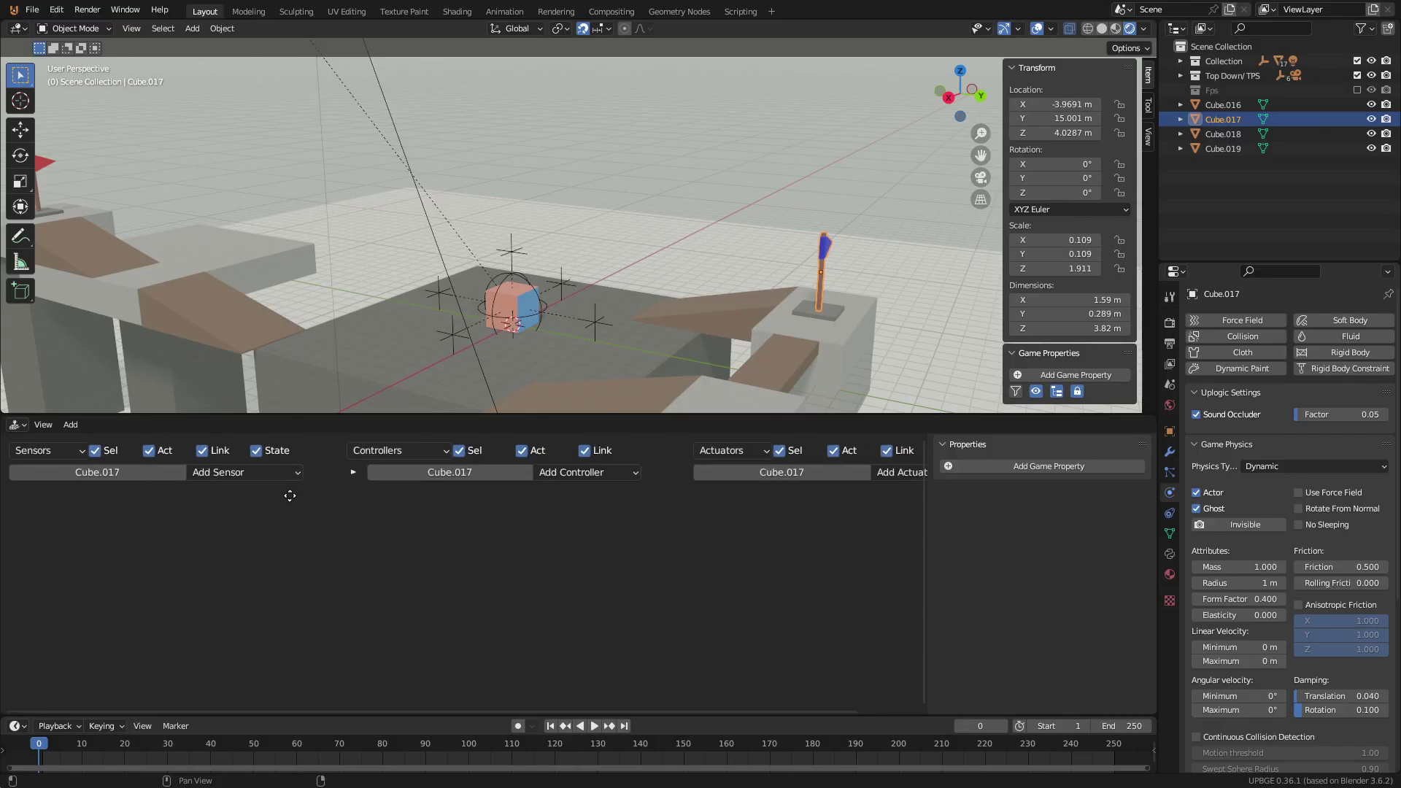
Link a Collision sensor to a Visibility actuator and make the blue flag start Invisible.
left_click(248, 474)
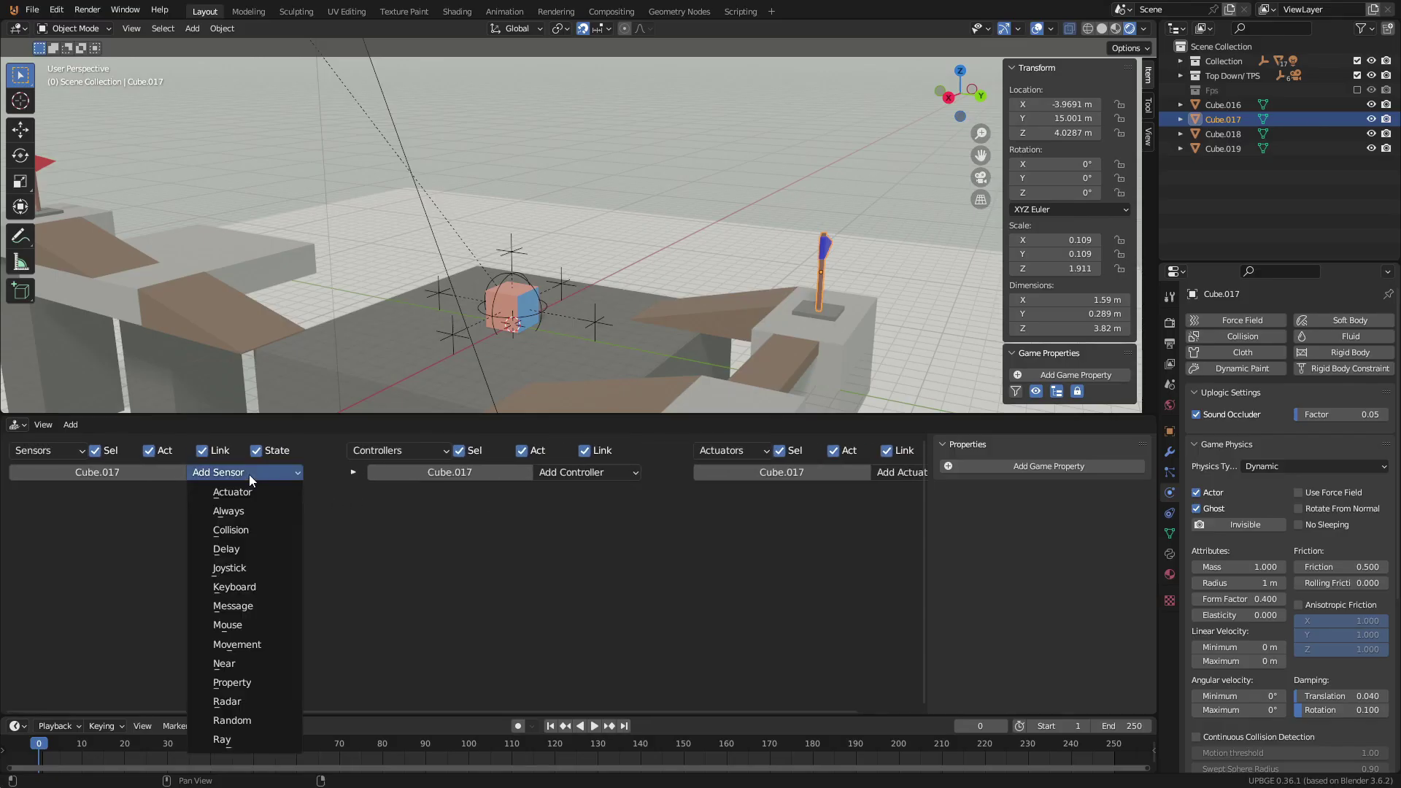
left_click(230, 530)
left_click(859, 472)
left_click(846, 109)
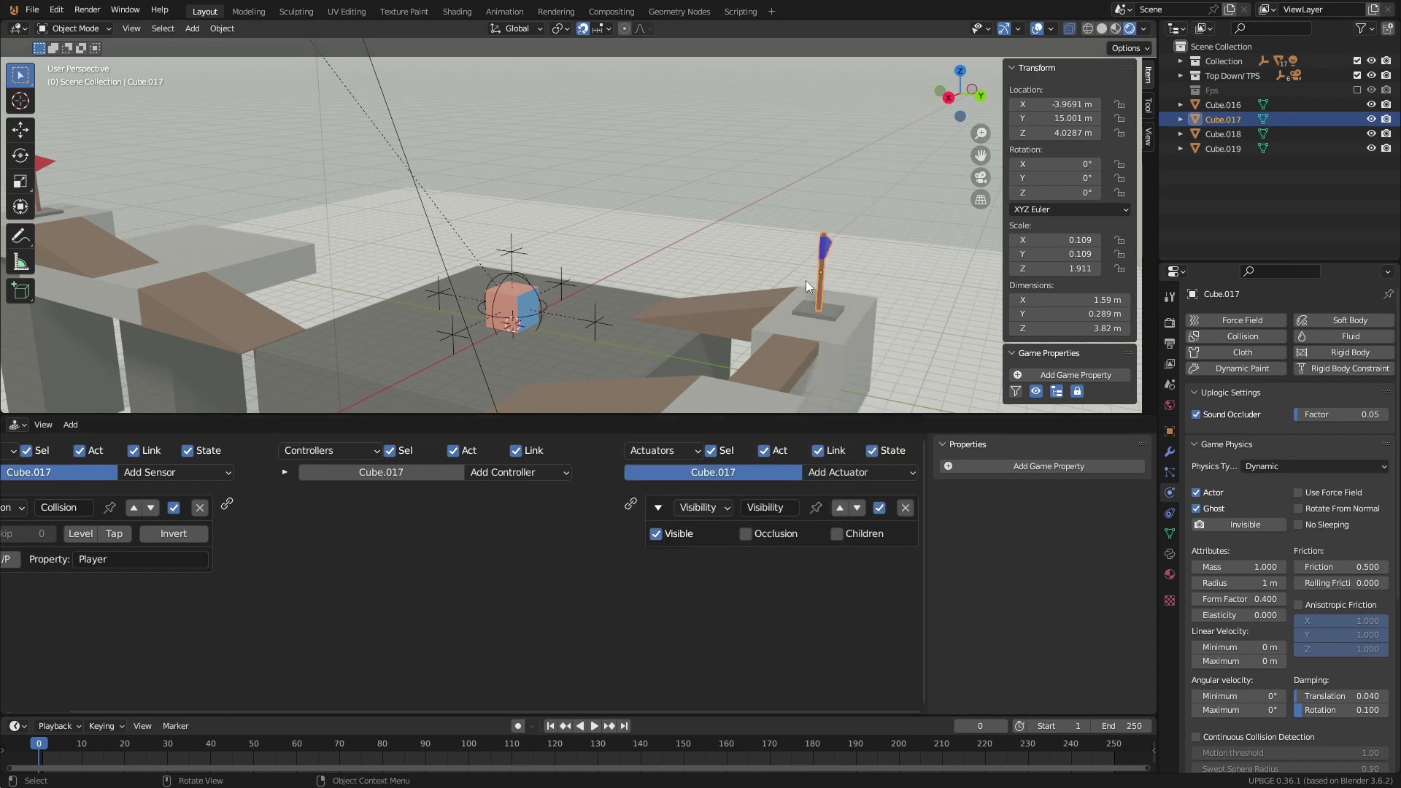
left_click_drag(610, 490, 632, 503)
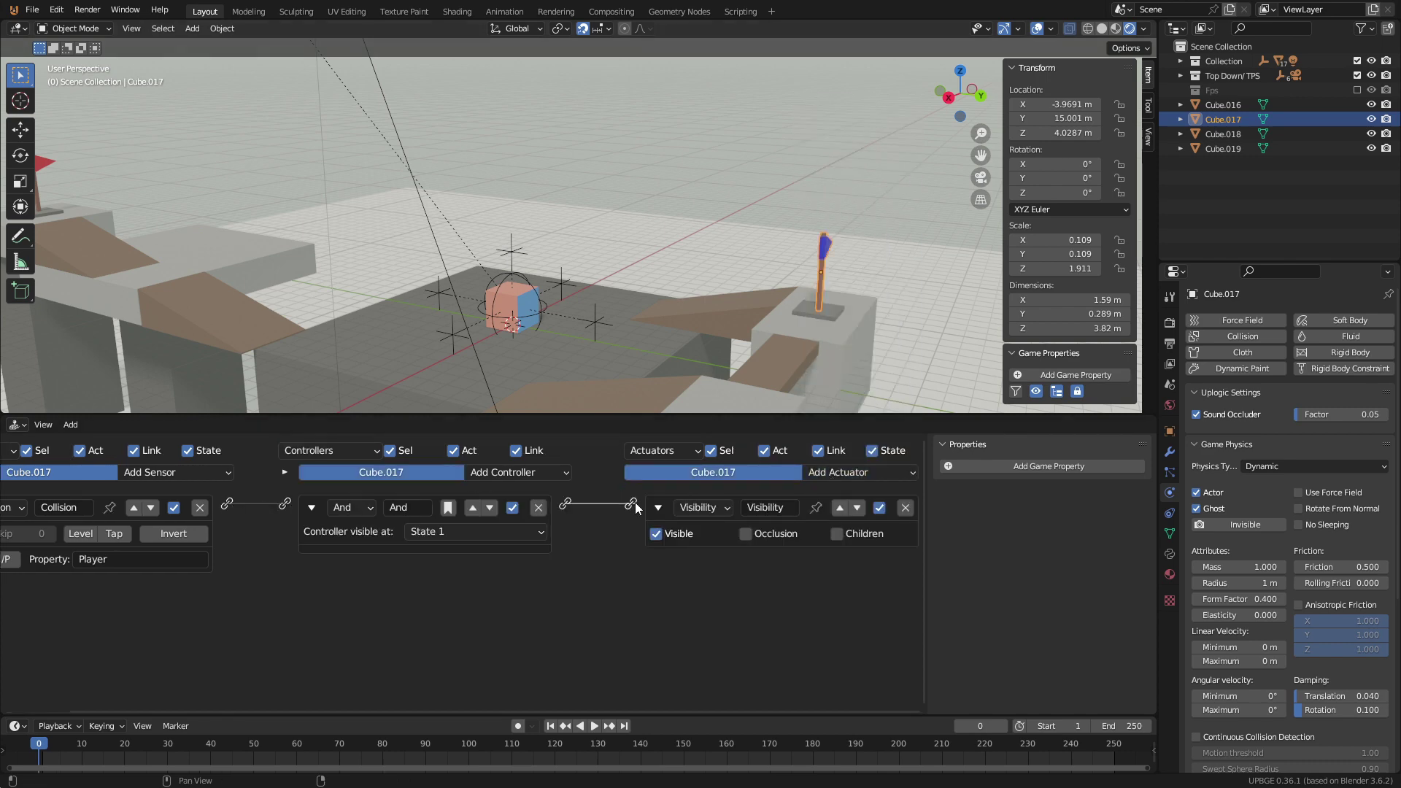
left_click(309, 507)
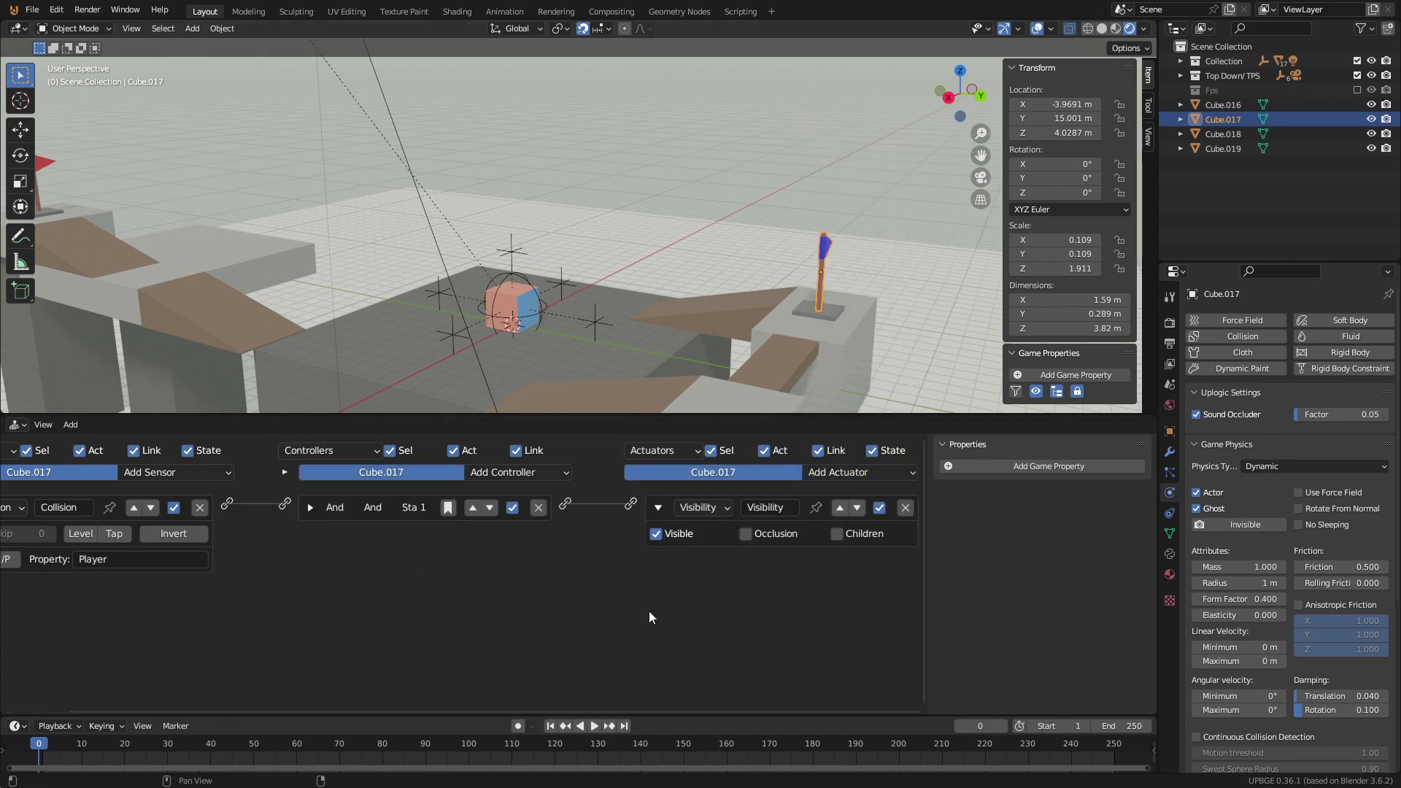
left_click(1255, 525)
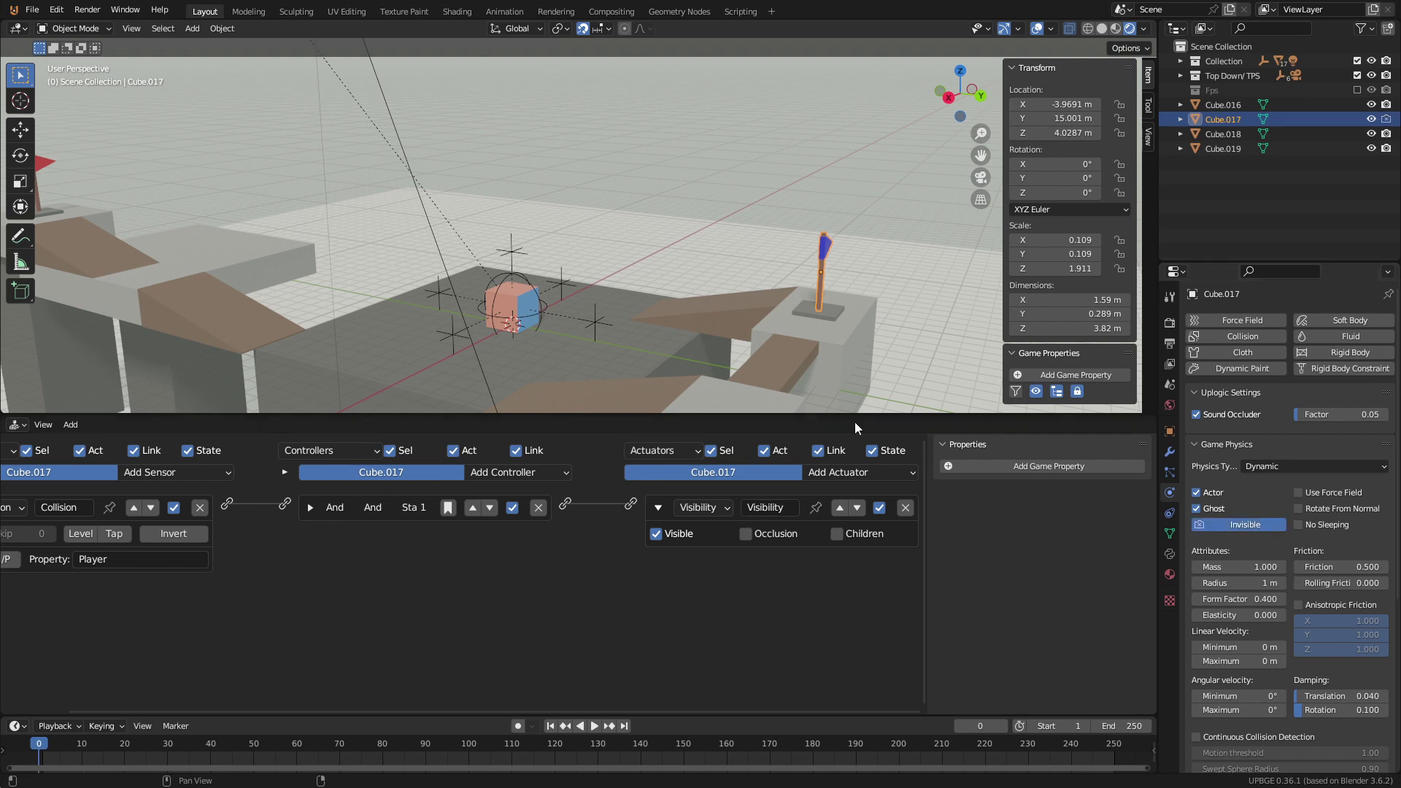
Playtest, rolling the cube toward the flag.
key("p")
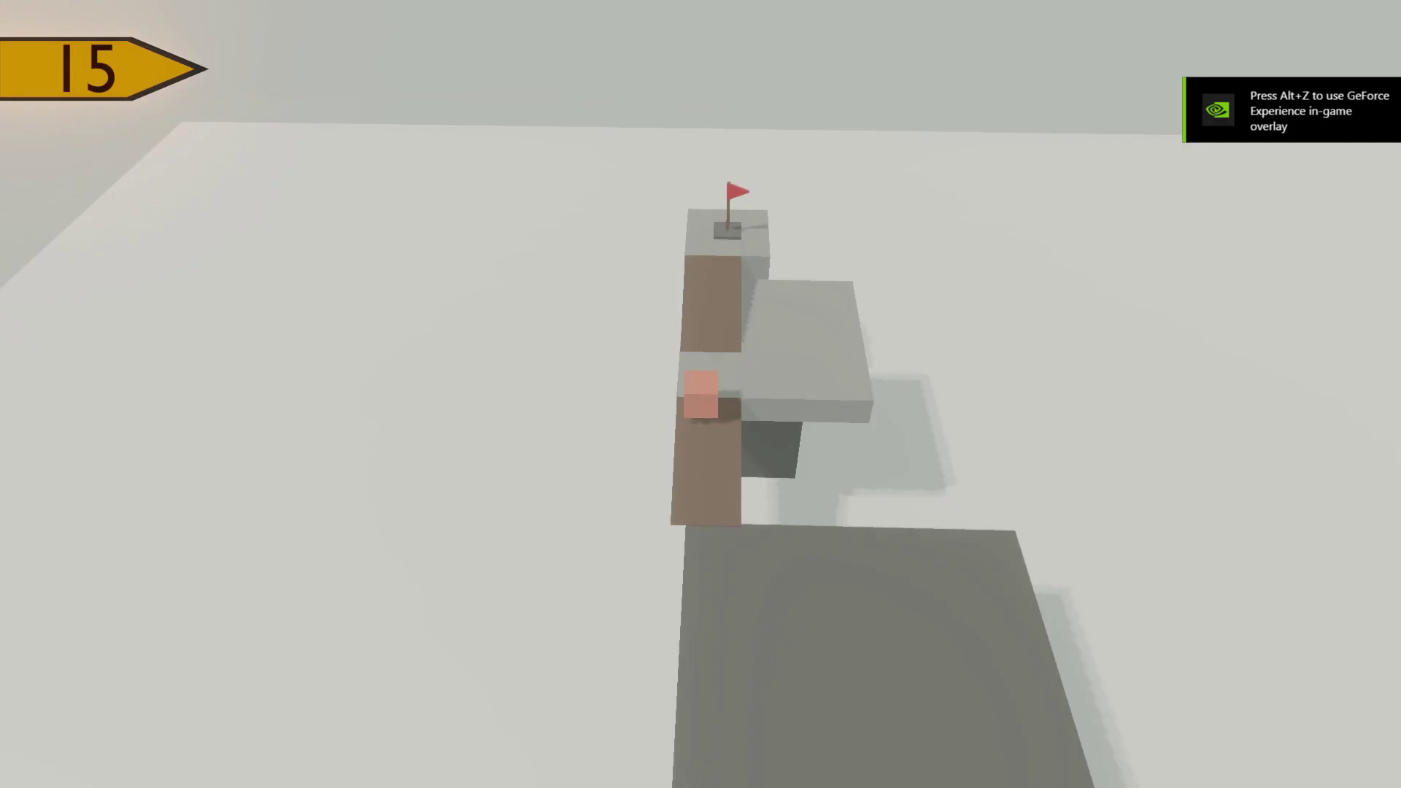
key("Up")
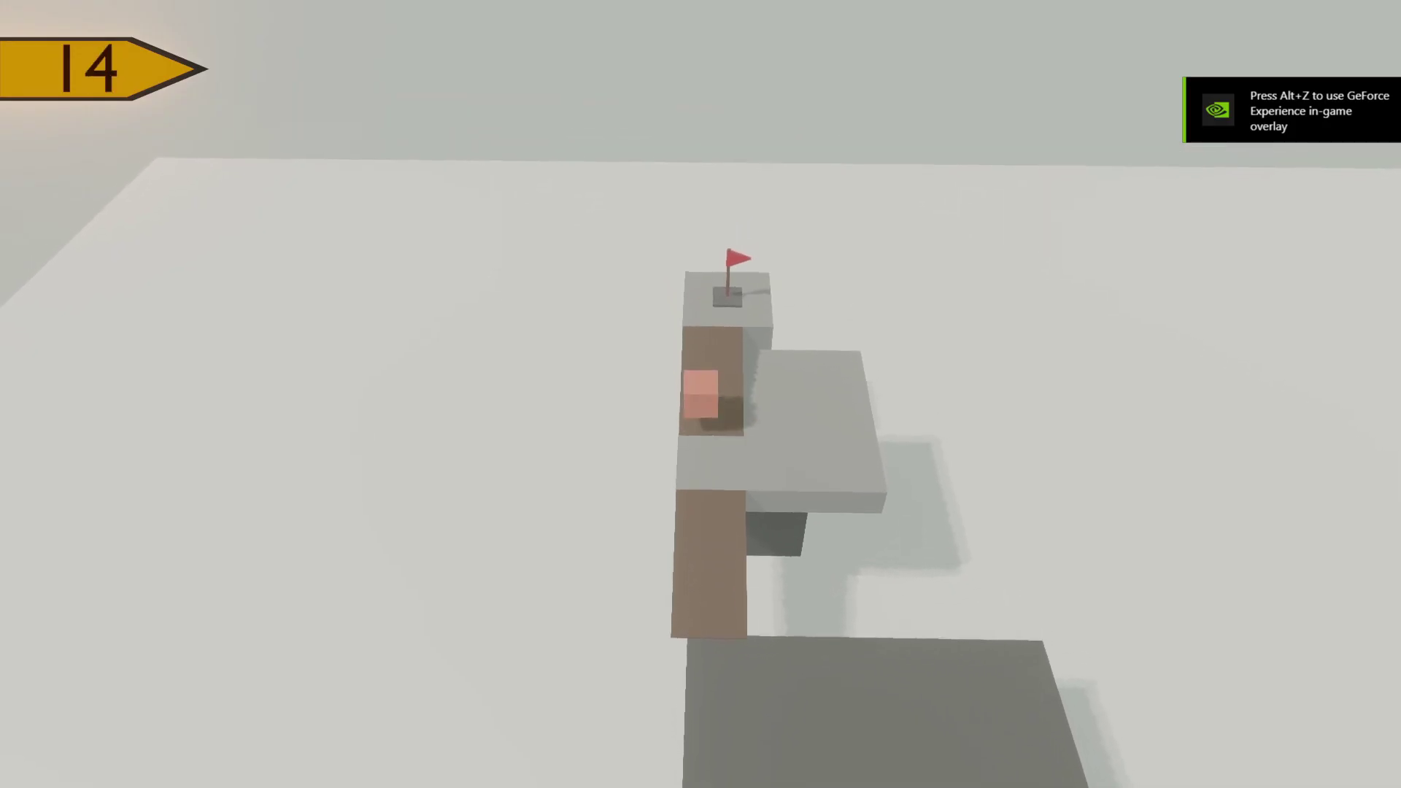
key("Up")
key("Up")
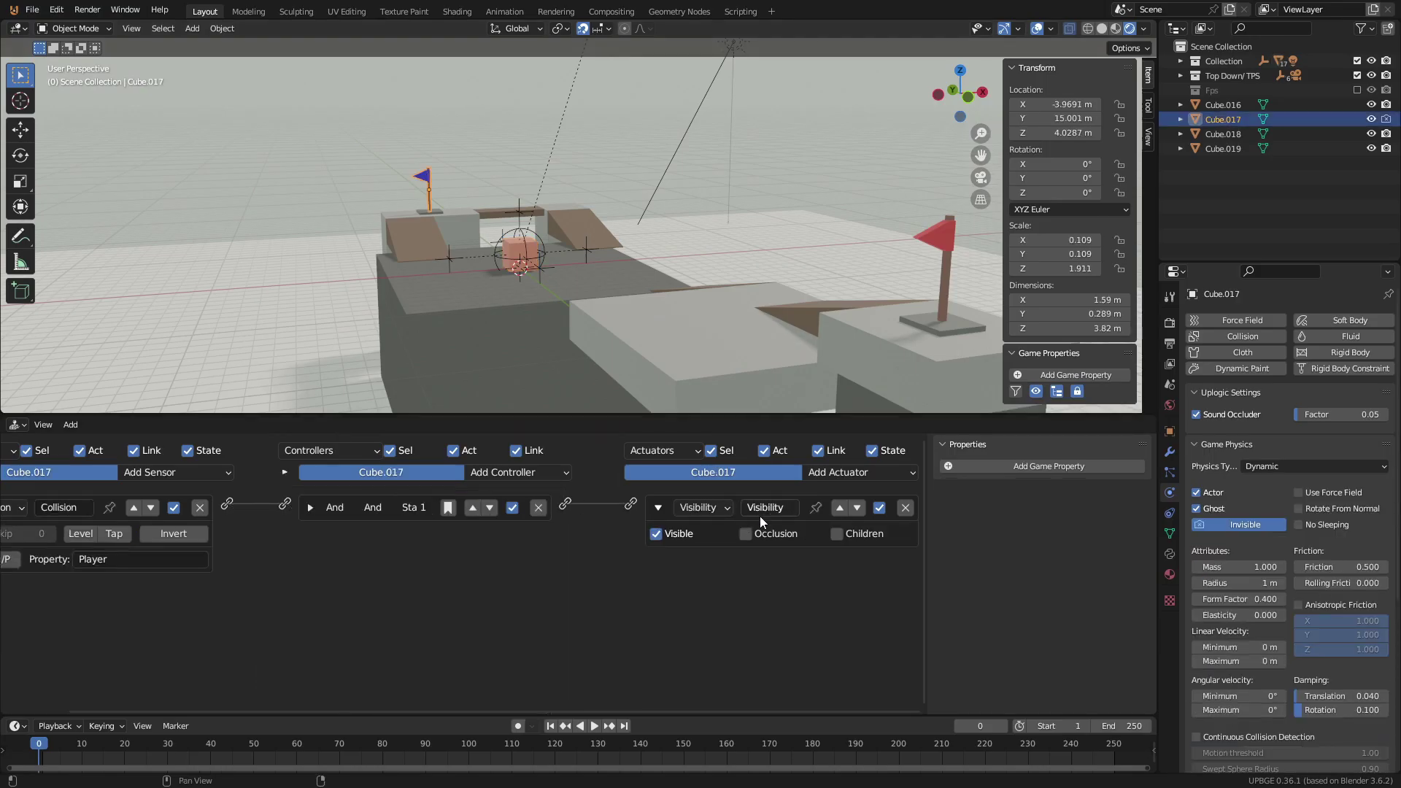
Add the Cap property, Message and Property sensors, and link them to the Cap actuator.
left_click(1013, 462)
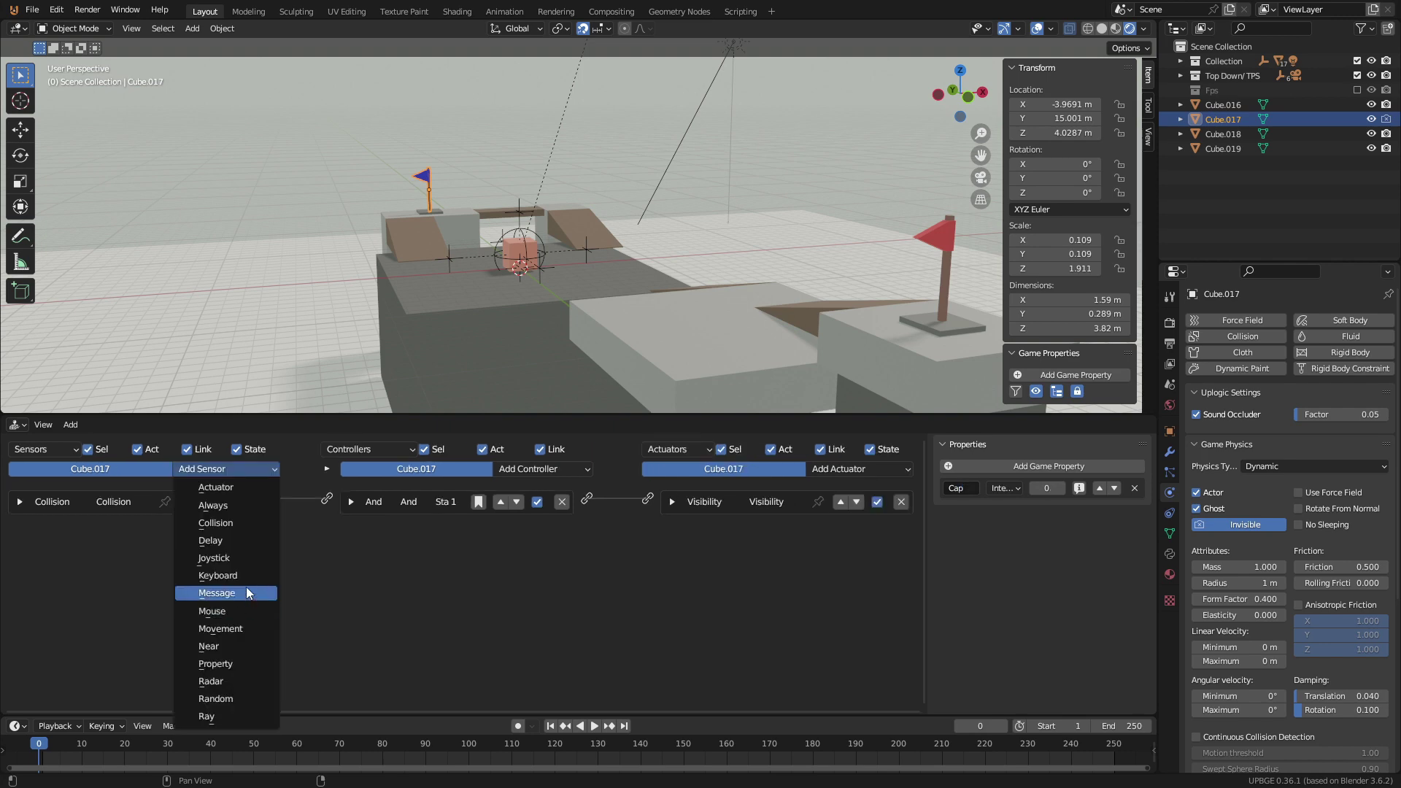
left_click(246, 587)
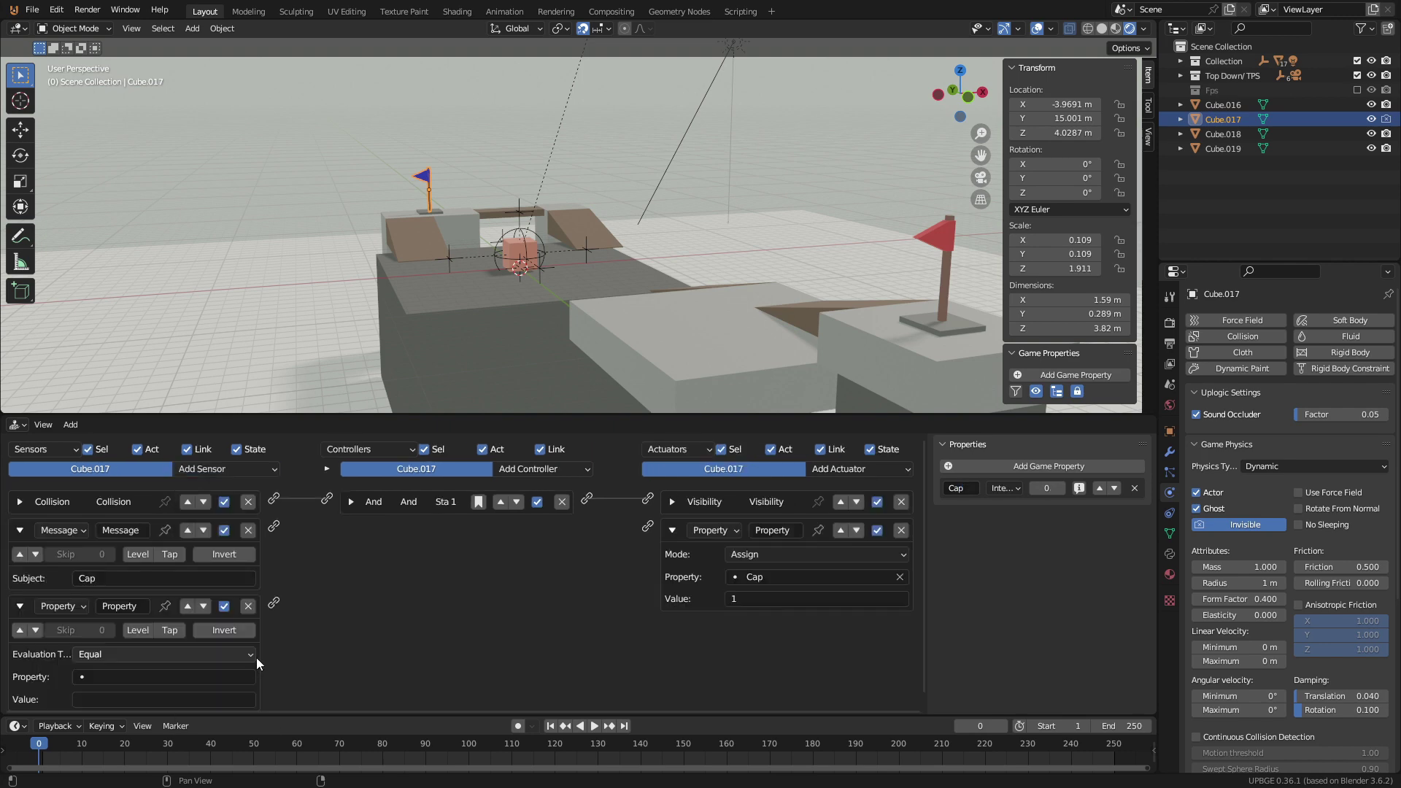
left_click(187, 605)
left_click_drag(326, 498, 274, 526)
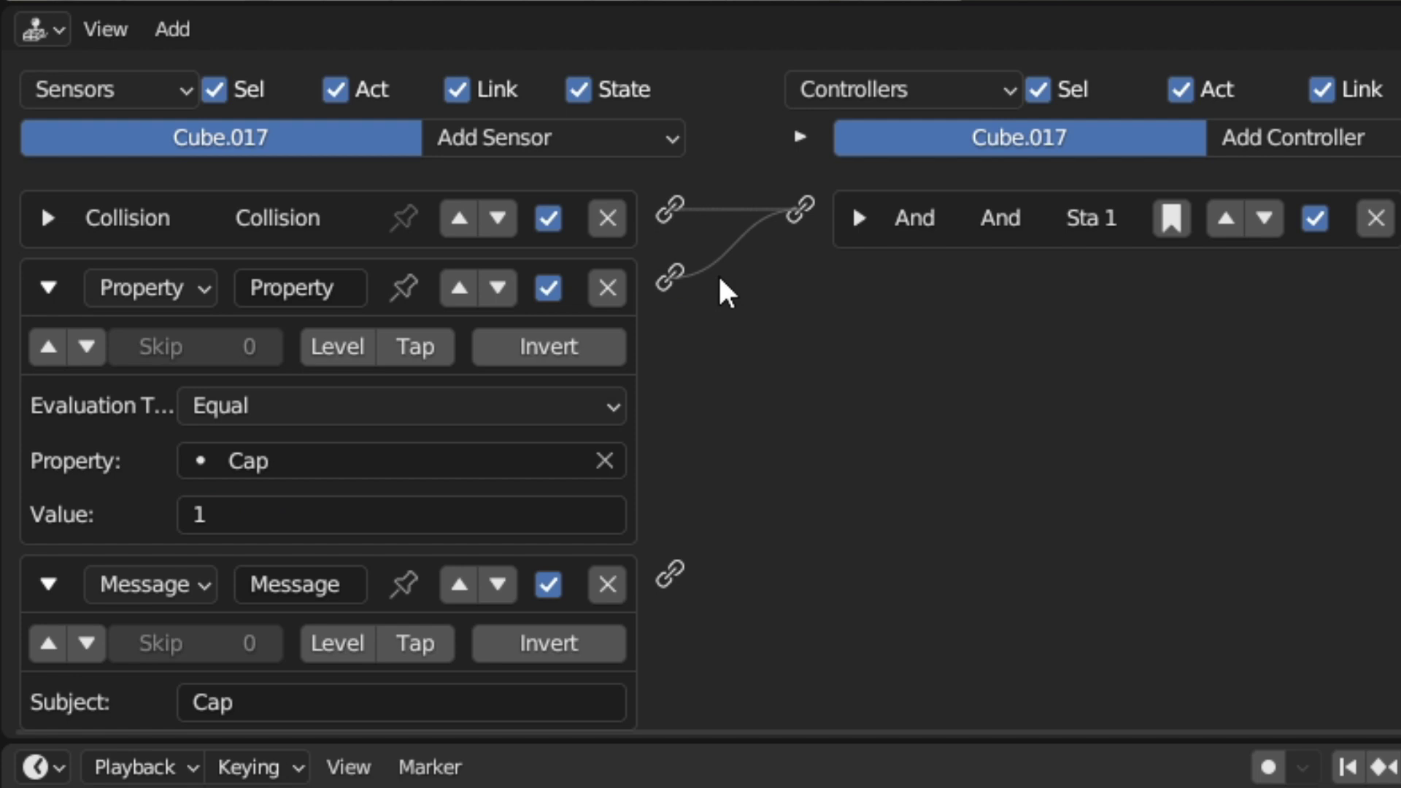
left_click(48, 287)
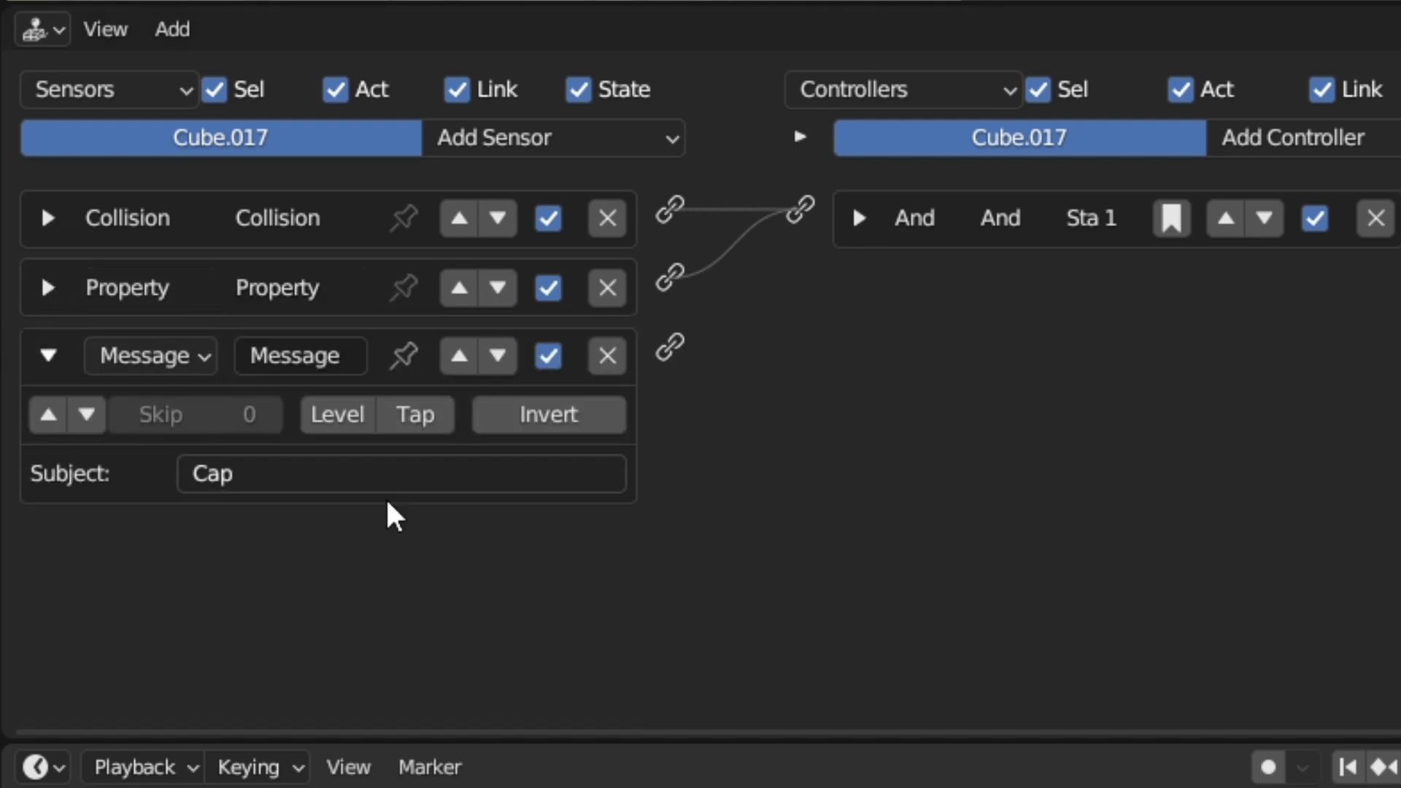
left_click_drag(670, 348, 707, 276)
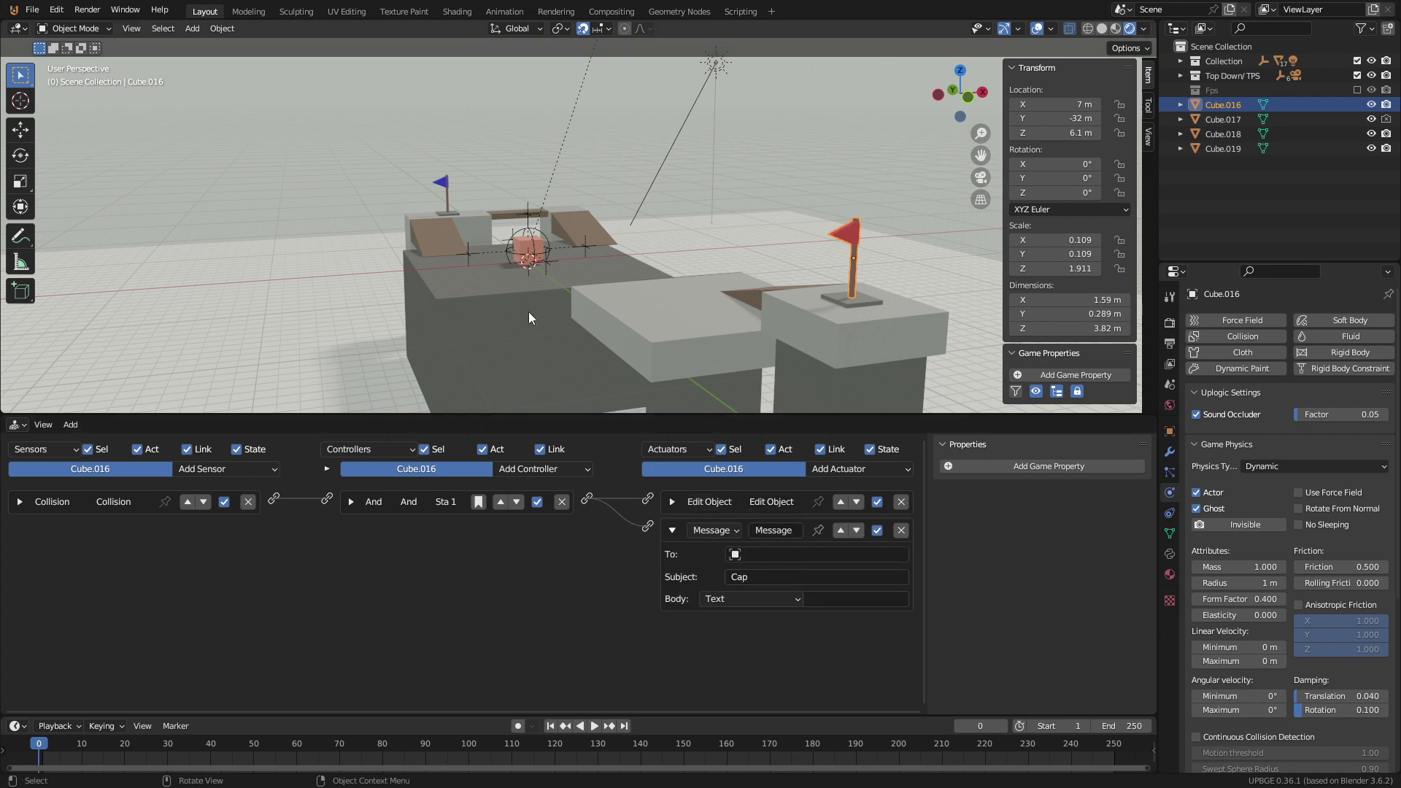
left_click(450, 188)
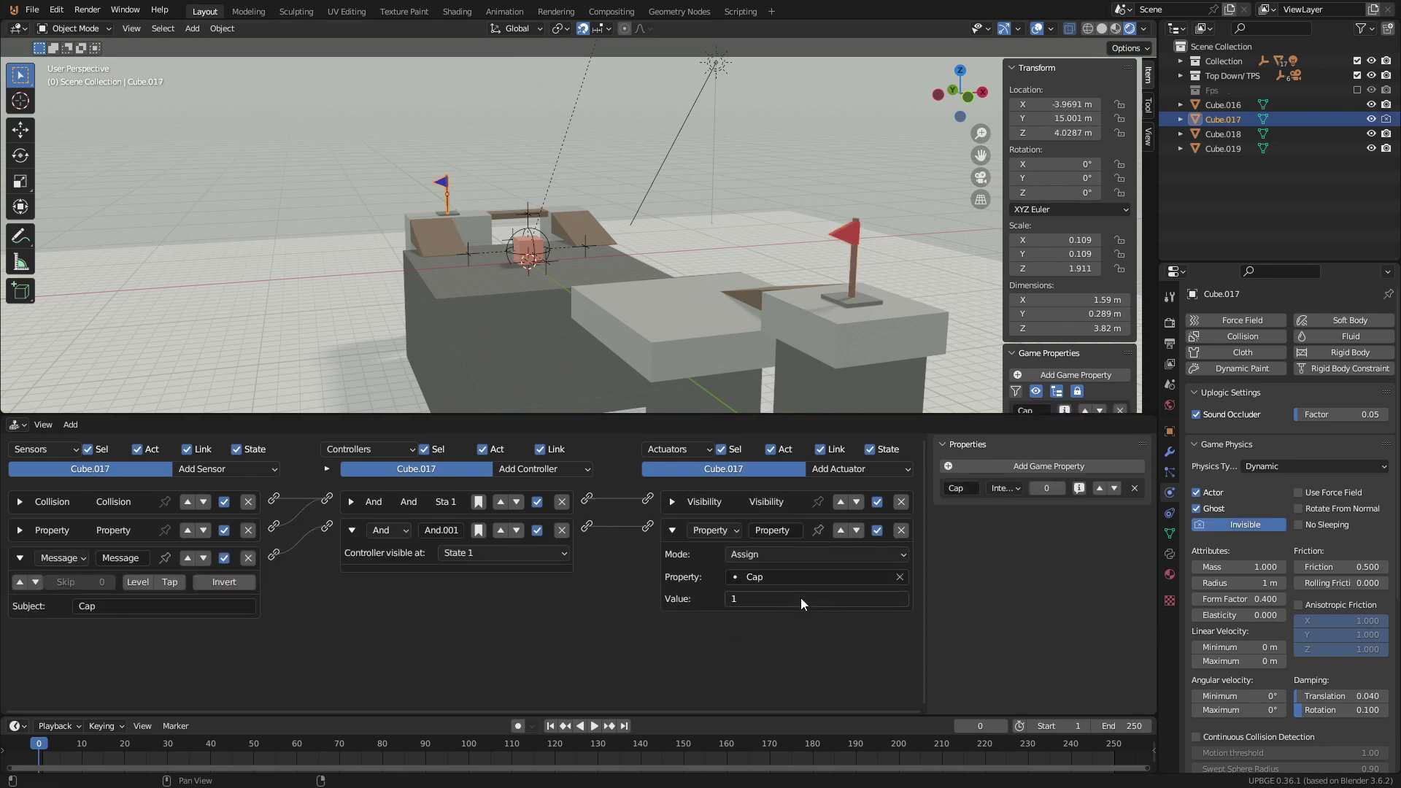
Show the Cap property in-game and play to the Level Complete screen with Grade B.
left_click(1080, 488)
key("p")
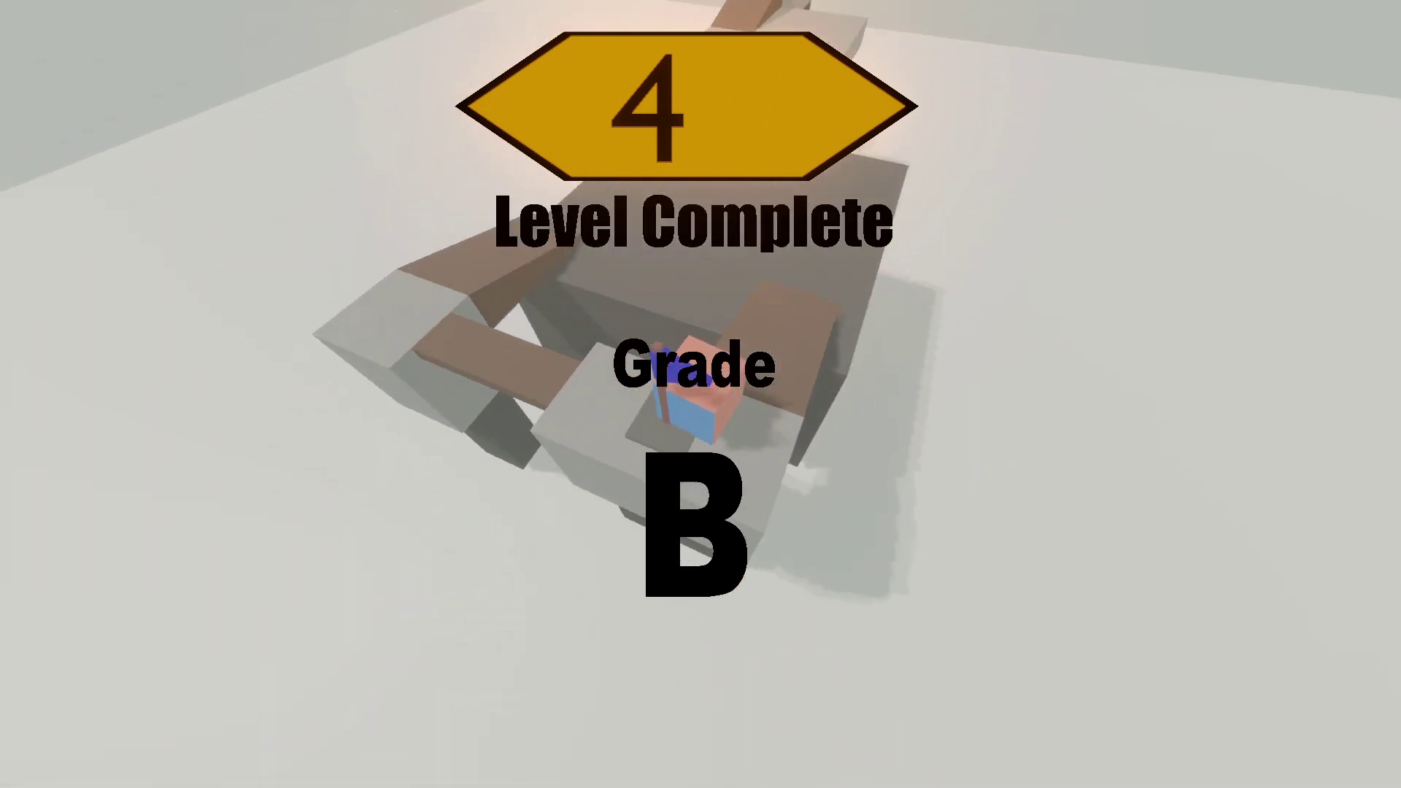
Add a new camera in an empty area and look through it.
key("Escape")
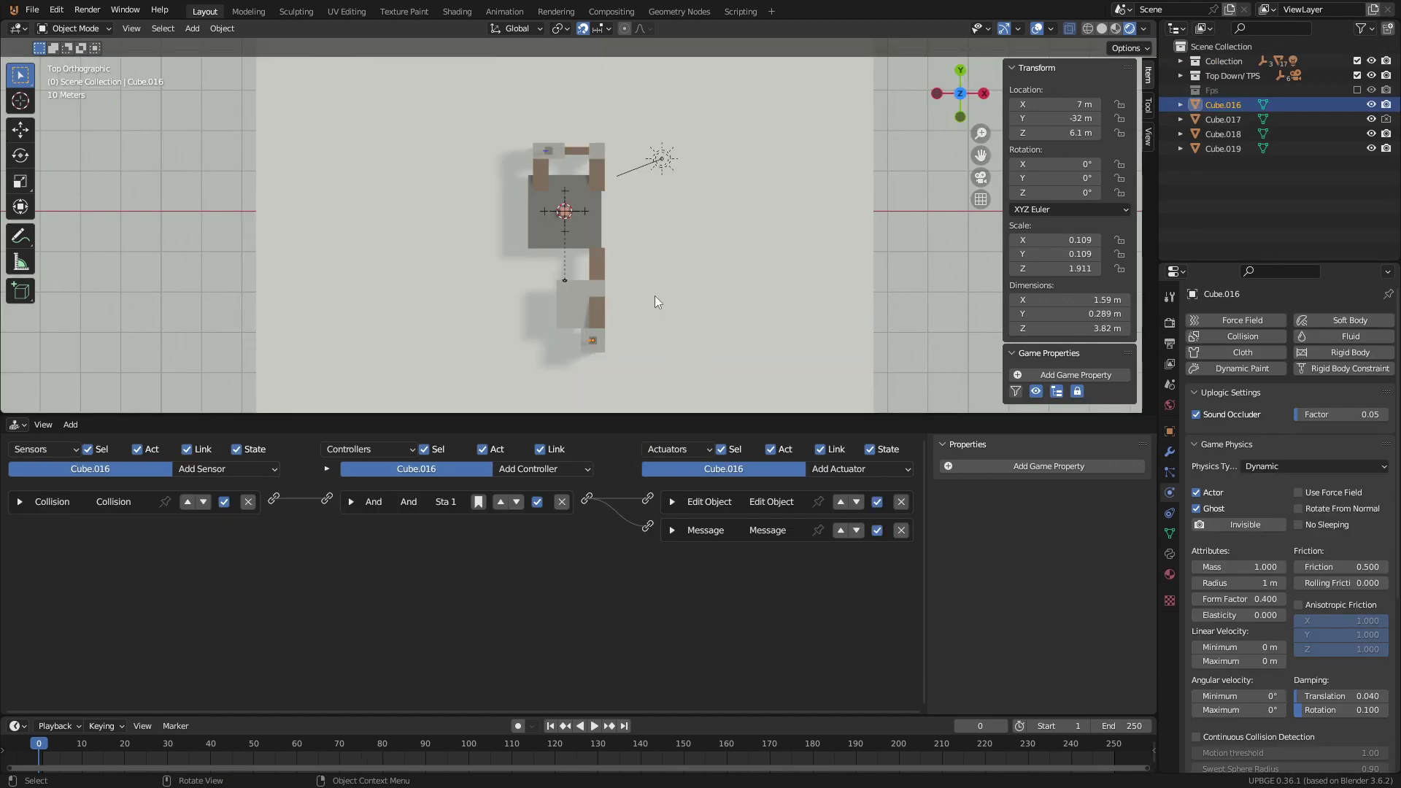
middle_click_drag(781, 274, 170, 289, "shift")
key("shift+a")
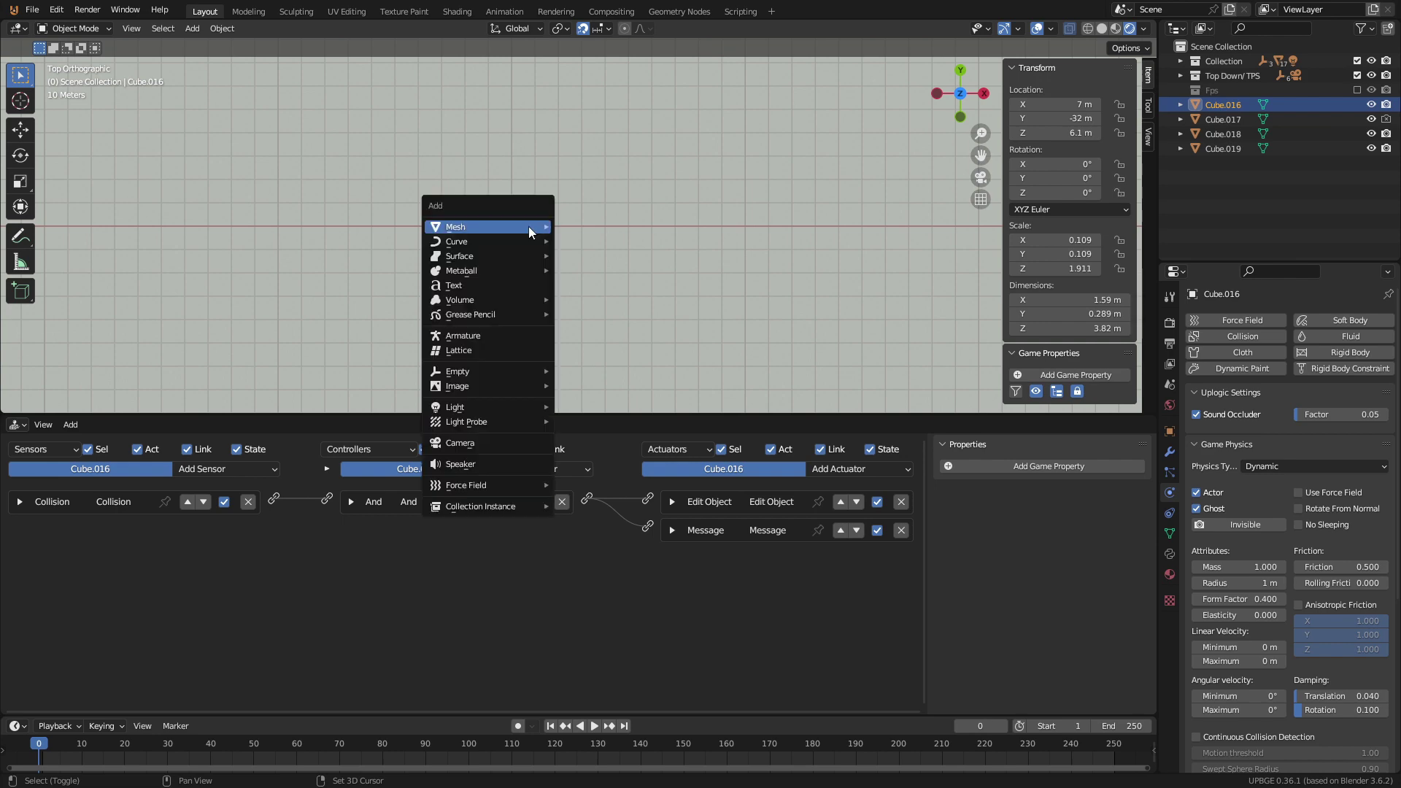
left_click(492, 442)
key("KP_0")
Rename the new camera object to 'Ui'.
left_click(1169, 431)
left_click(1240, 320)
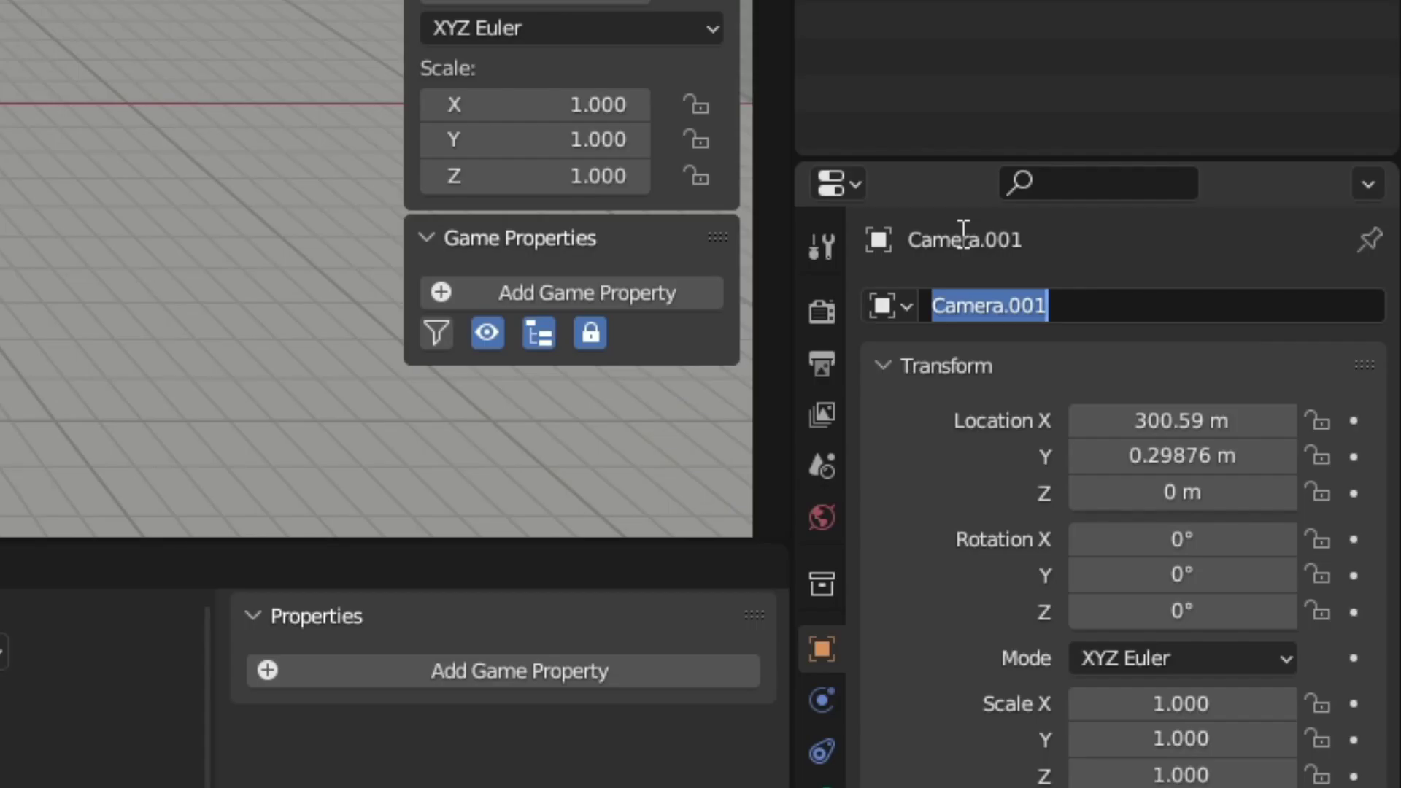
type("Ui")
key("Return")
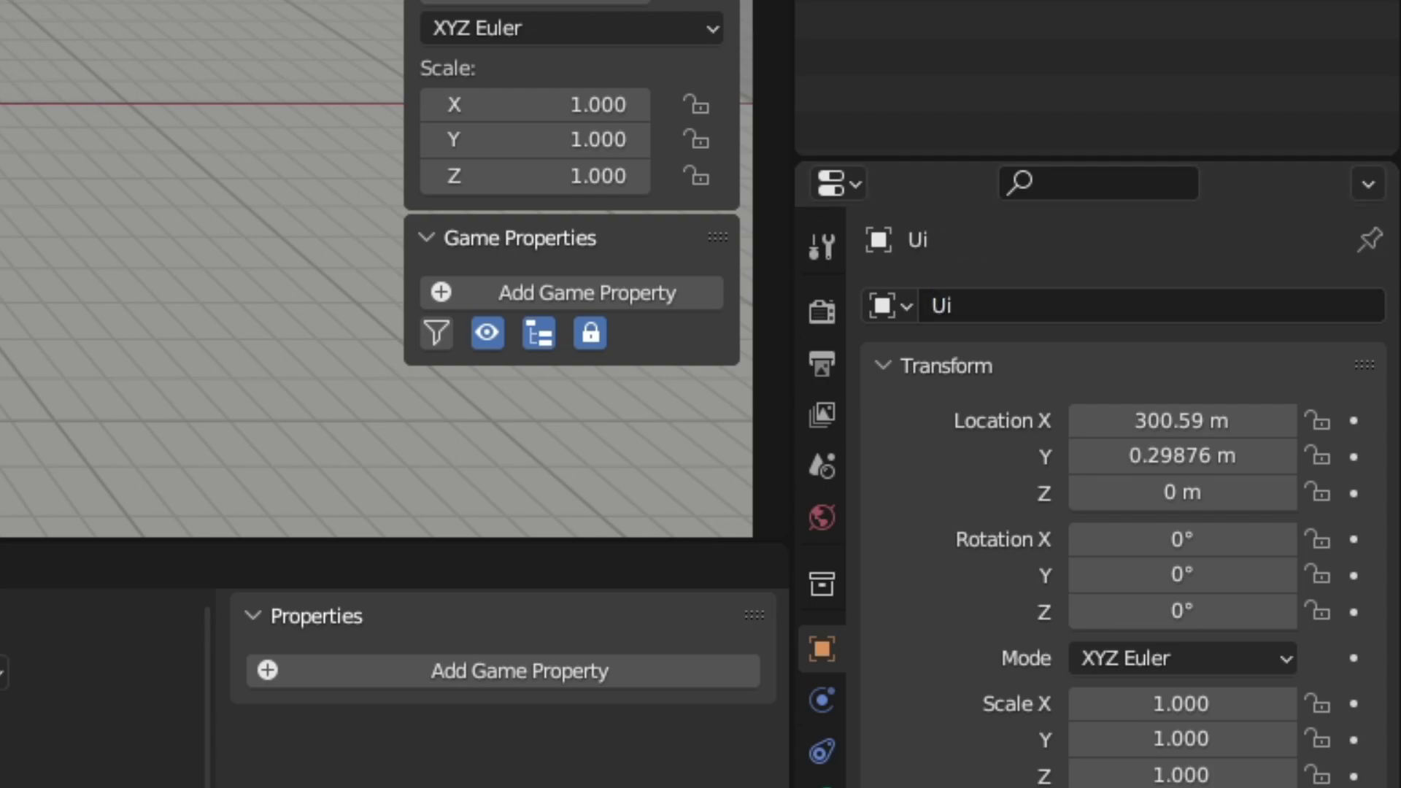
Set the camera lens to Orthographic with an orthographic scale of 20.
left_click(885, 613)
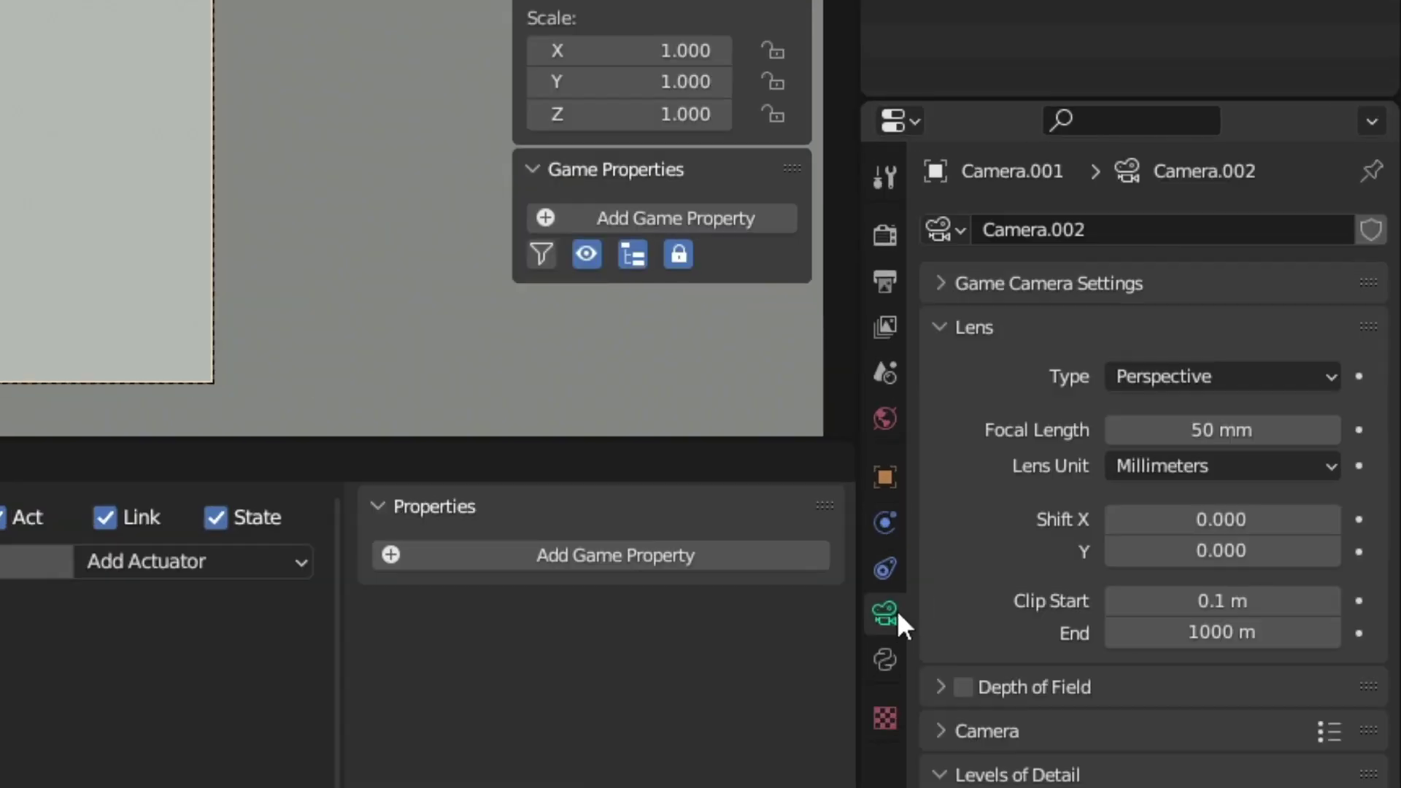
left_click(1244, 374)
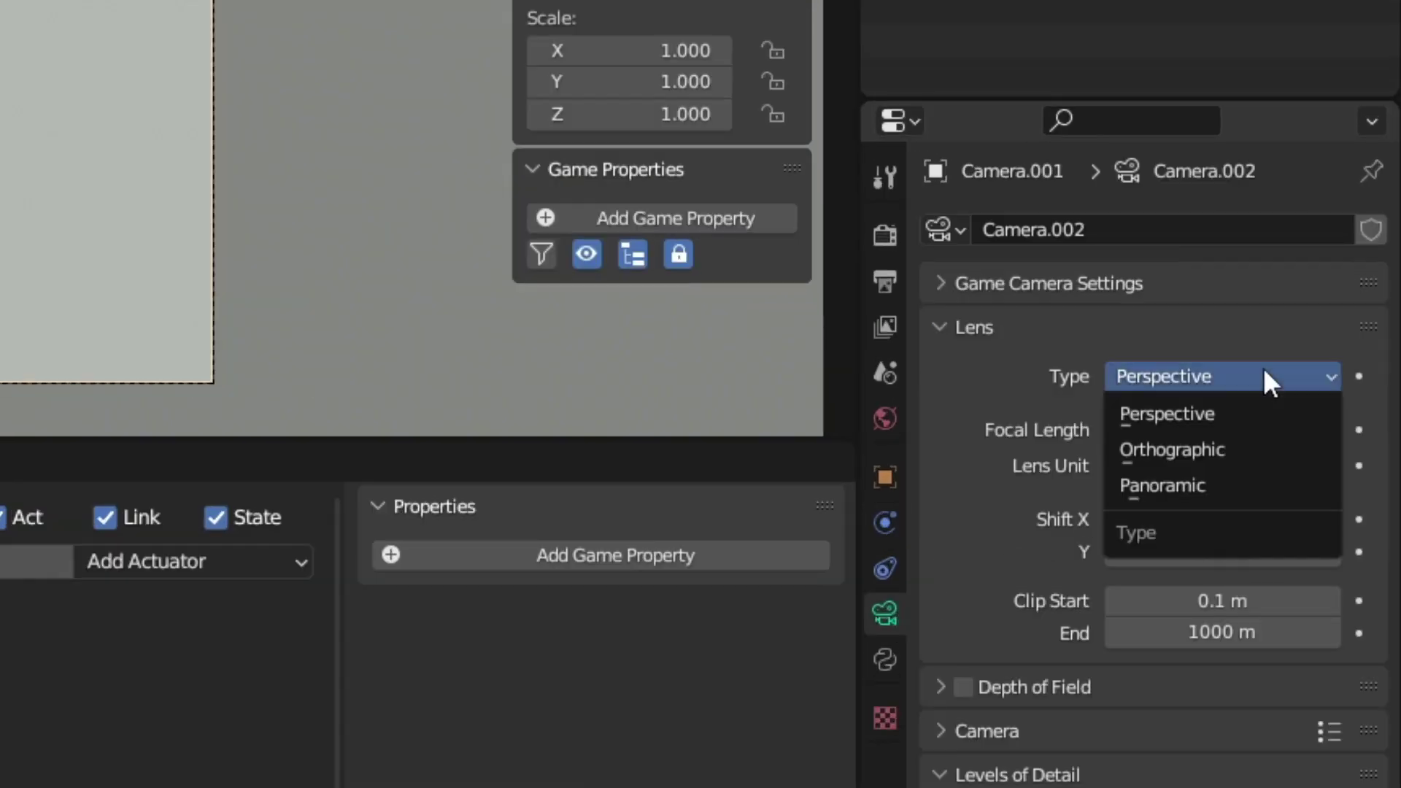
left_click(1232, 450)
left_click(1232, 434)
type("20")
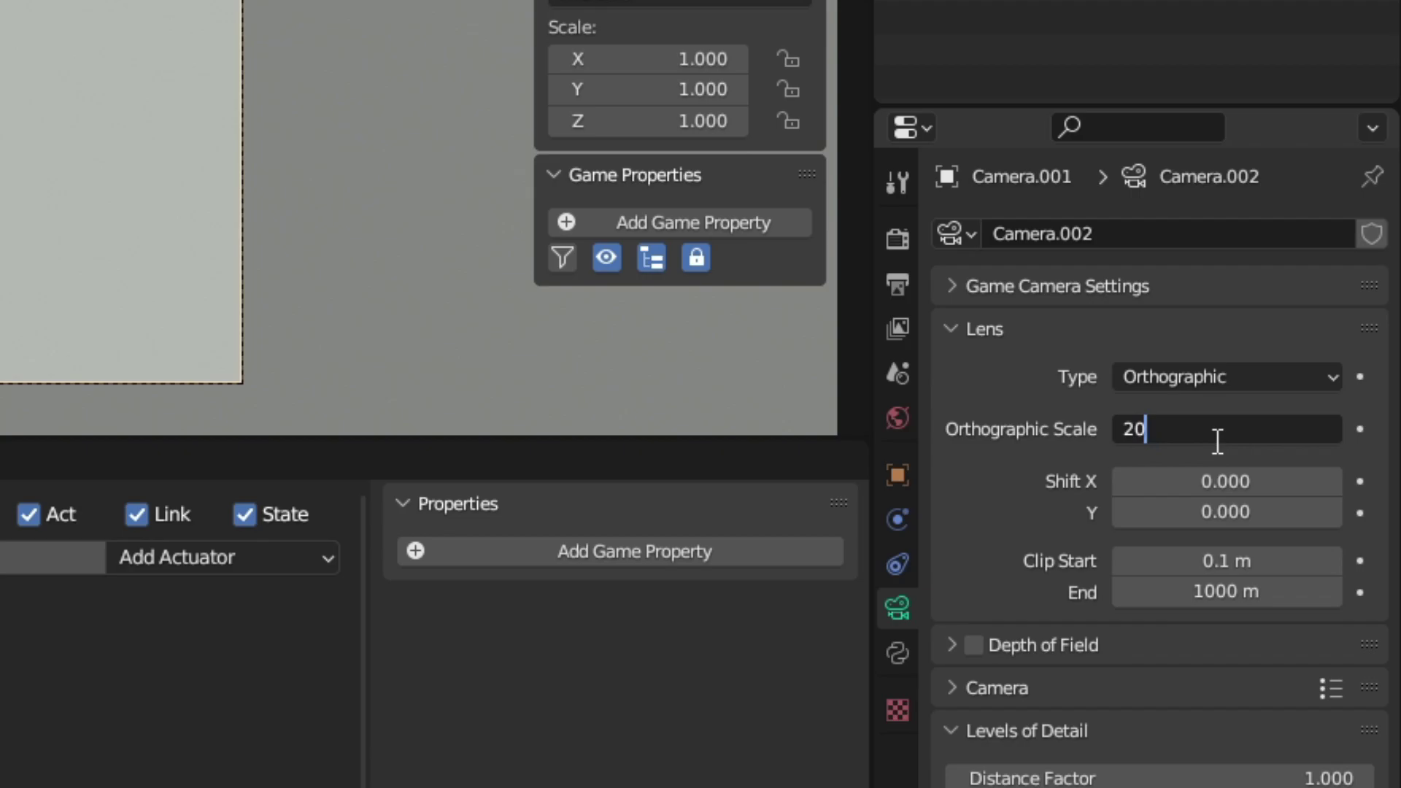
key("Return")
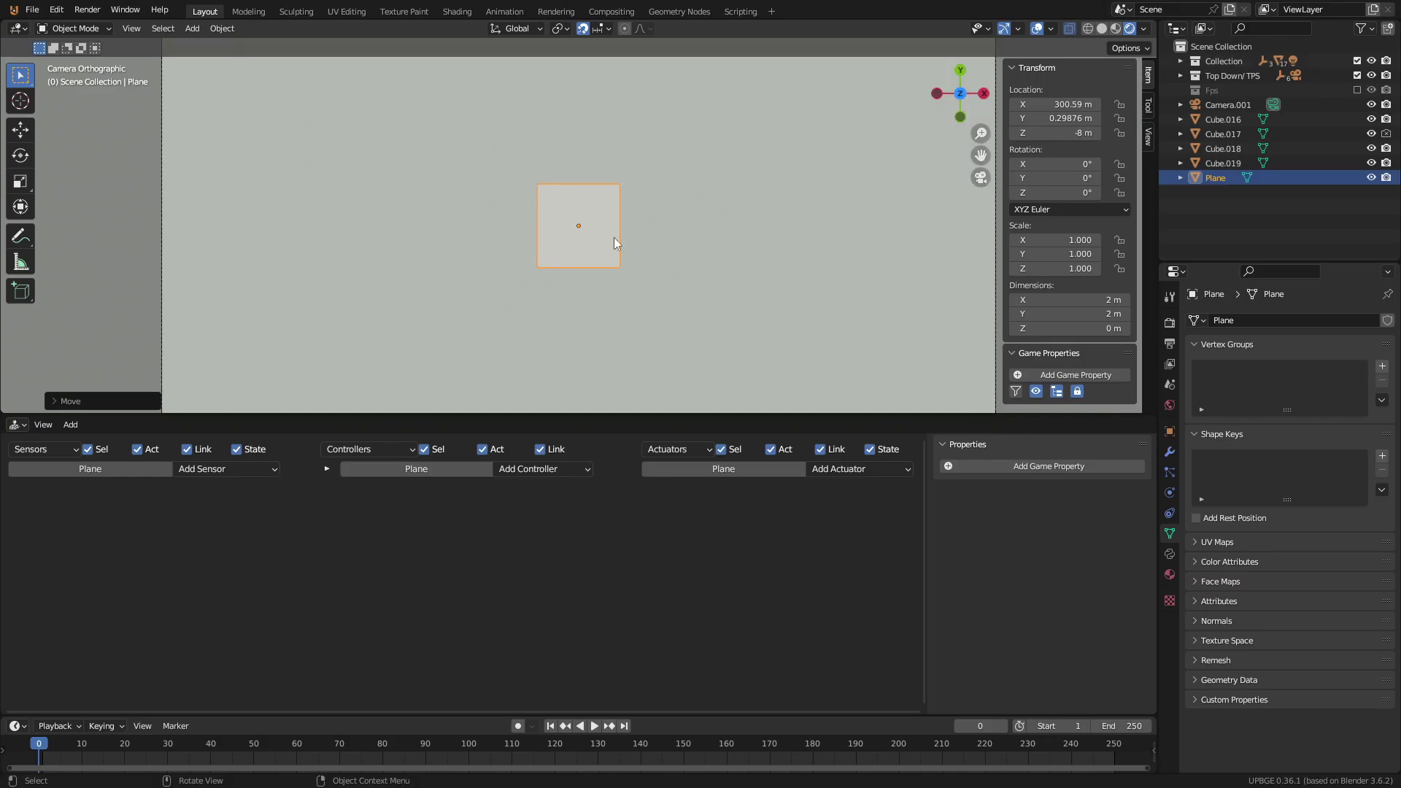
Add a text object and change its content to 0.
key("shift+a")
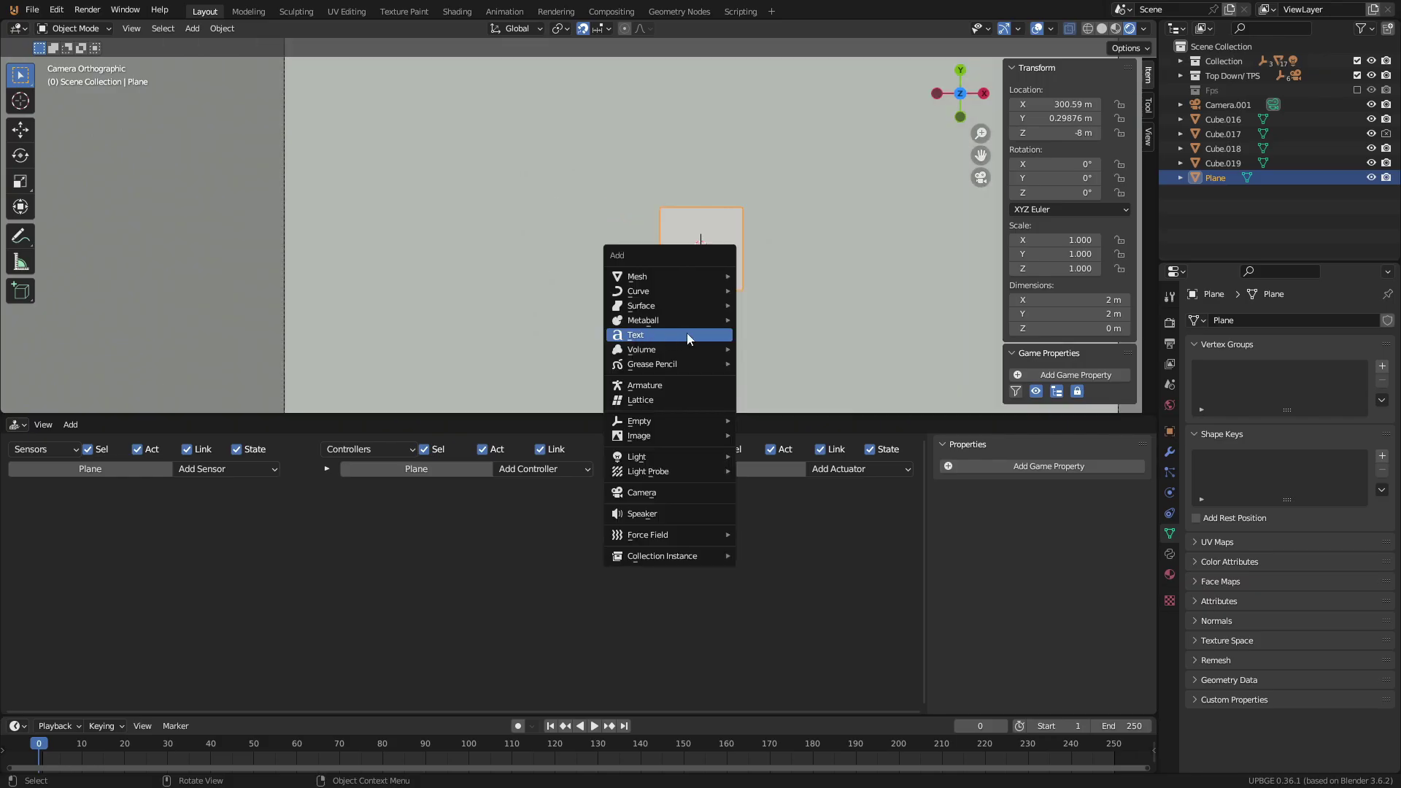
left_click(722, 337)
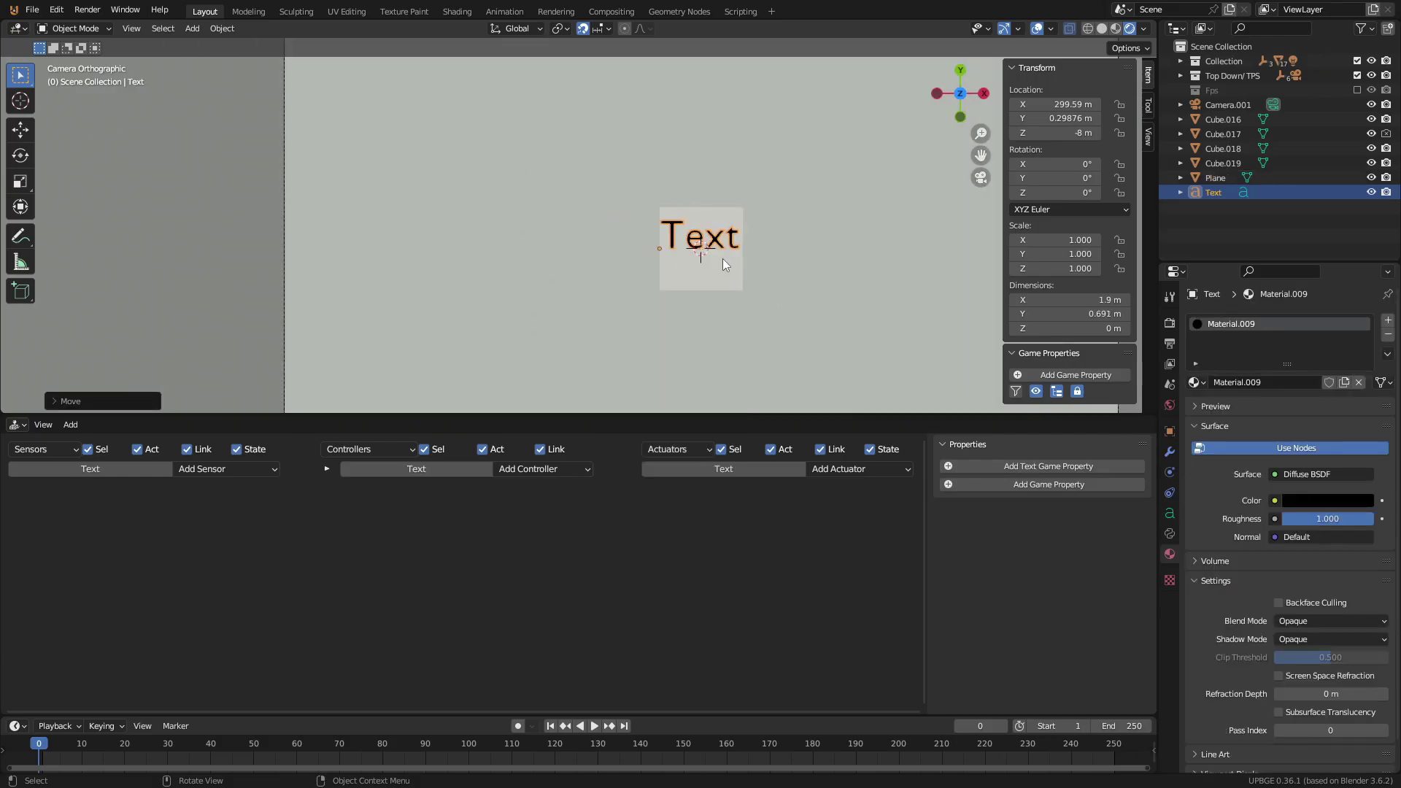
key("Tab")
key("BackSpace")
key("BackSpace")
key("BackSpace")
key("BackSpace")
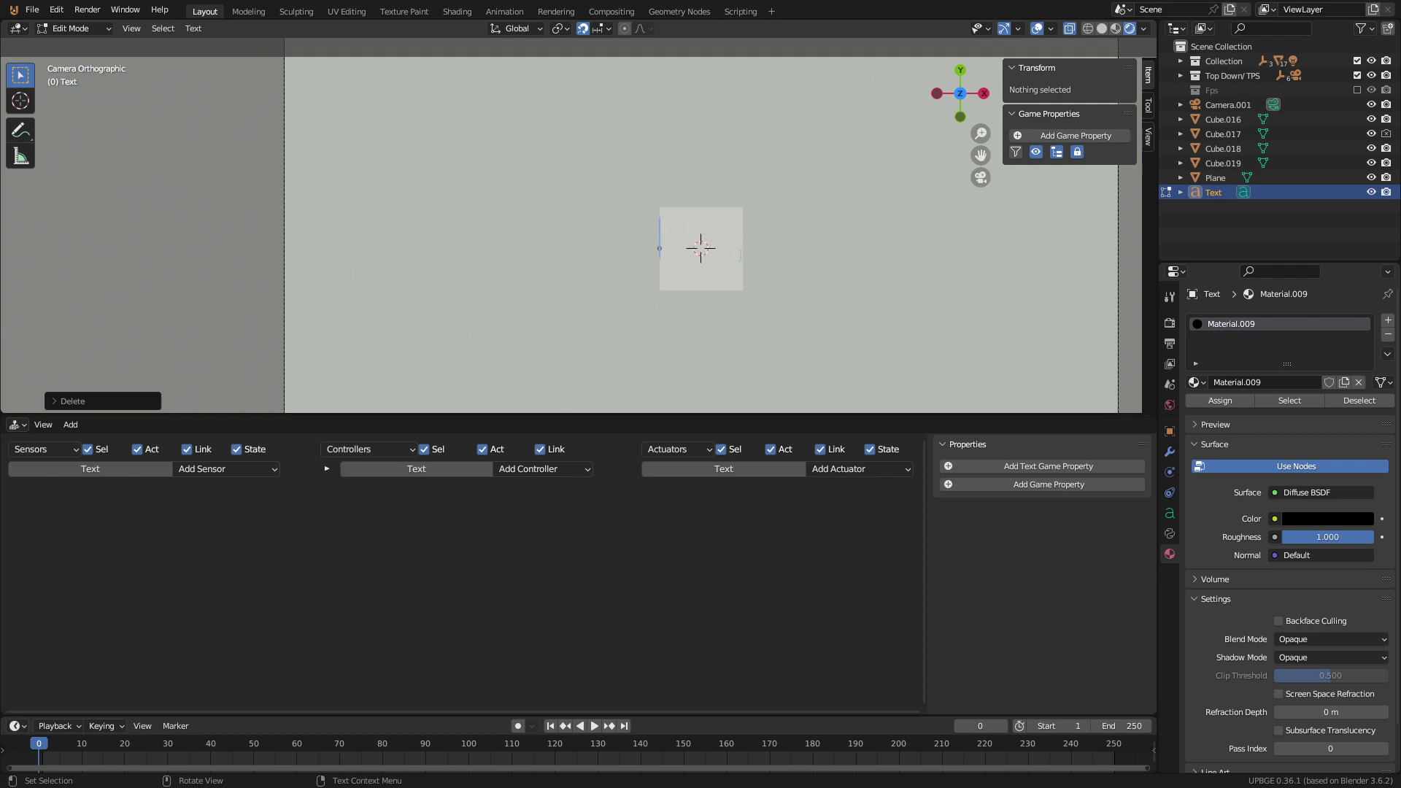
type("0")
key("Tab")
Add an Integer Text game property to the text object.
left_click(995, 465)
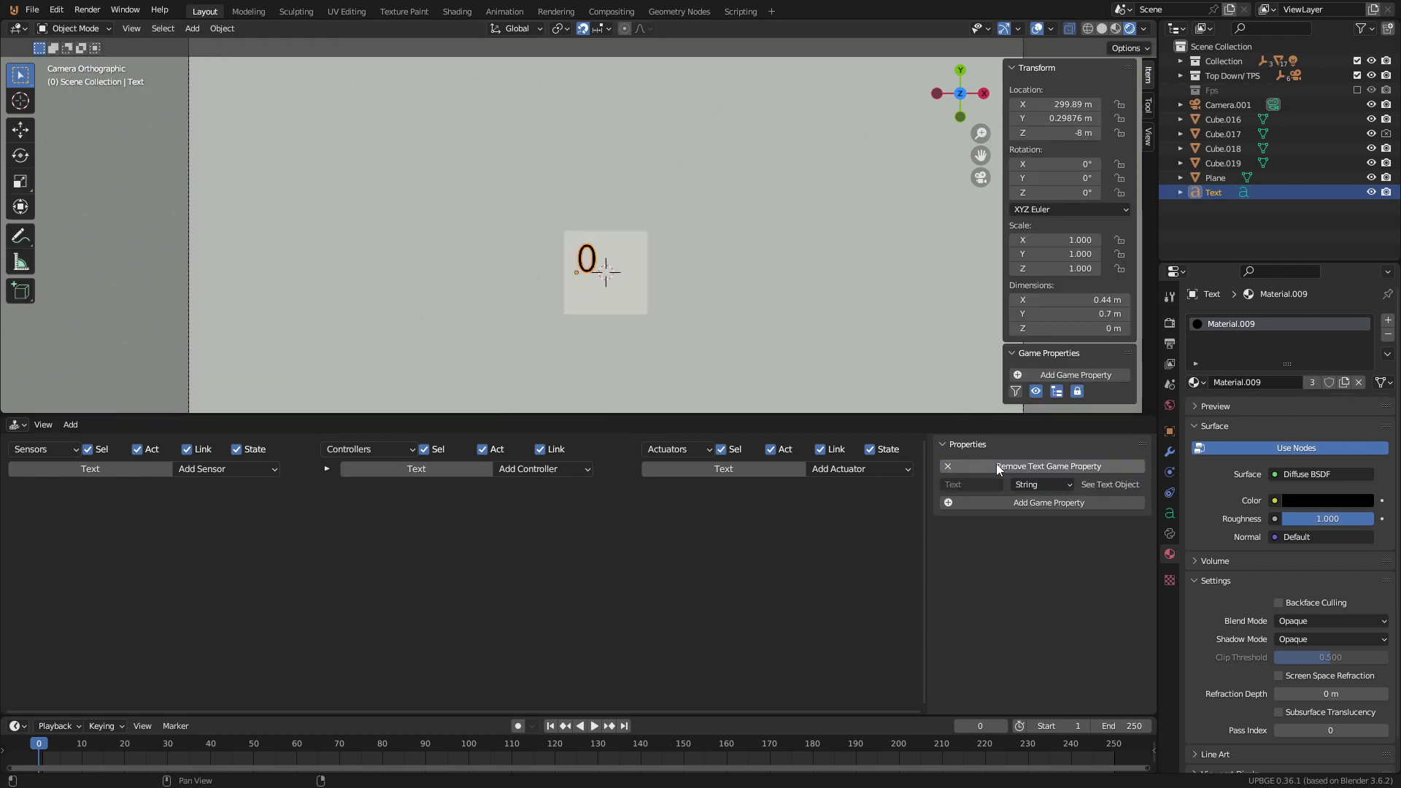
left_click(1060, 485)
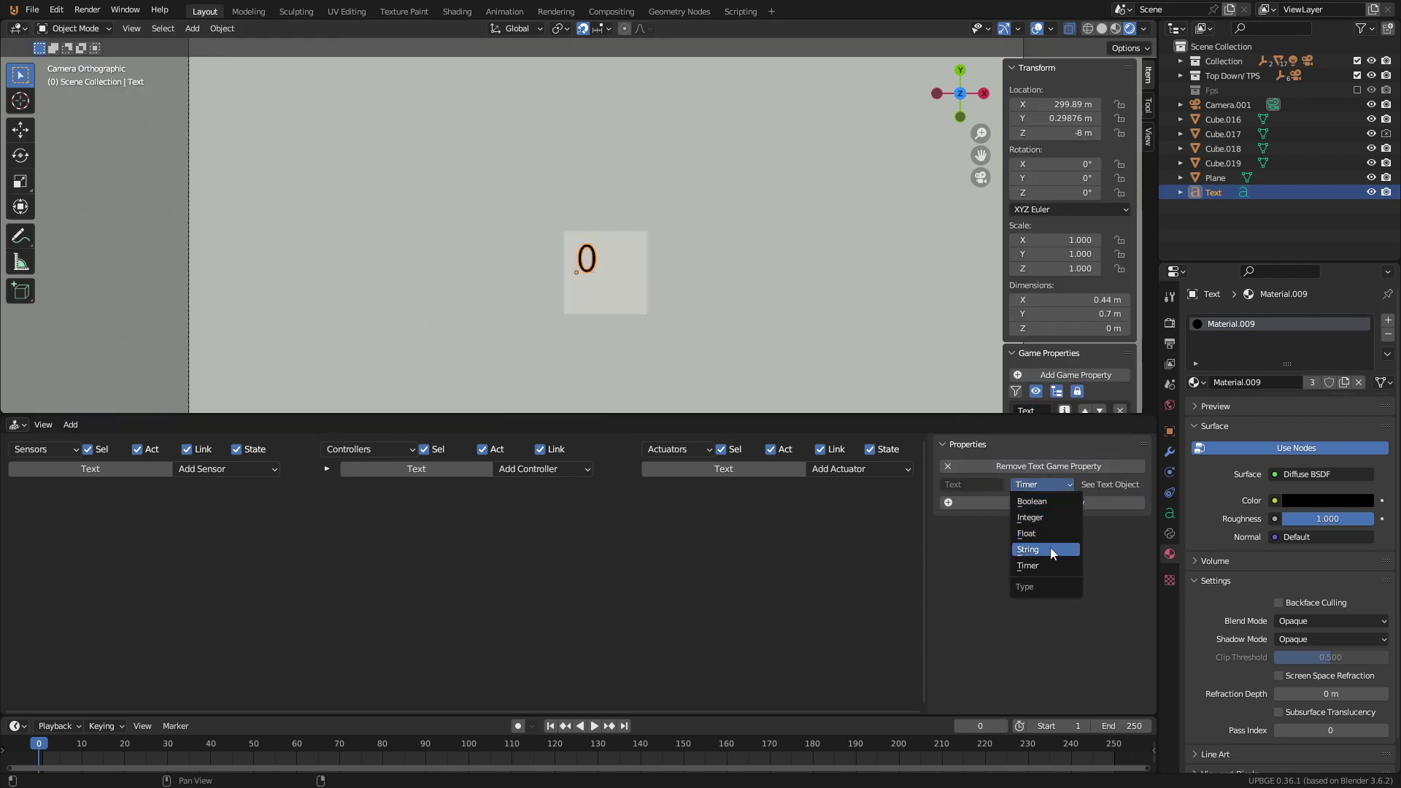
left_click(1052, 518)
Add a Property actuator in Add mode that adds 1 to Text.
left_click(854, 469)
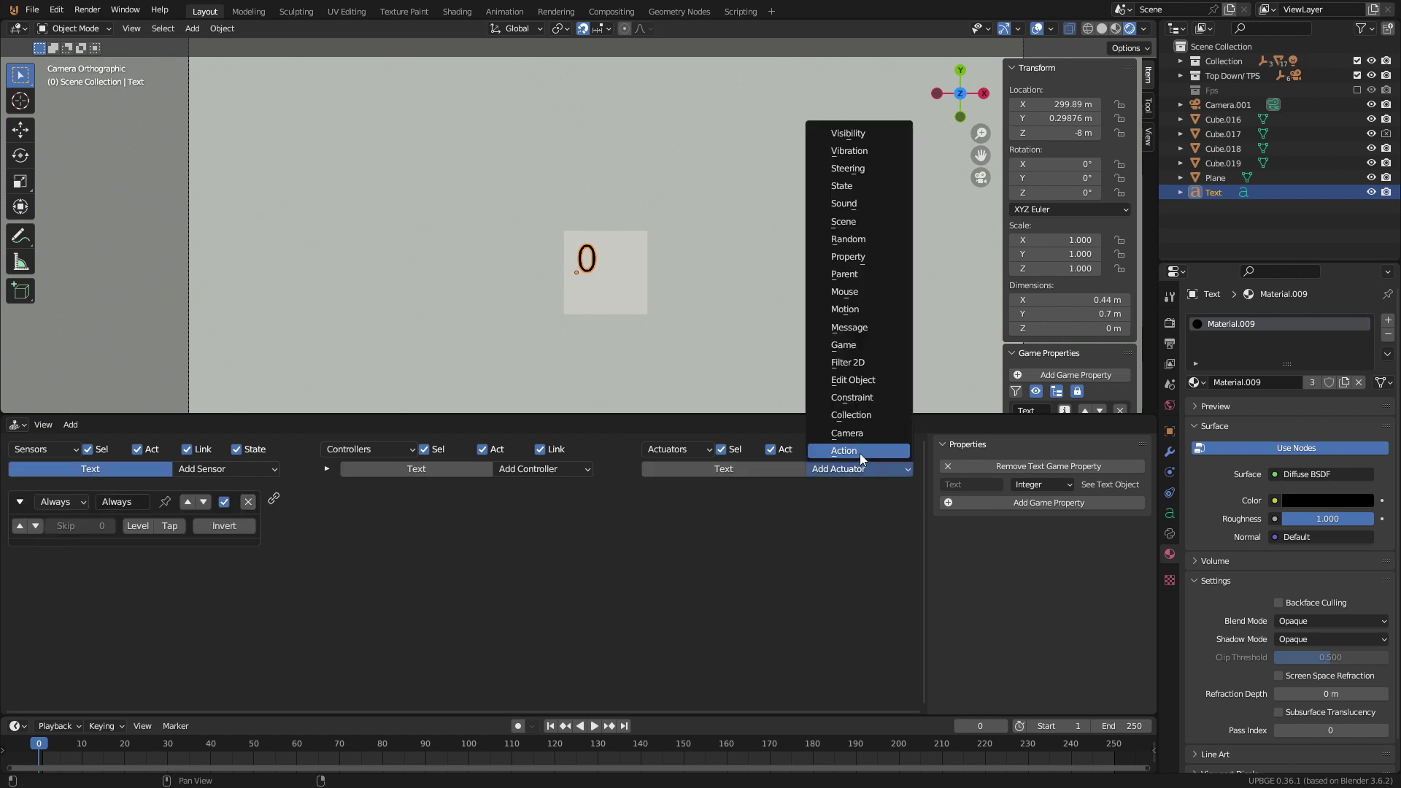
left_click(859, 453)
left_click(741, 527)
left_click(745, 563)
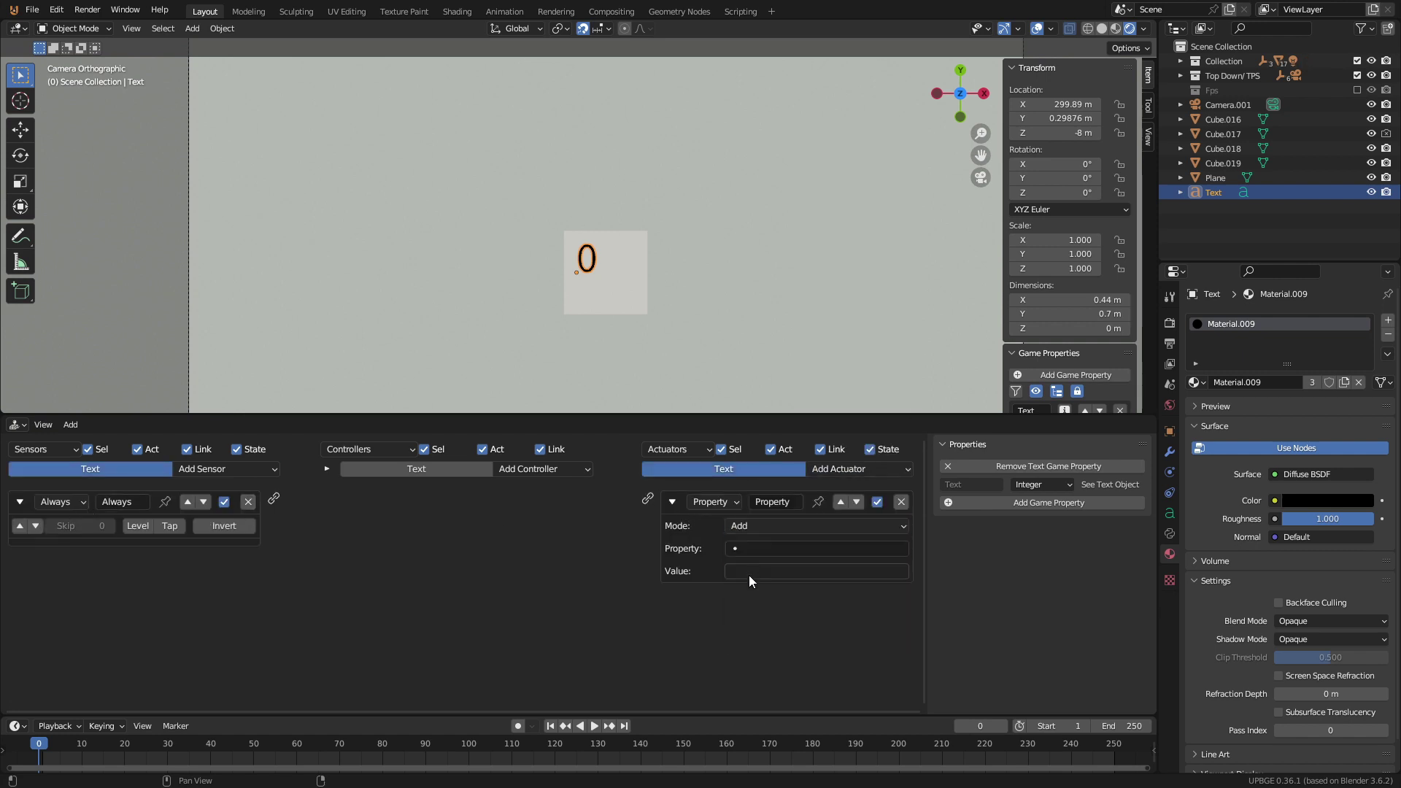
left_click(751, 548)
left_click(759, 569)
left_click(758, 570)
type("1")
Link the Always sensor to the actuator, repeating with Skip 60, and test the counter.
left_click_drag(274, 498, 647, 498)
left_click(19, 526)
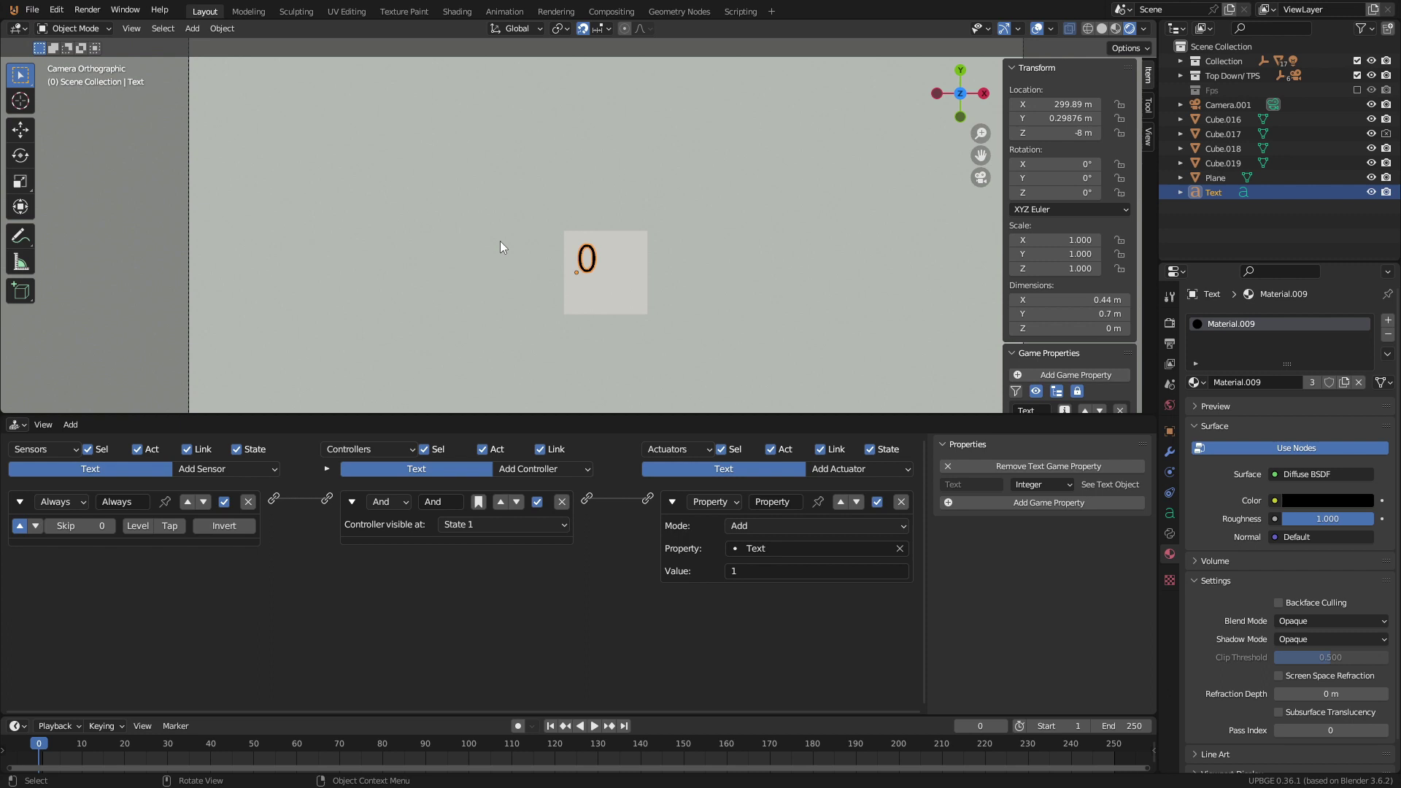
left_click(80, 526)
type("60")
key("Return")
key("p")
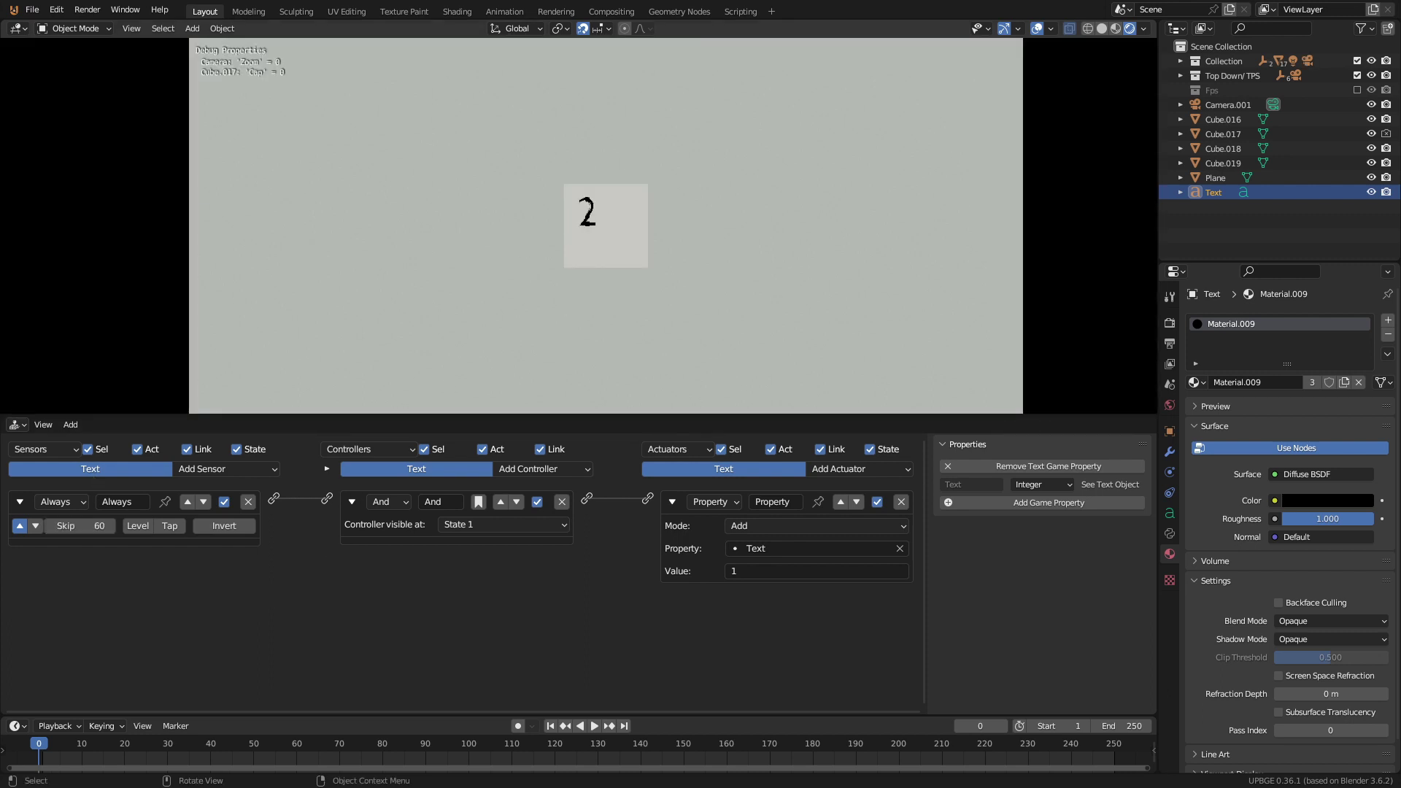
Change the text to 60, adjust the per-tick amount to count down, and retest.
key("Escape")
key("BackSpace")
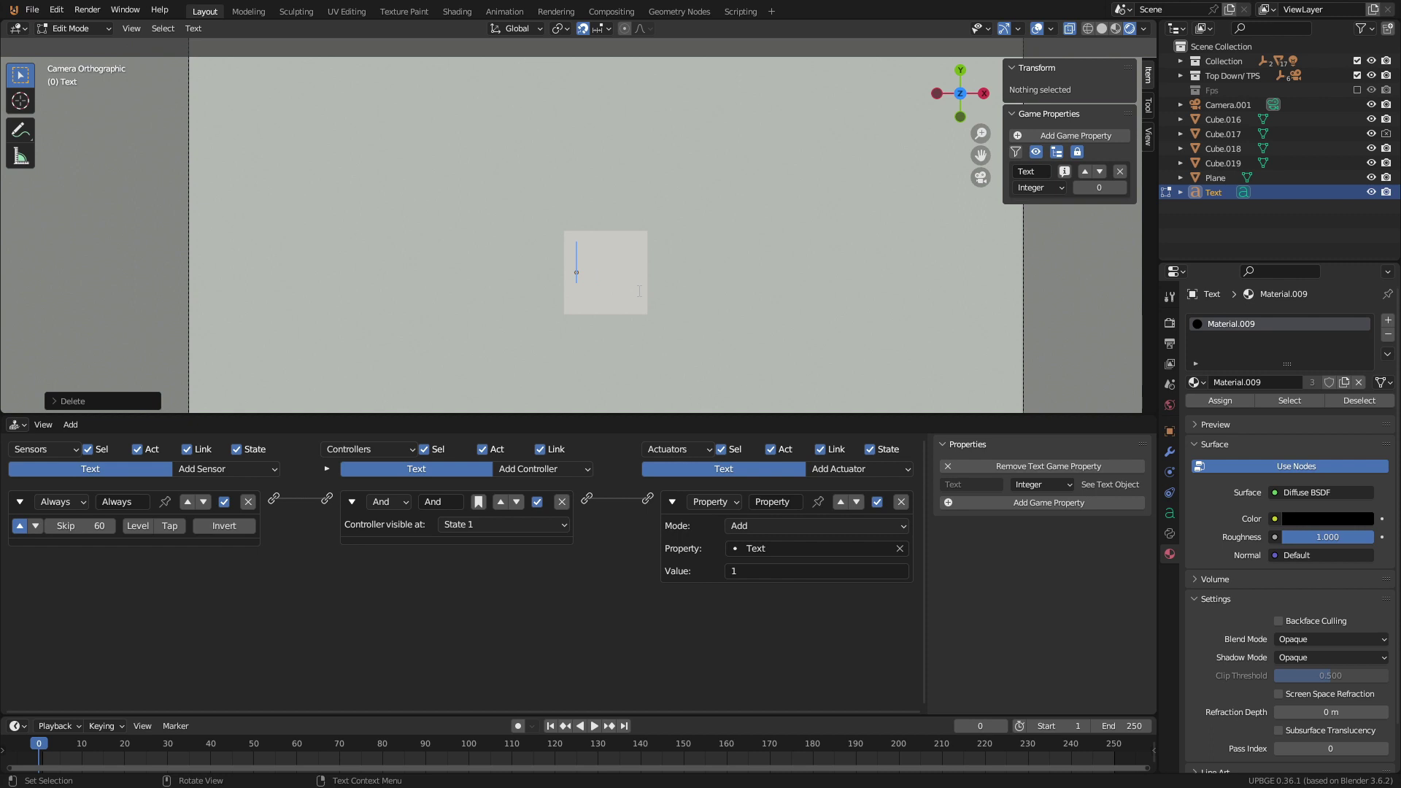
type("60")
key("Tab")
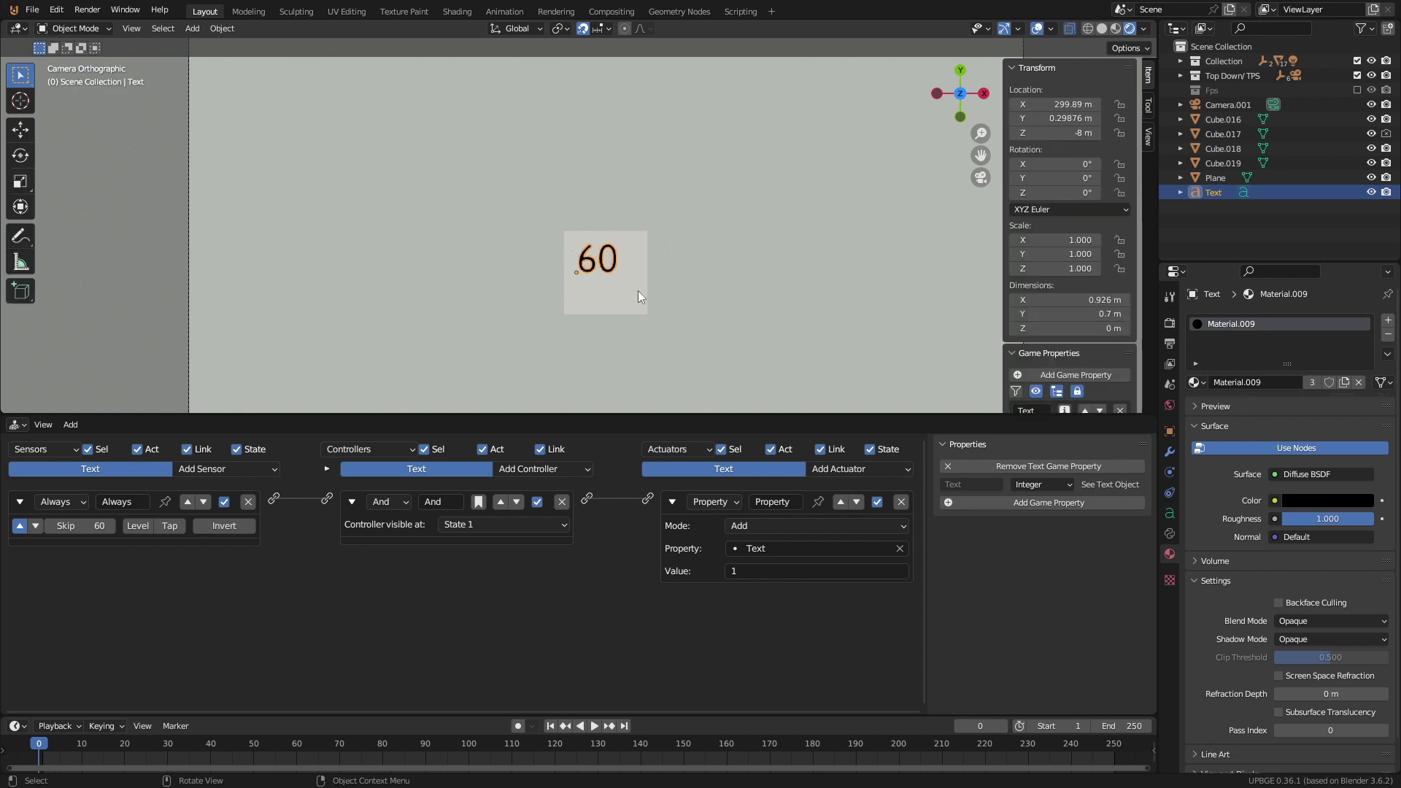
left_click(733, 571)
key("p")
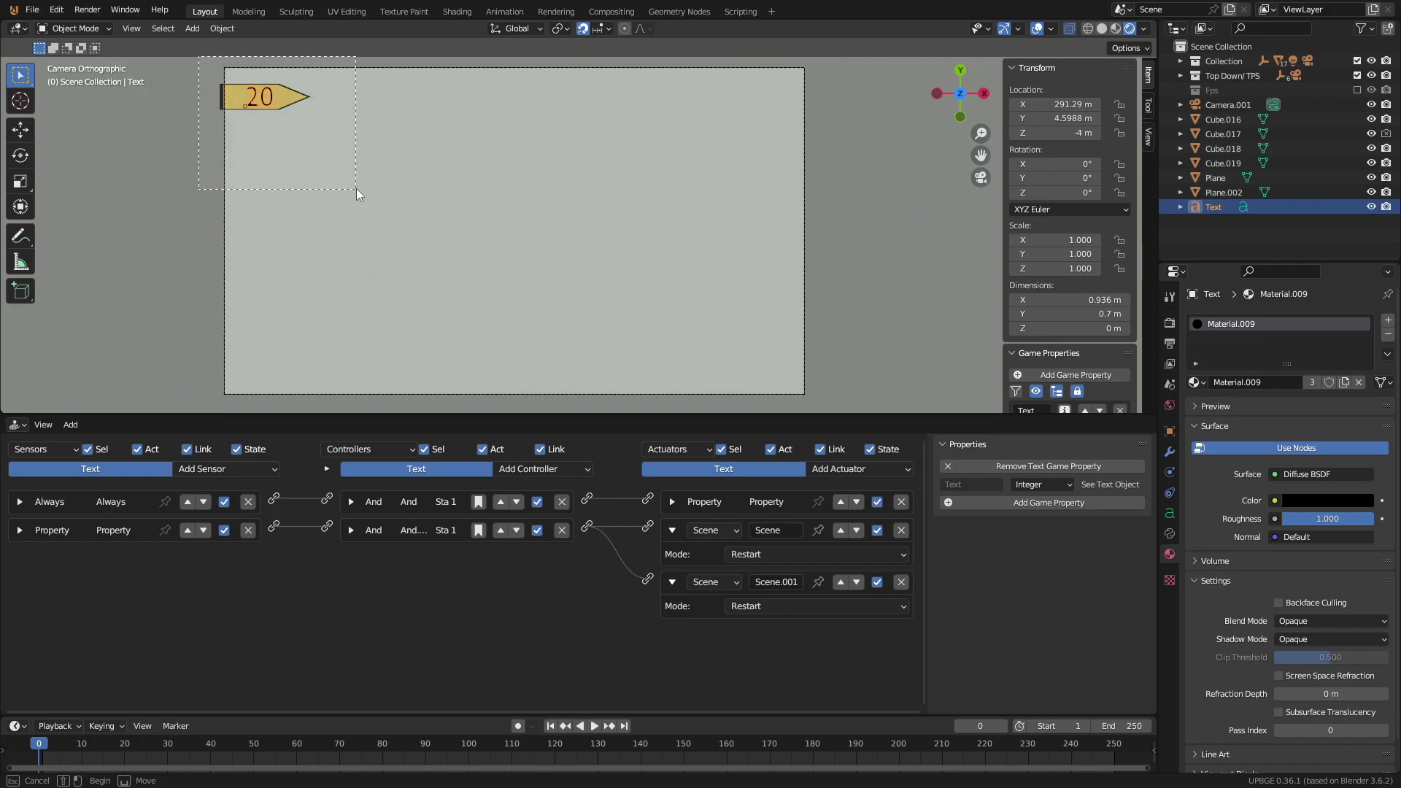
left_click_drag(356, 188, 359, 188)
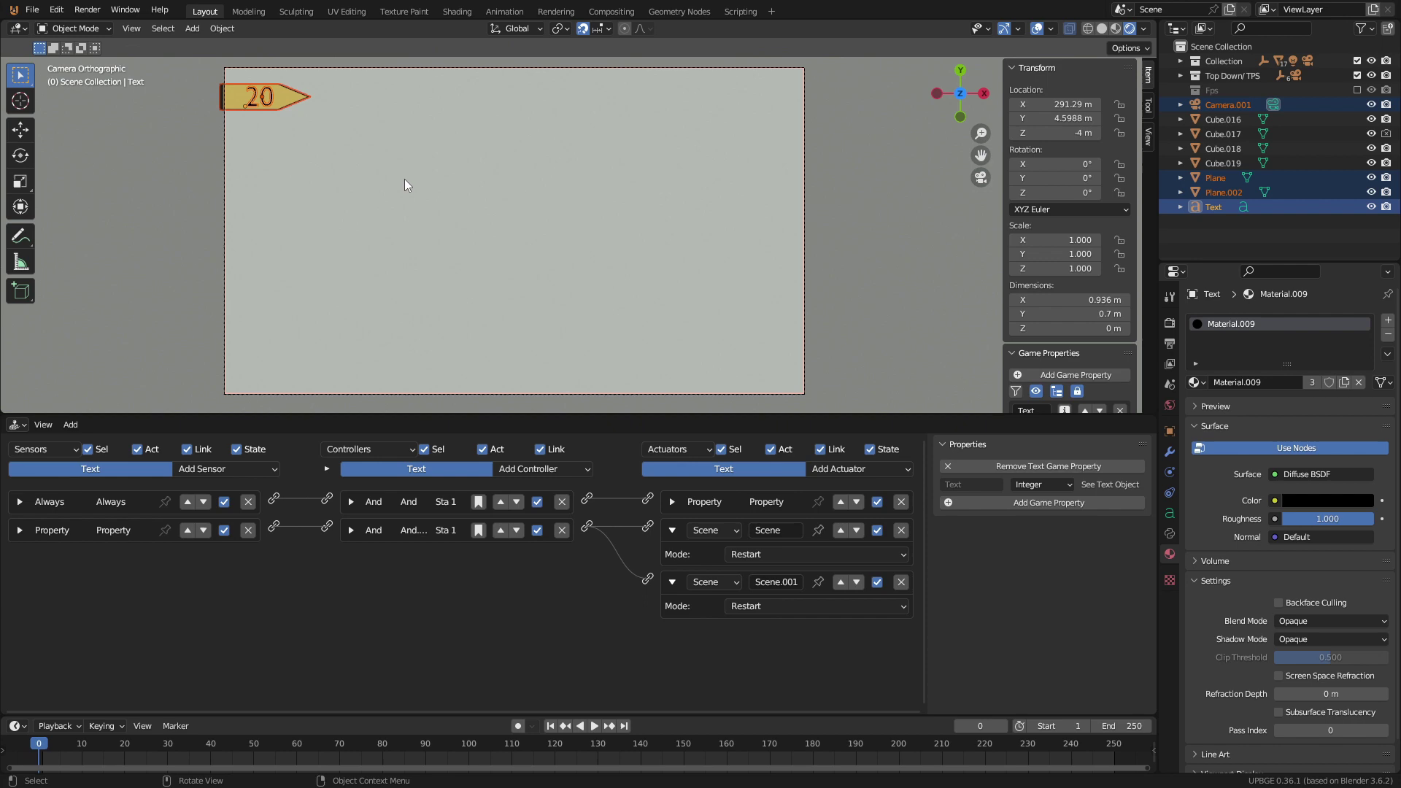
Move the selected countdown objects into a new collection named 'UI'.
key("m")
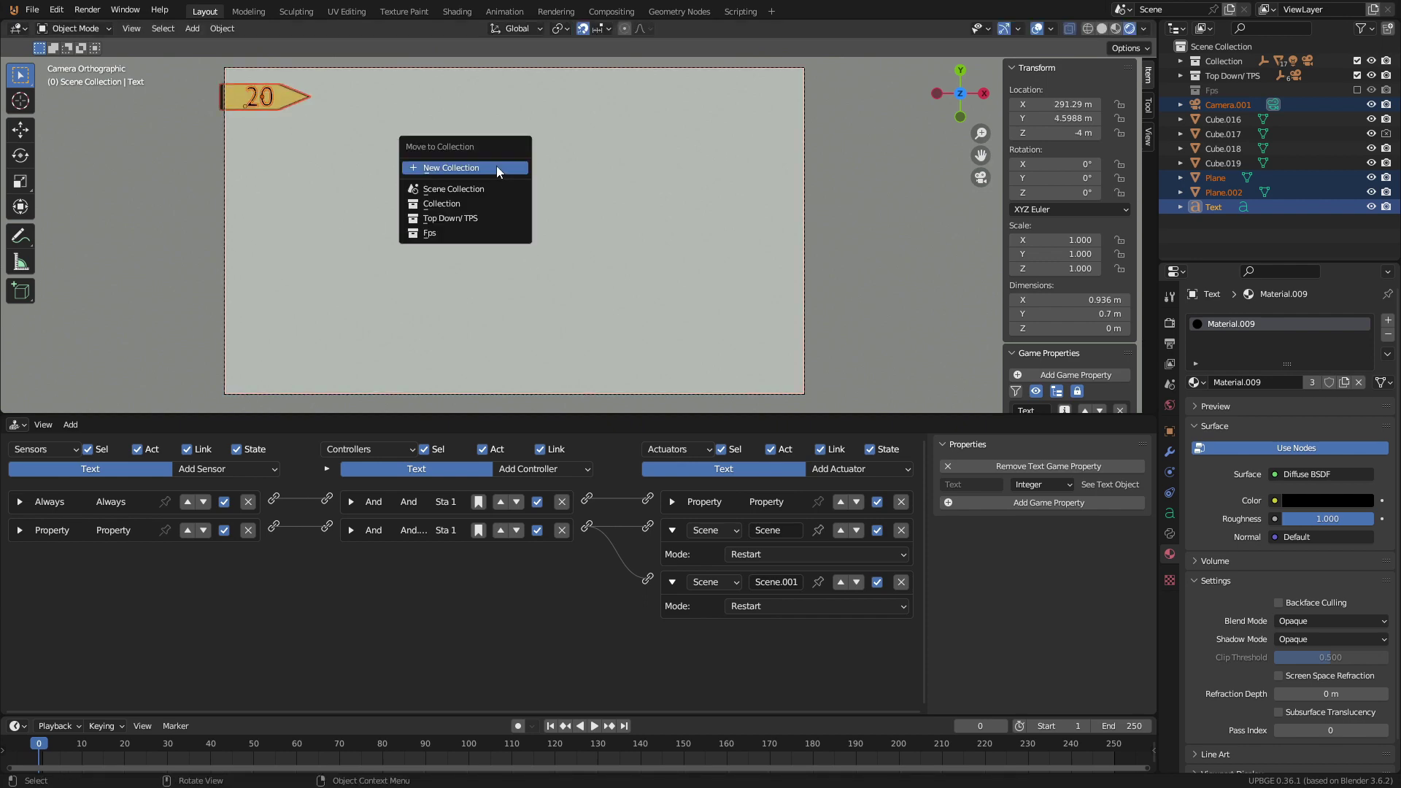
left_click(496, 165)
type("UI")
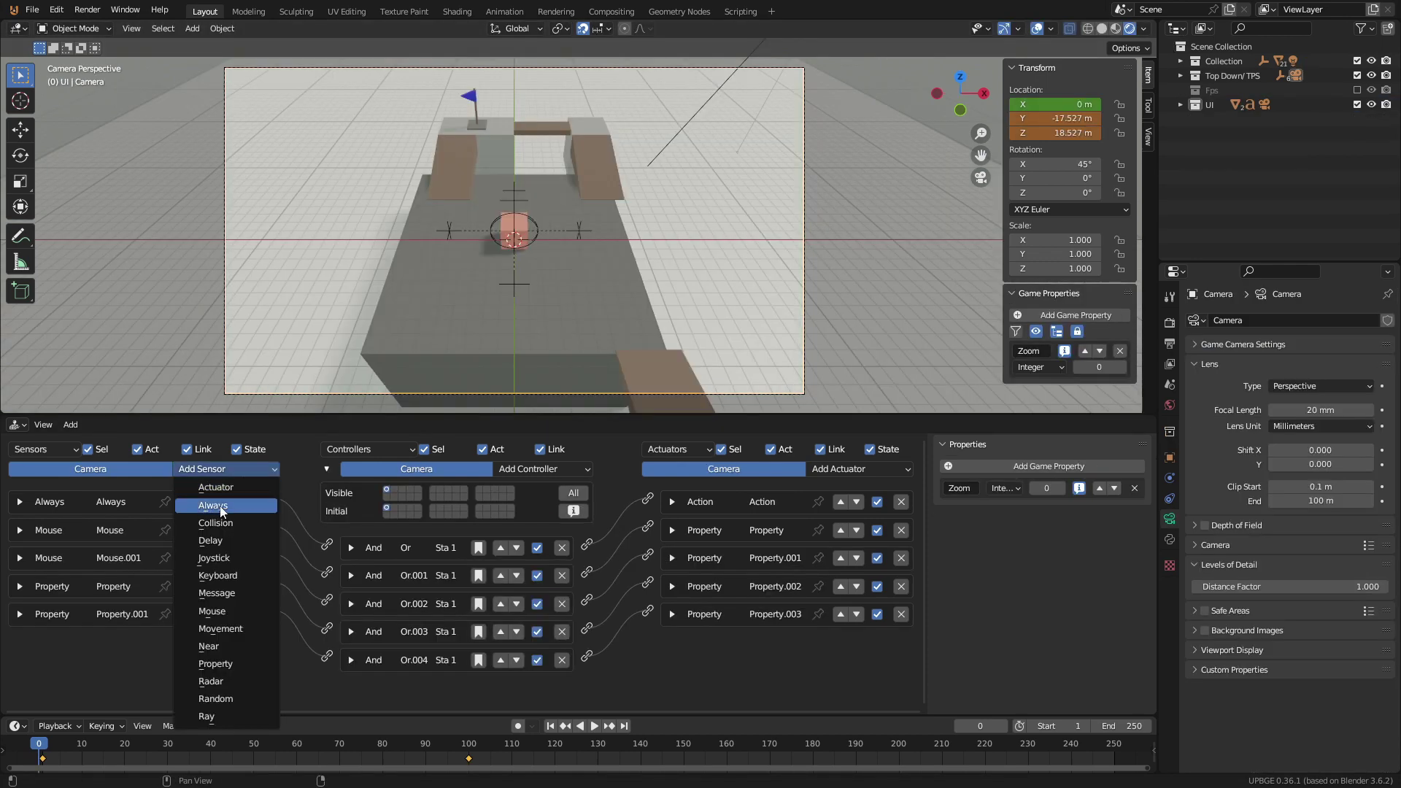
On the camera, link an Always sensor to a Collection actuator targeting UI.
left_click(213, 505)
left_click(849, 470)
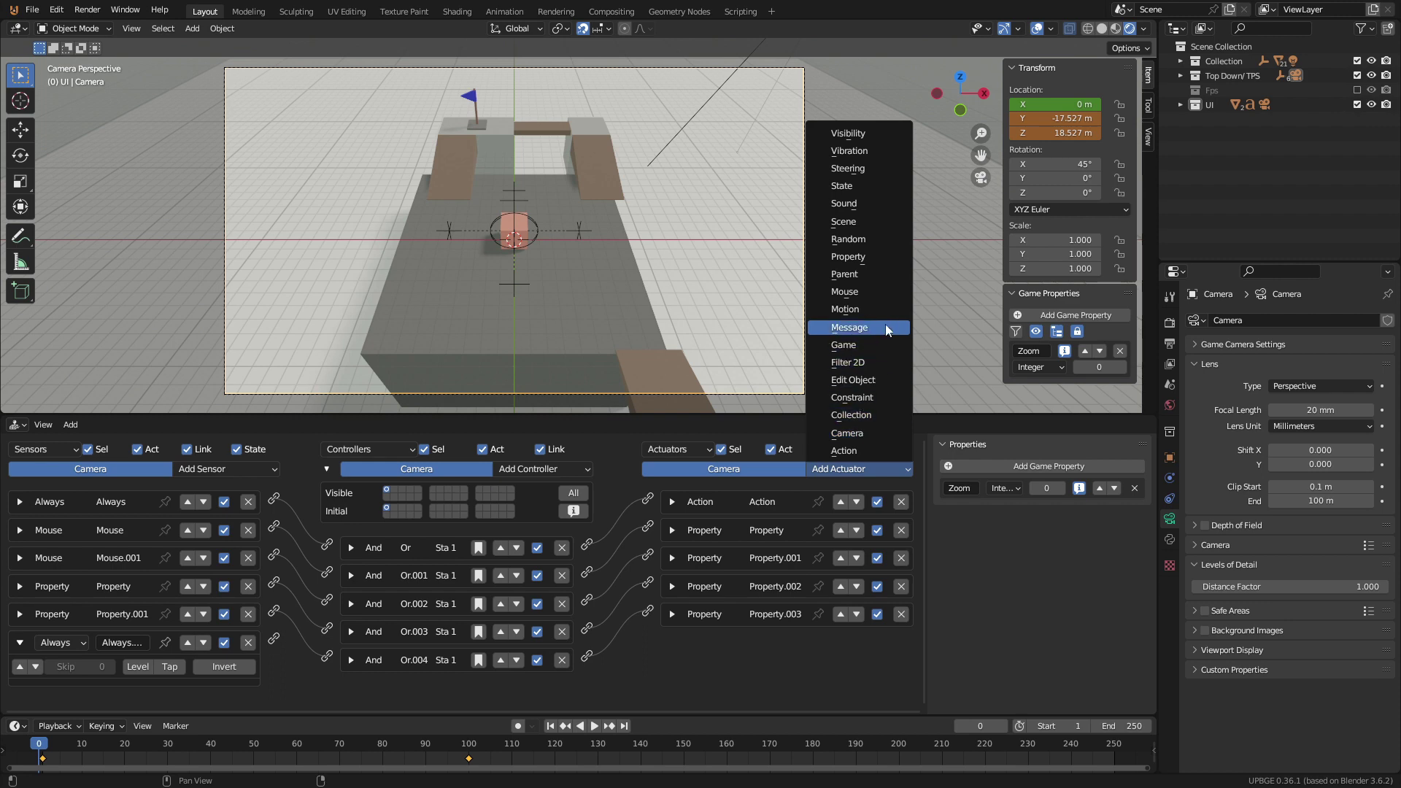
left_click(868, 417)
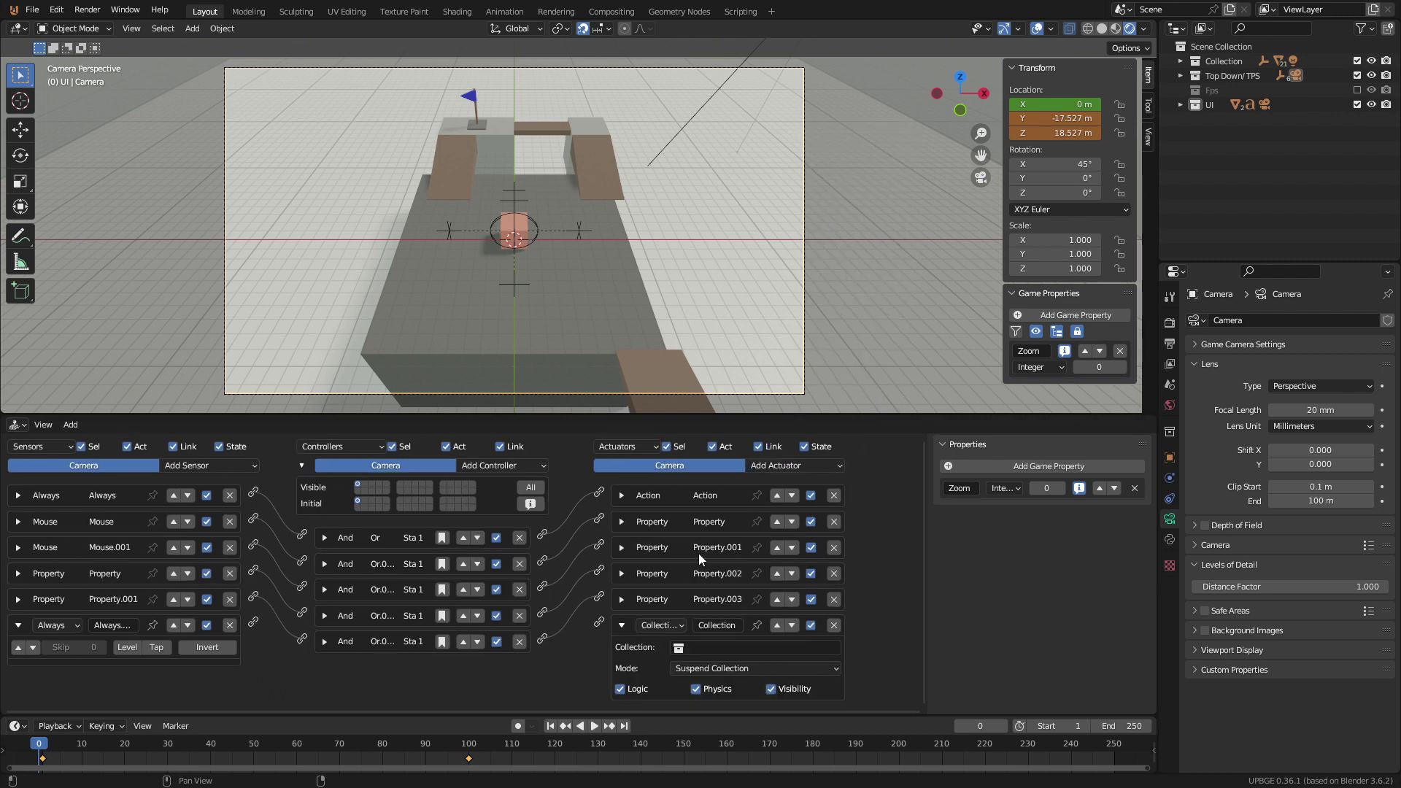
left_click_drag(527, 645, 598, 620)
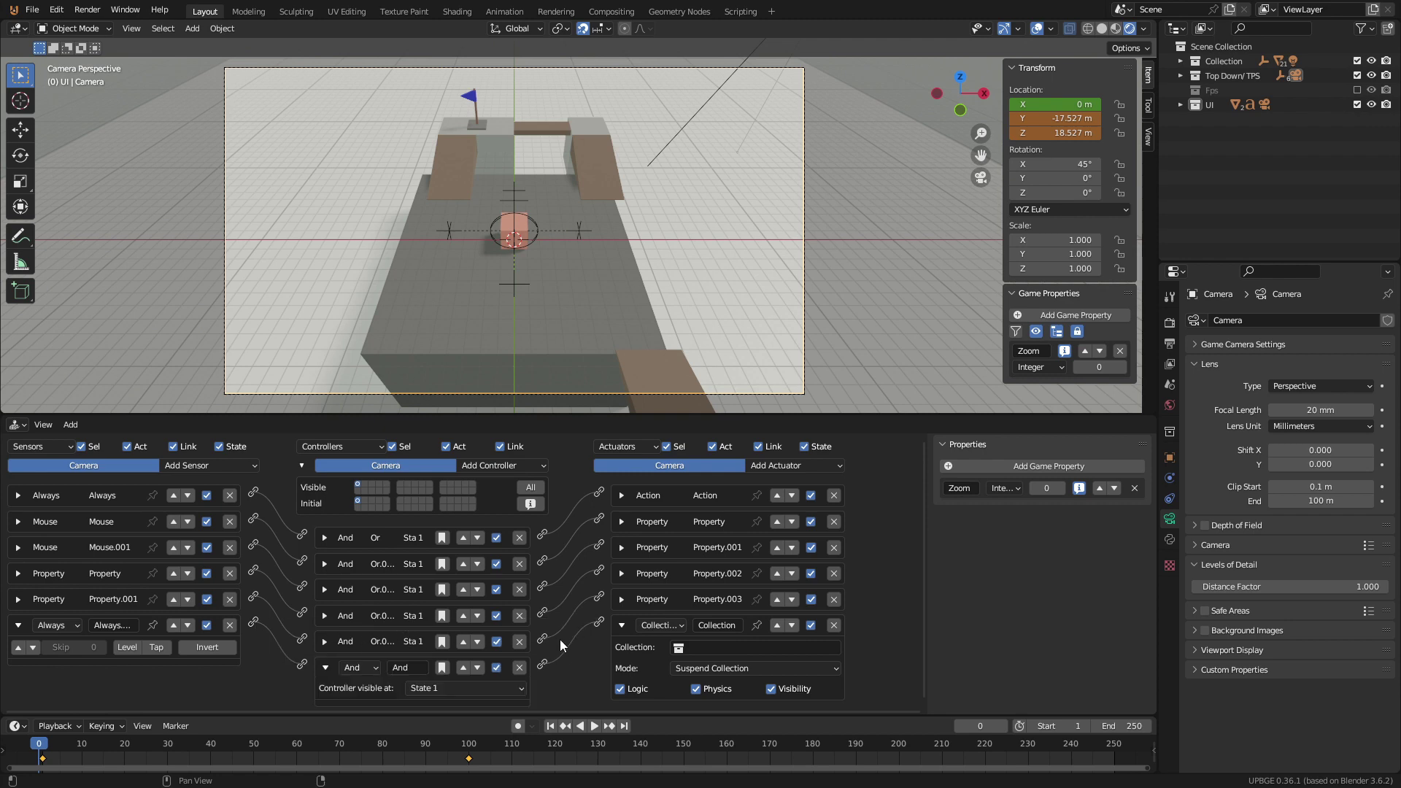
left_click(710, 640)
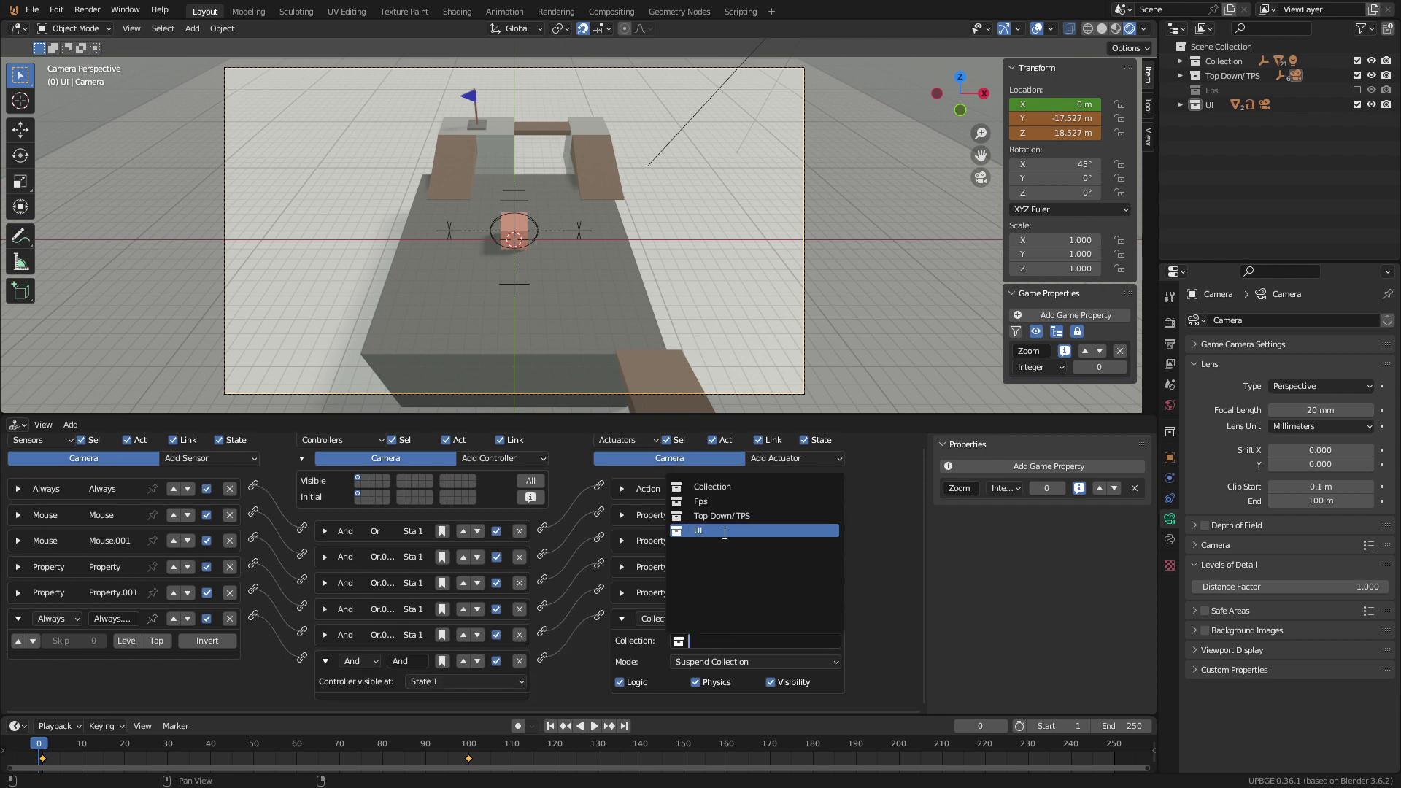
left_click(738, 530)
Set the actuator to Add Overlay Collection with camera Ui, then test the game.
left_click(704, 661)
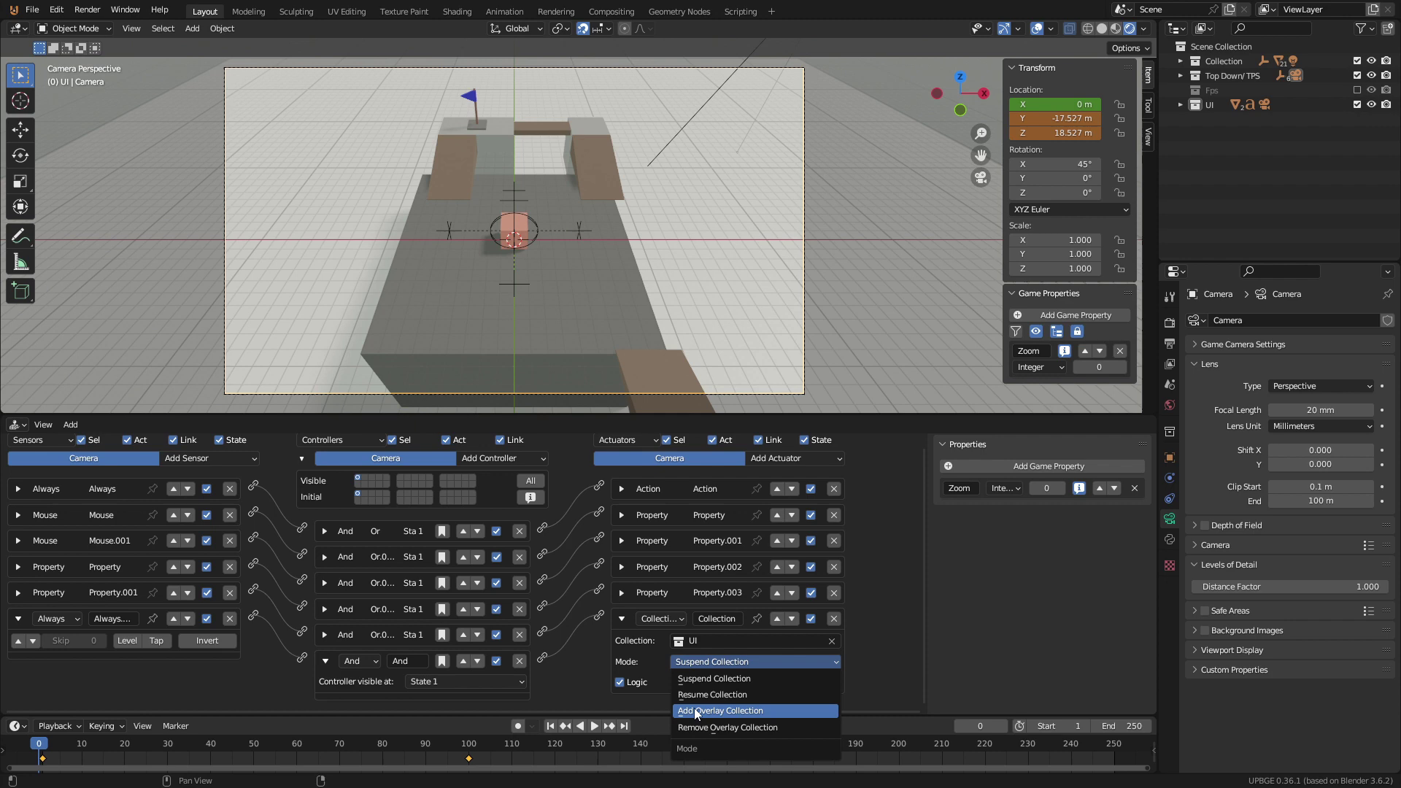
left_click(759, 711)
left_click(729, 690)
type("ui")
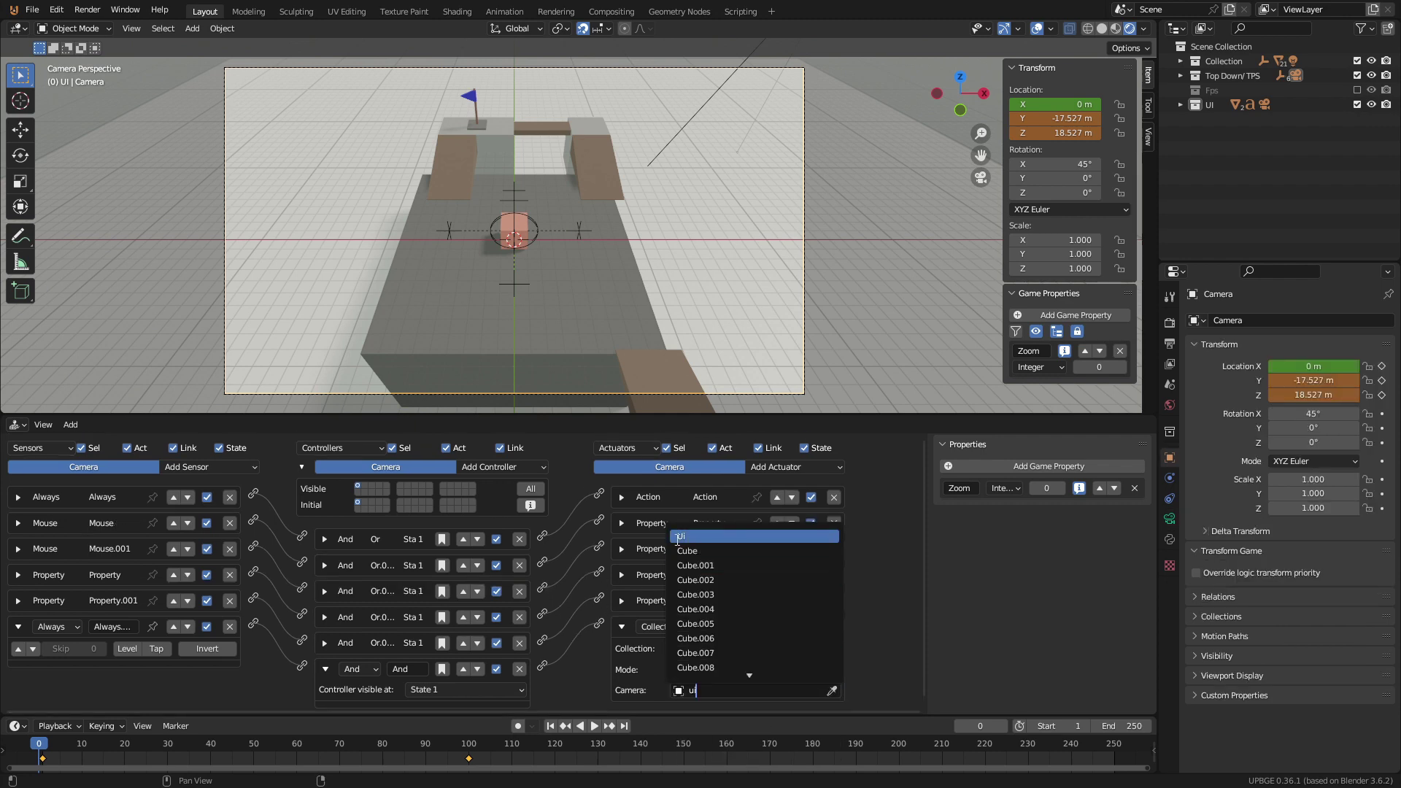
left_click(703, 537)
scroll(761, 680, "down", 3, "ctrl")
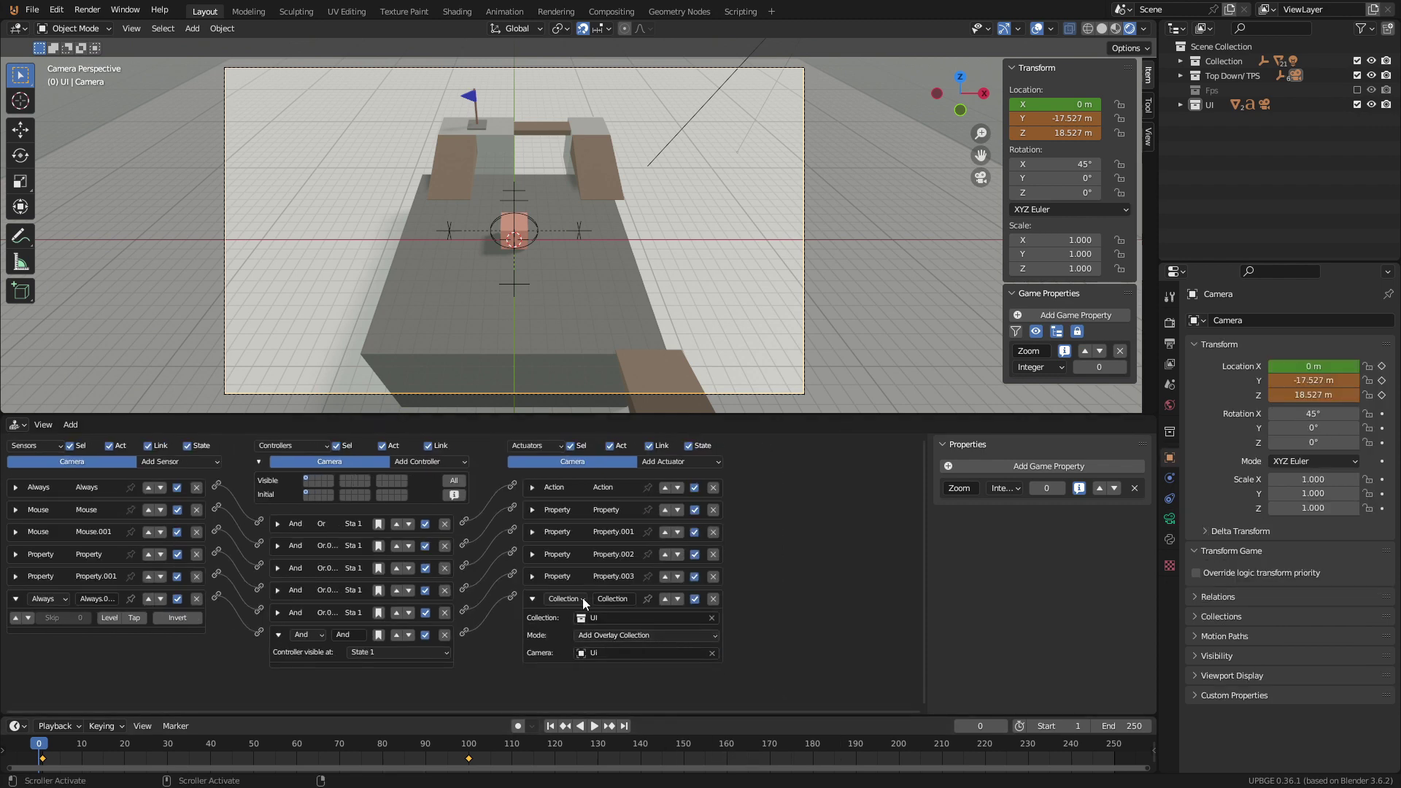
key("p")
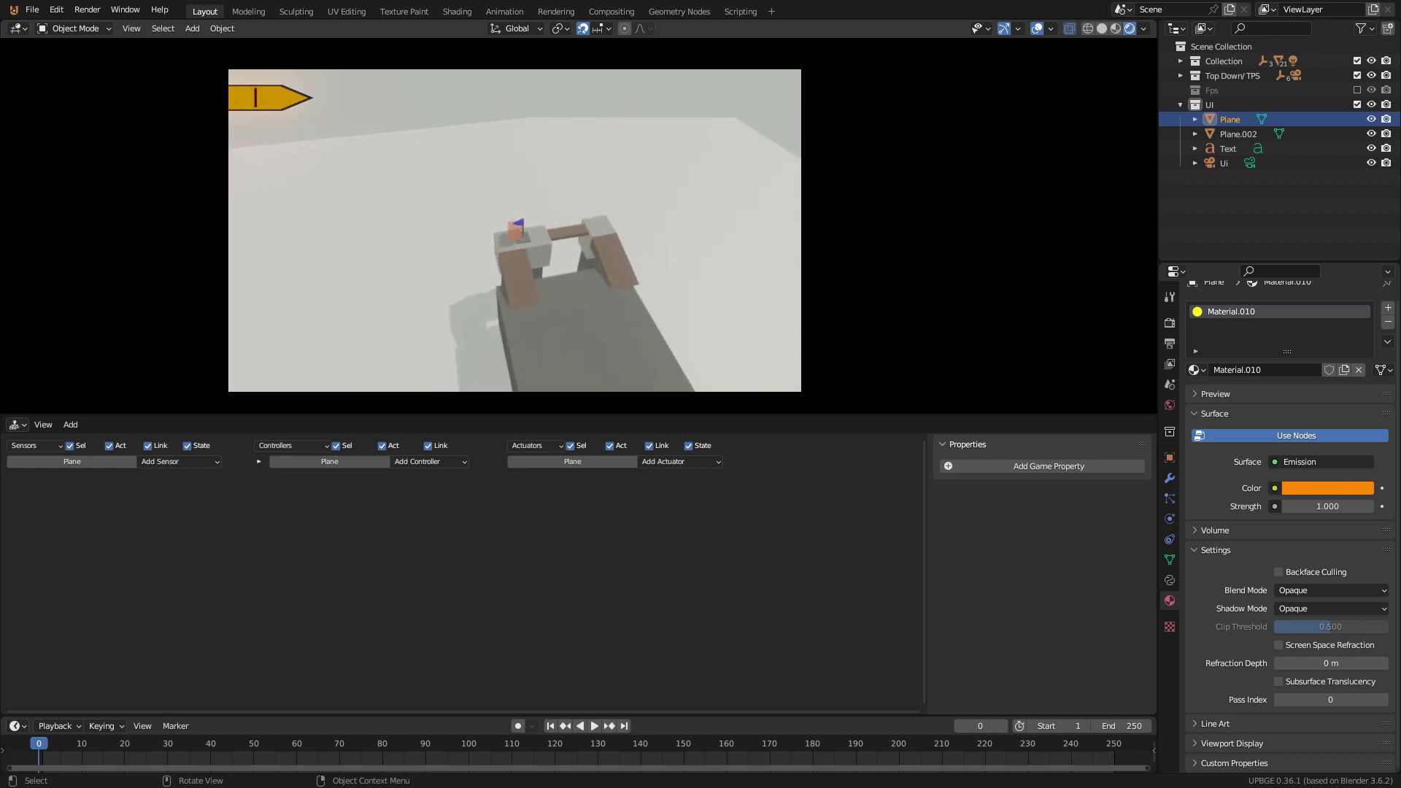
Add a Message actuator with subject END_GAME and connect it to the controller.
key("Escape")
scroll(559, 539, "up", 3, "ctrl")
left_click(843, 469)
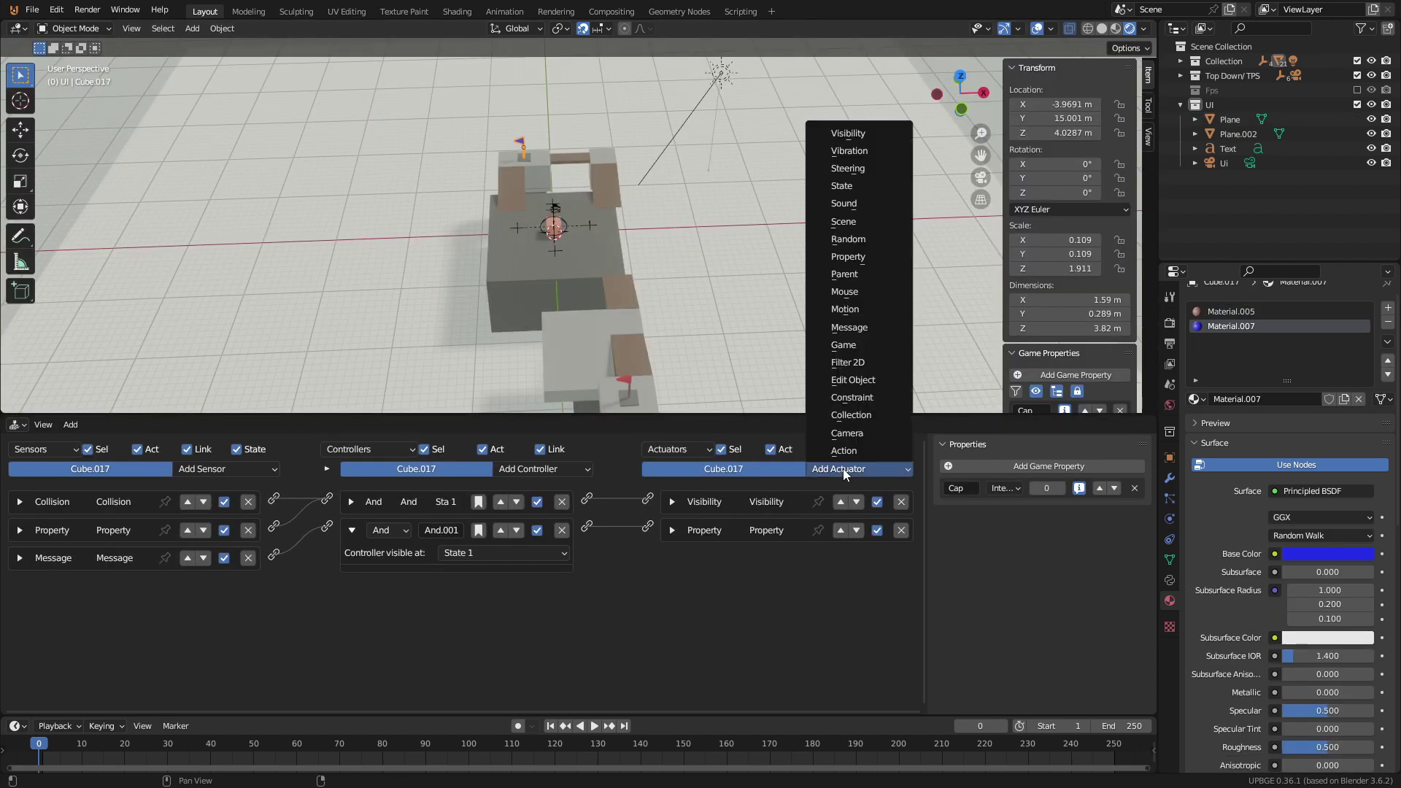
left_click(839, 471)
left_click(775, 606)
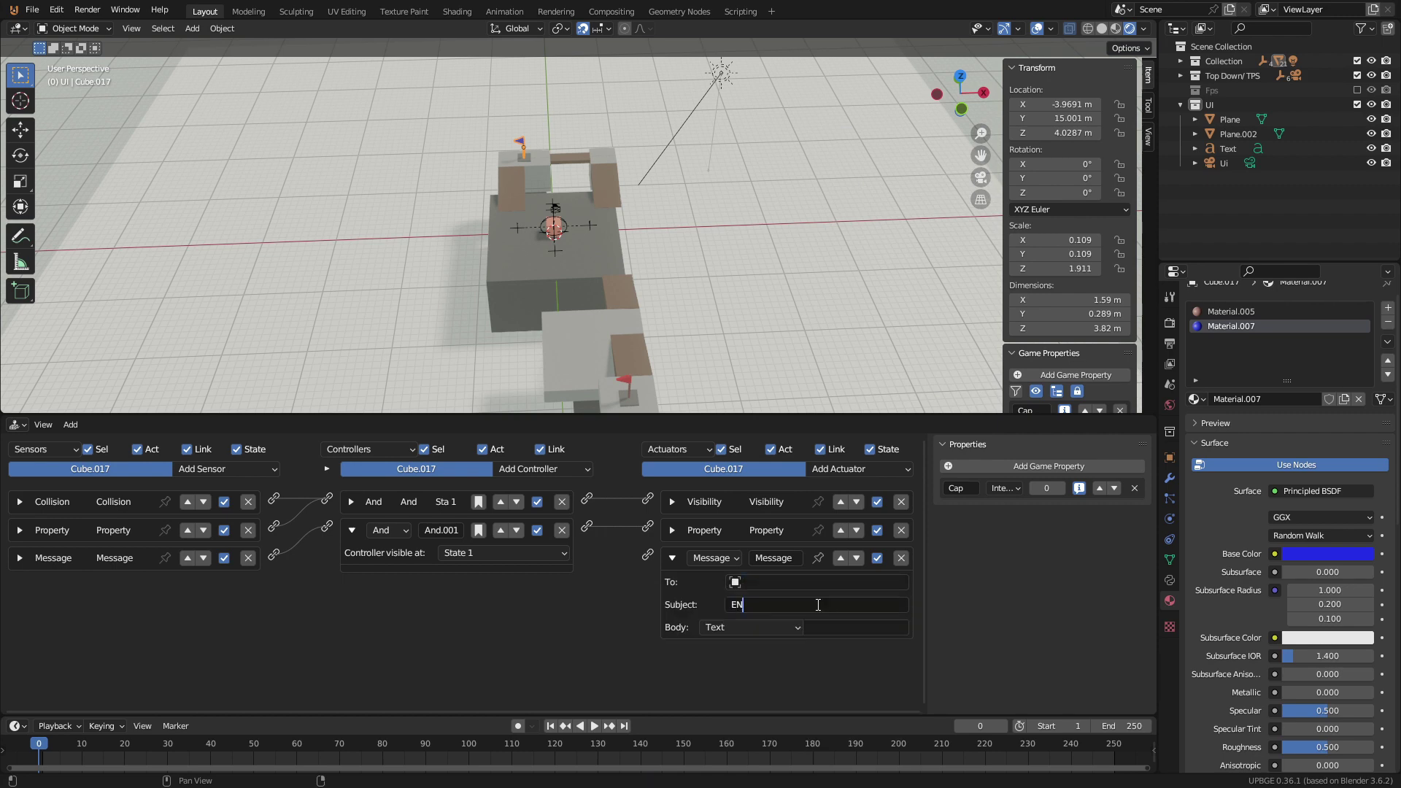
type("END_GAME")
key("Return")
left_click_drag(586, 498, 647, 556)
middle_click_drag(715, 144, 724, 255)
Add a Message sensor and a Property sensor to the countdown text.
left_click(980, 177)
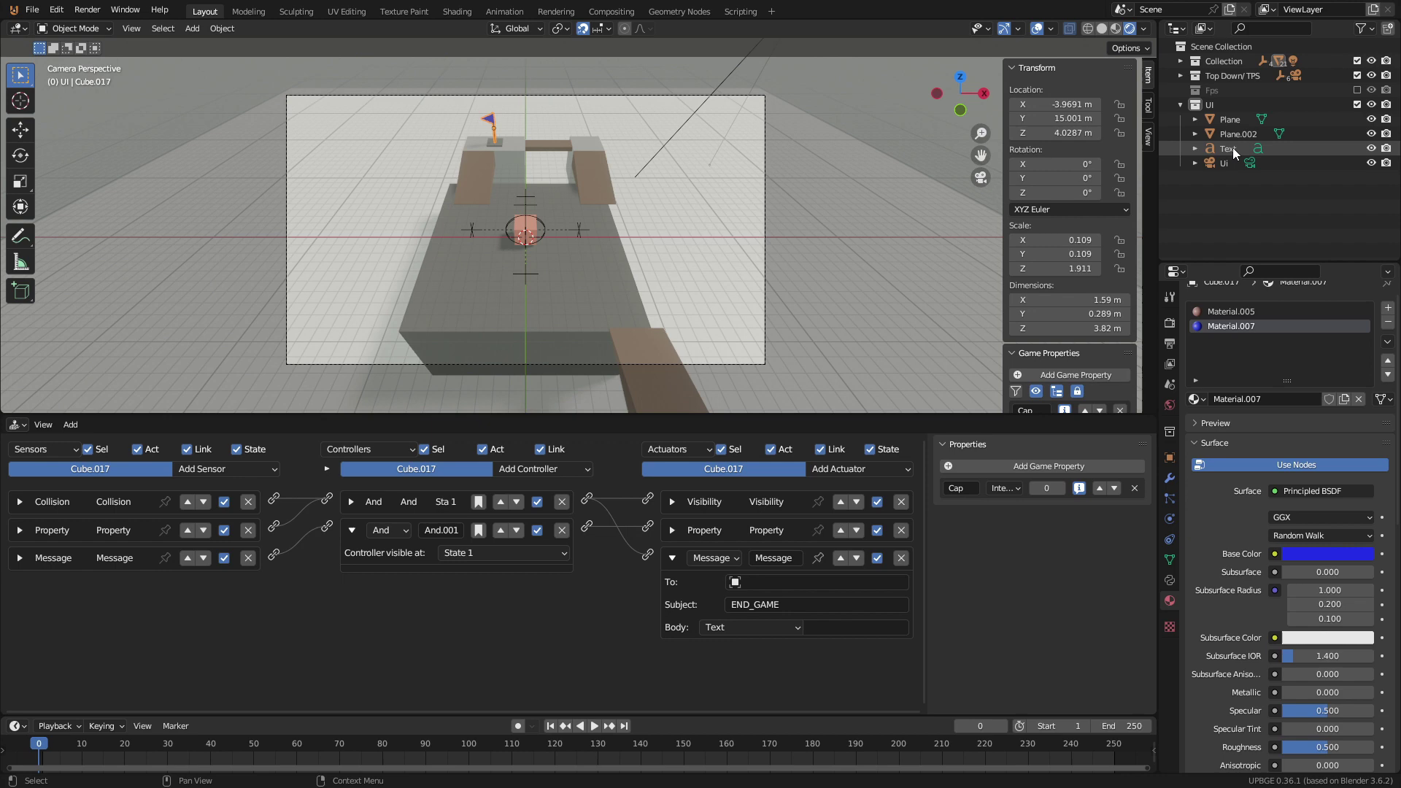
left_click(1229, 148)
left_click(219, 469)
left_click(216, 593)
left_click(227, 471)
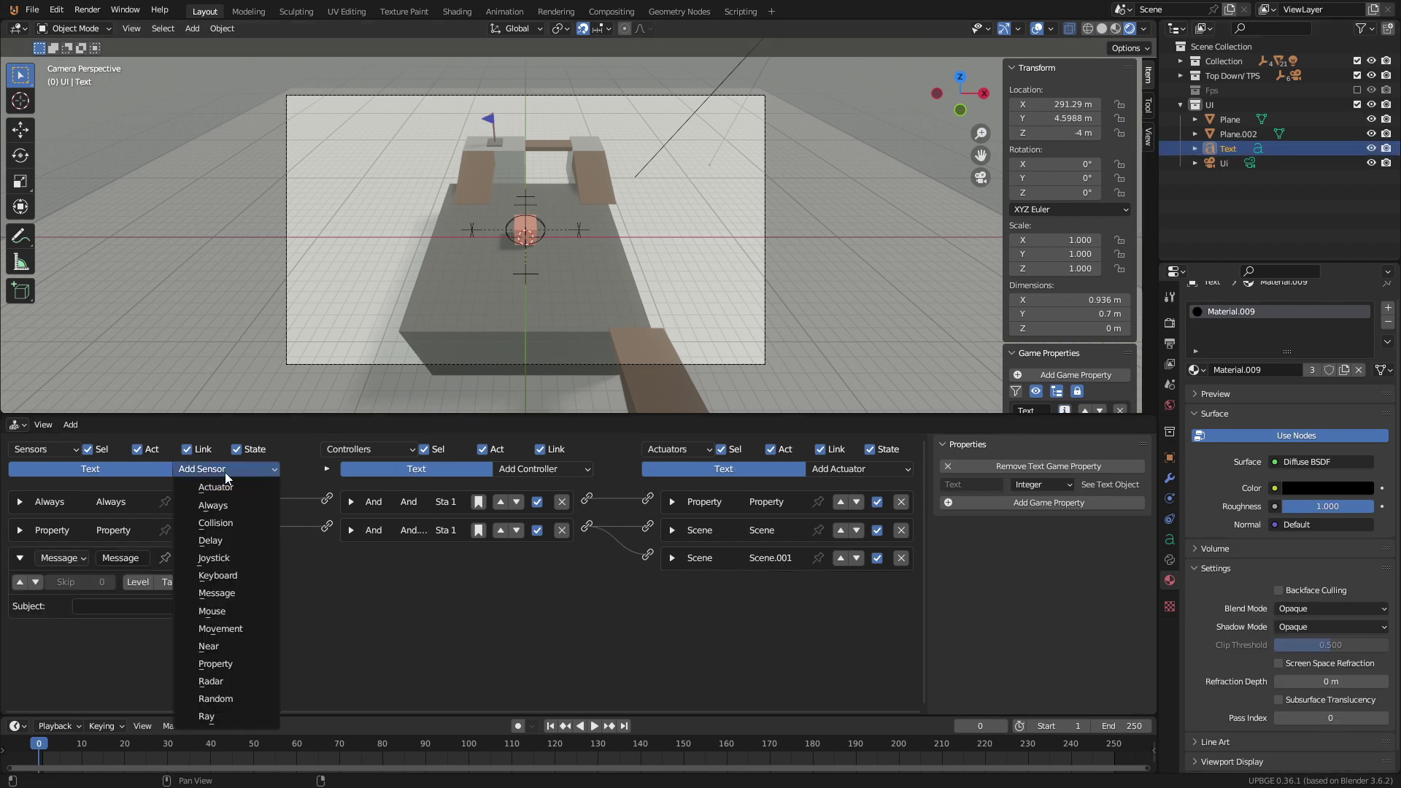
left_click(215, 664)
scroll(656, 569, "down", 1)
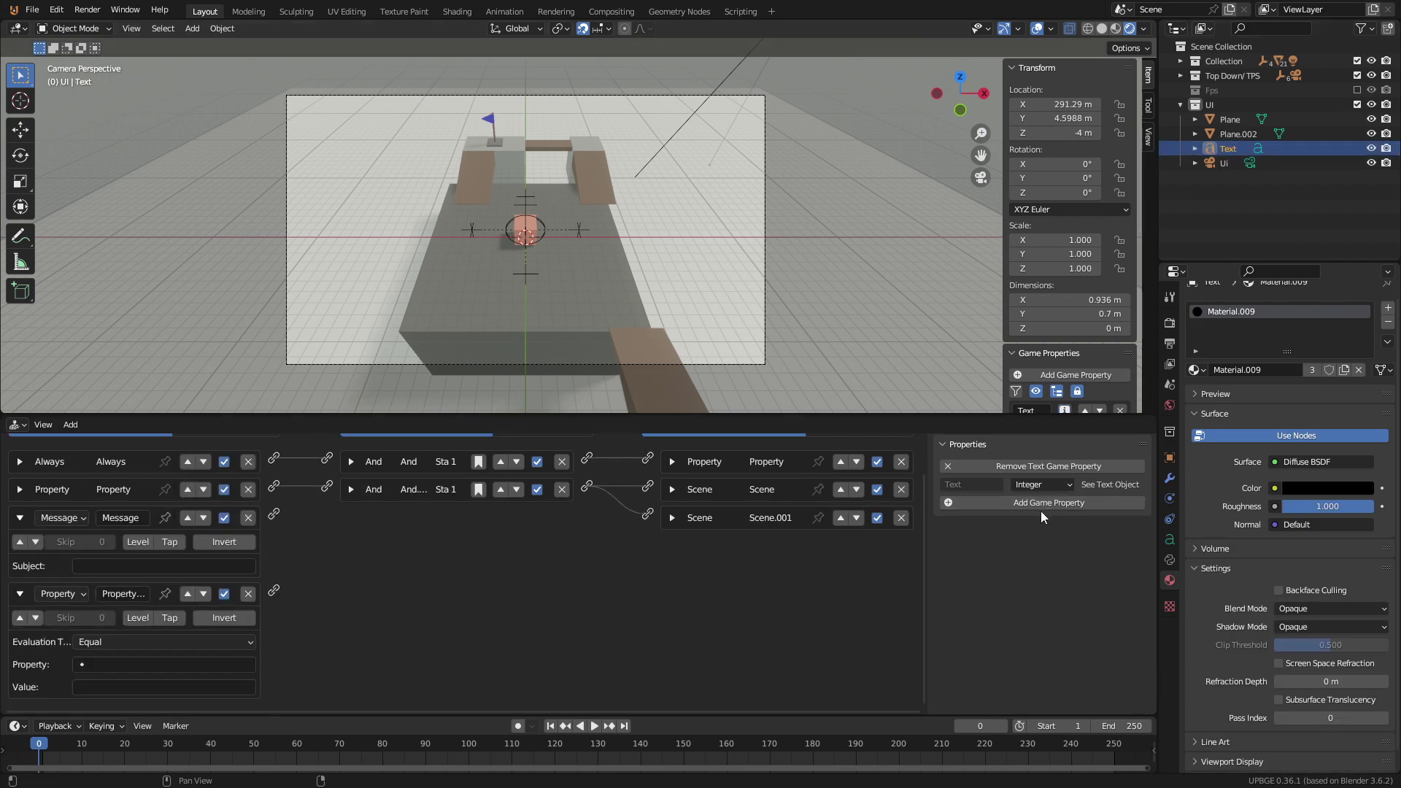
Add an Integer game property GO and move the Property sensor above the Message sensor.
left_click(1080, 504)
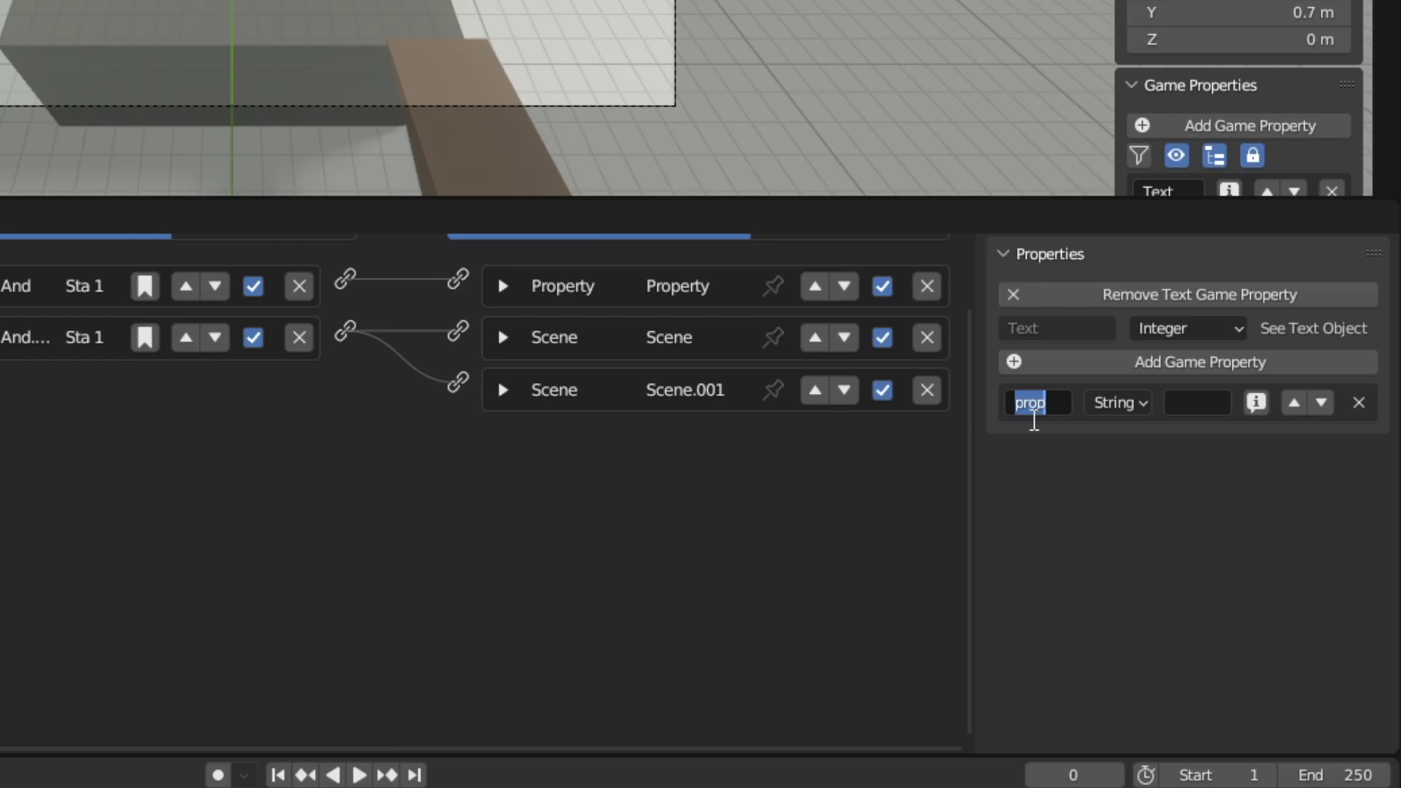
type("GO")
left_click(1118, 402)
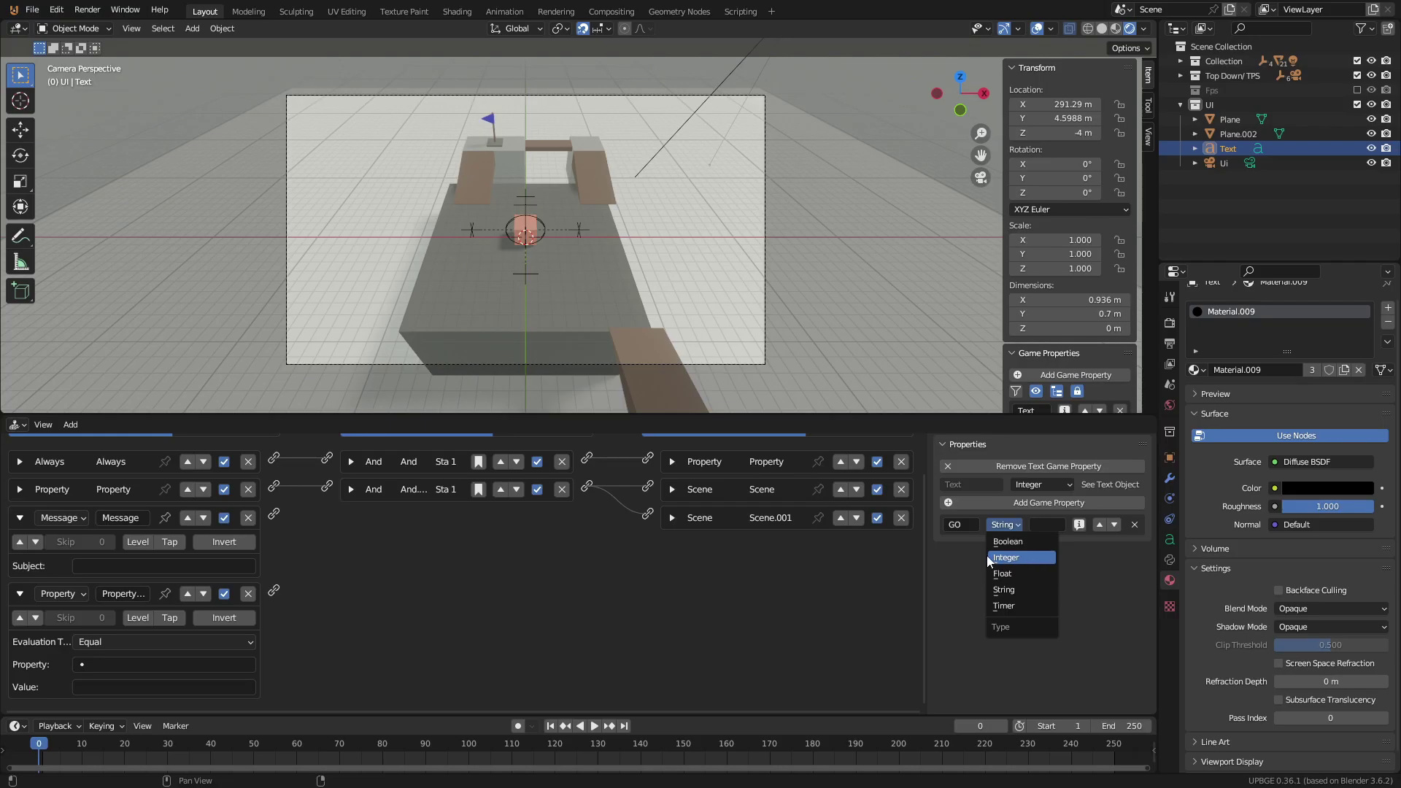
left_click(1011, 558)
left_click(188, 593)
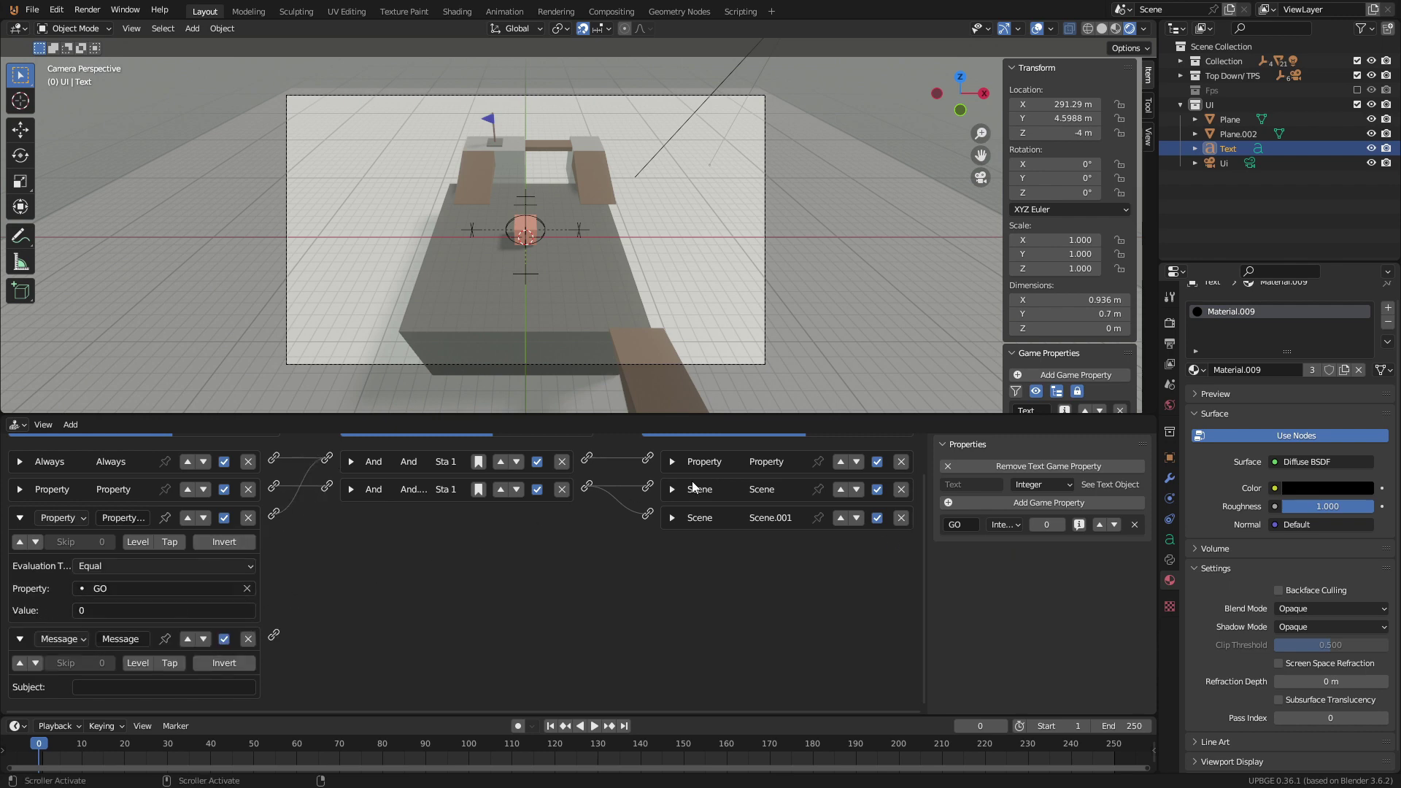
Add a Property actuator on the timer text targeting GO.
left_click(671, 464)
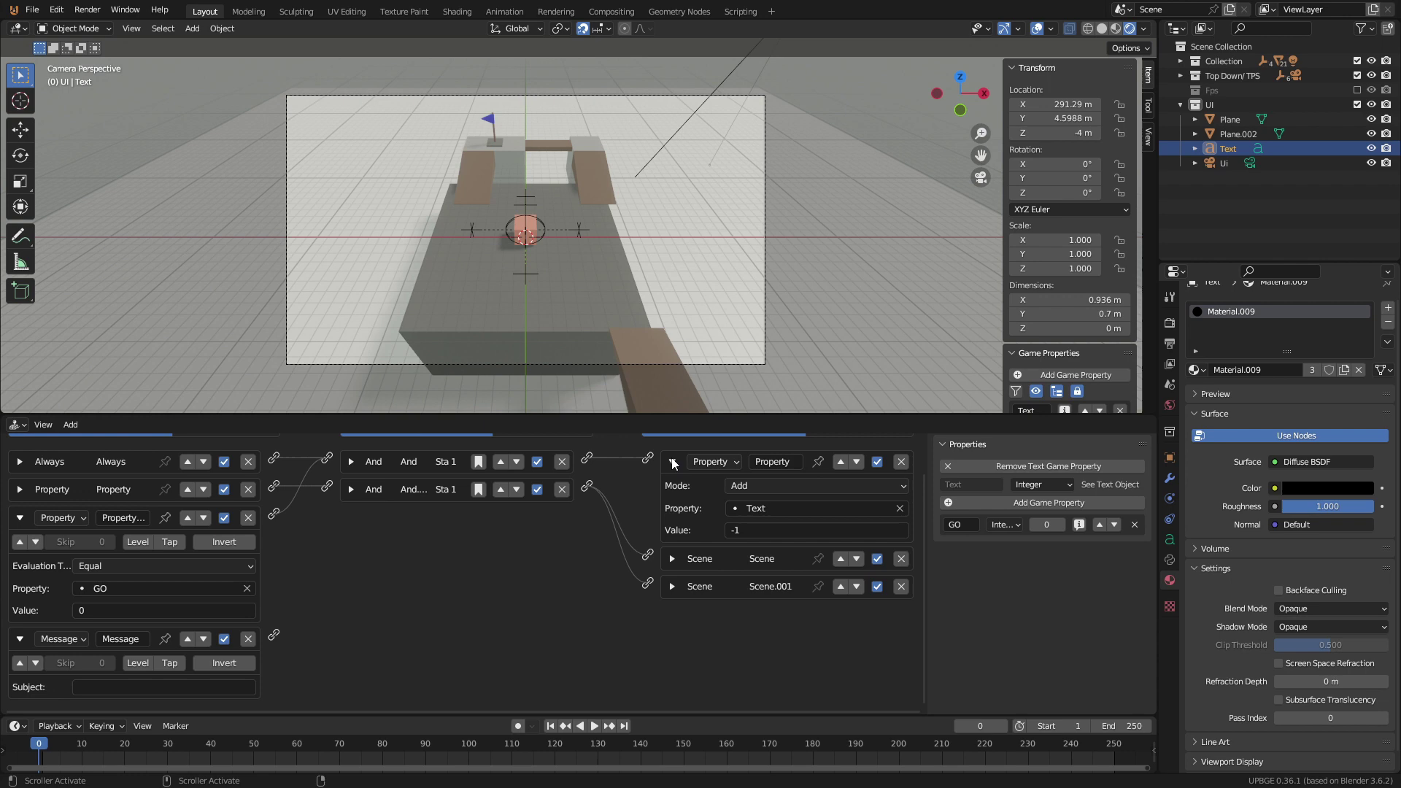
left_click(672, 464)
key("Home")
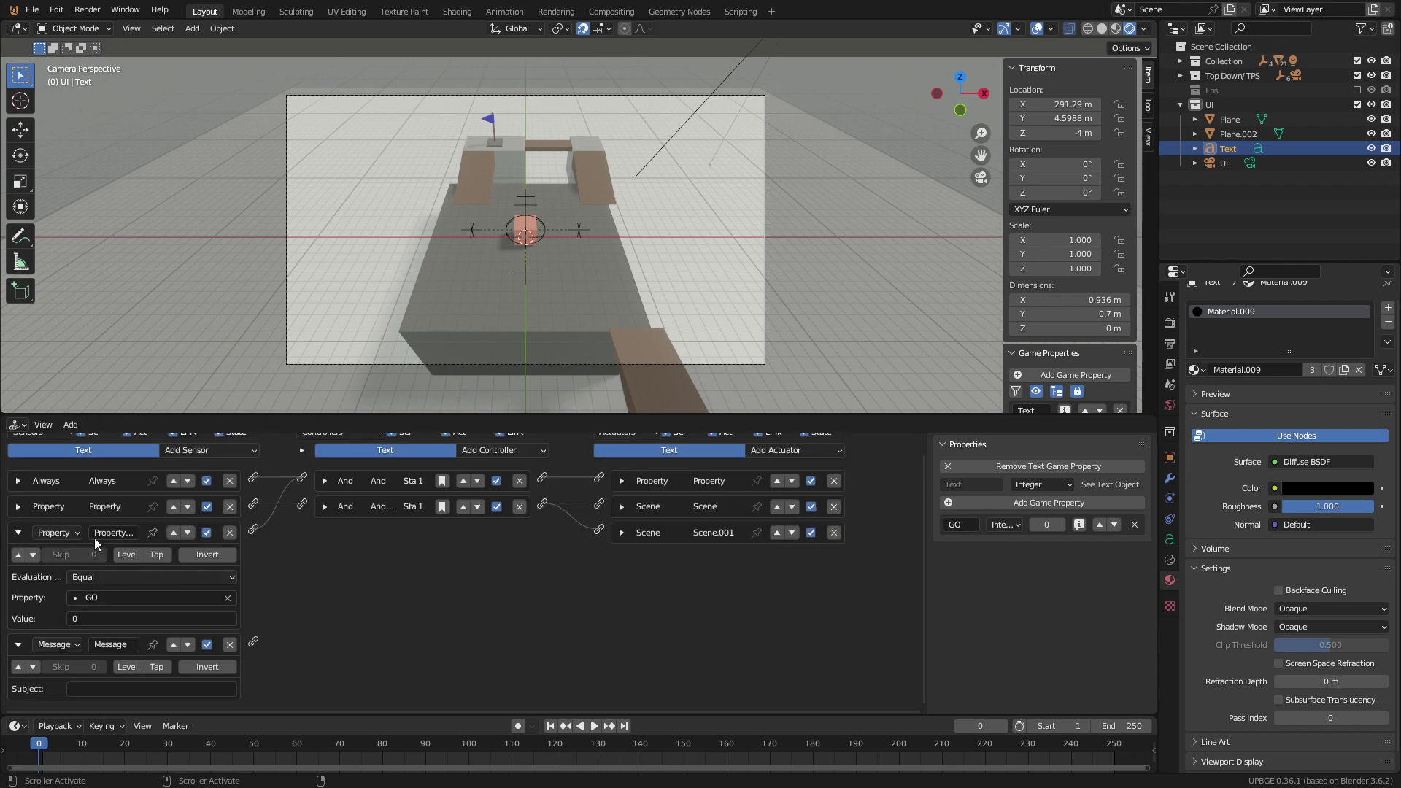
left_click(17, 532)
left_click(796, 450)
left_click(782, 272)
left_click(693, 618)
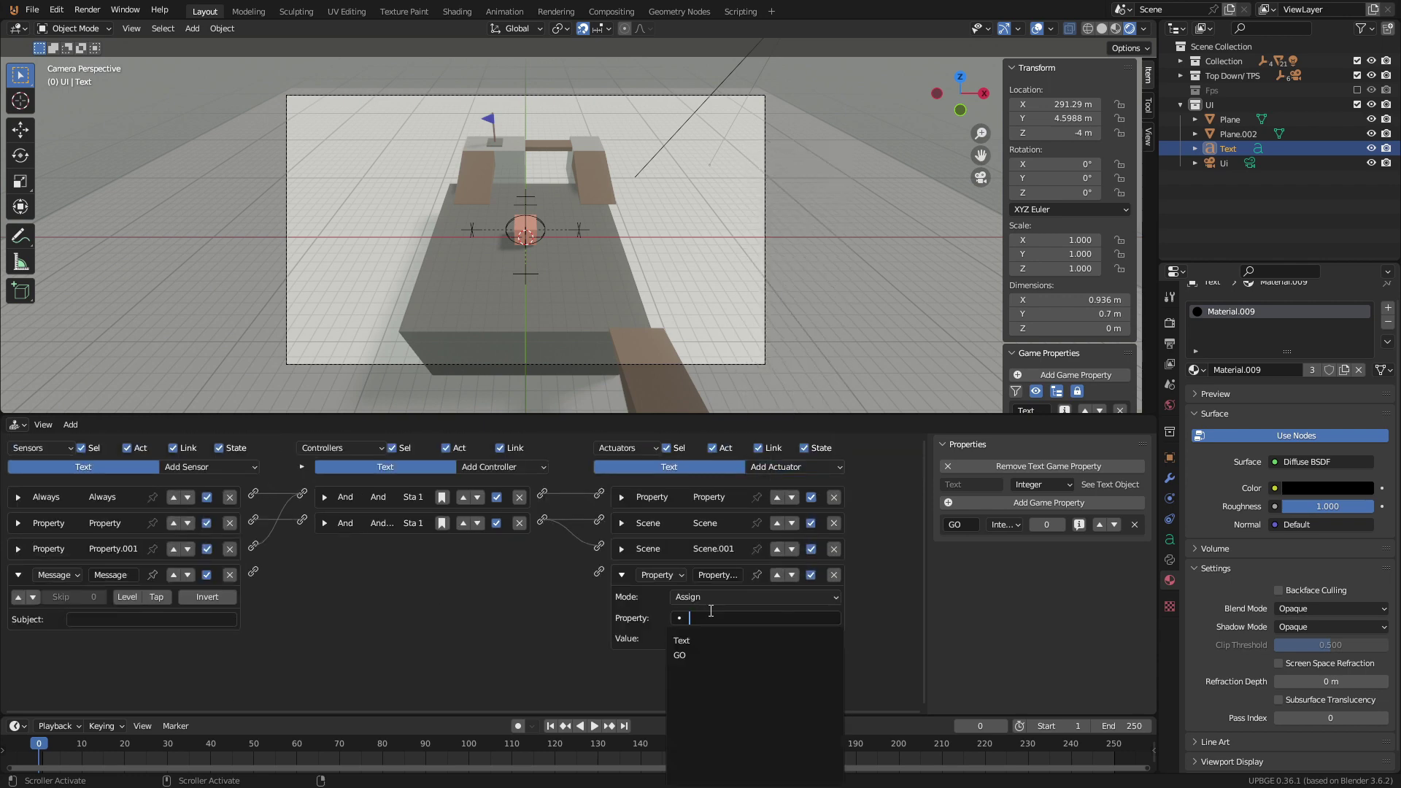
left_click(711, 654)
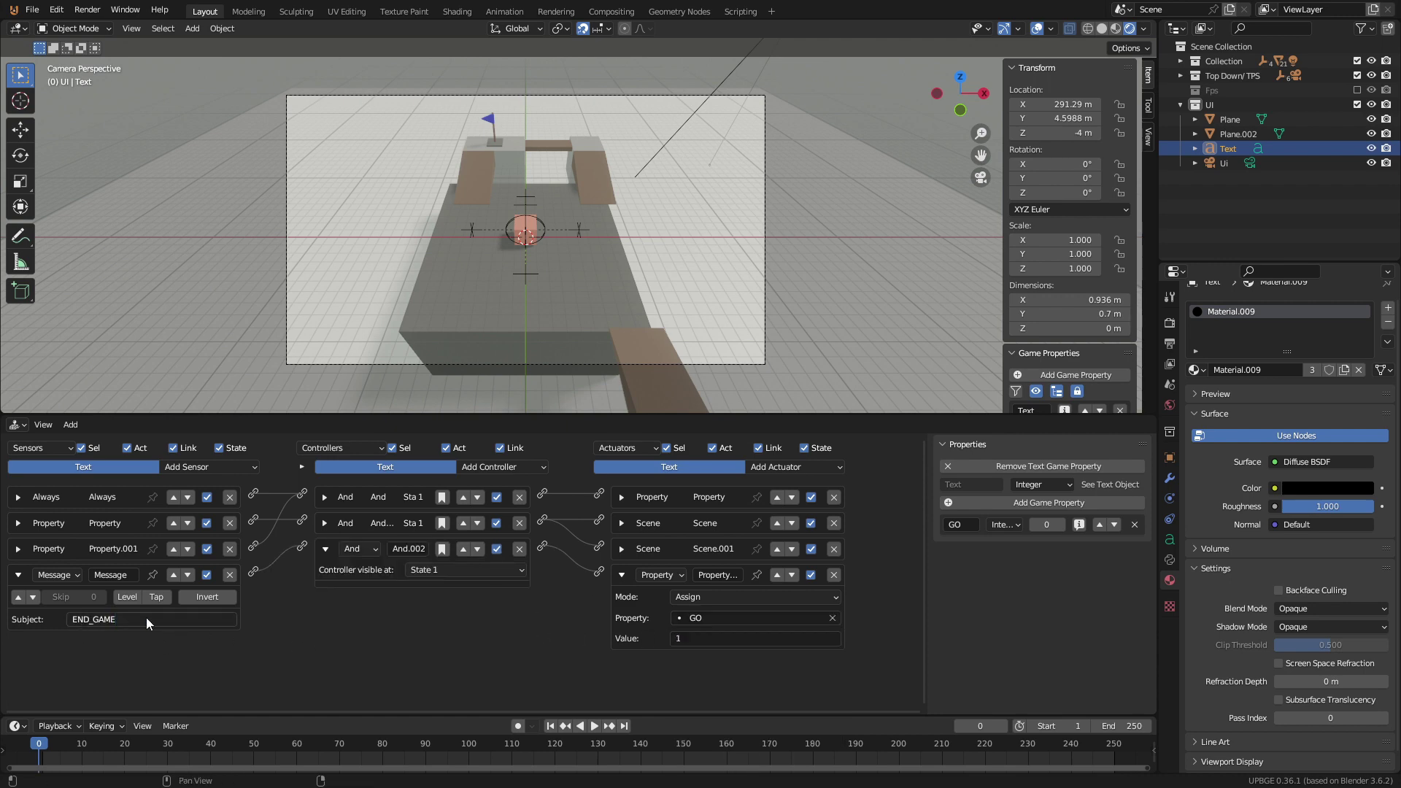
Save the blend file and playtest the logic.
key("ctrl+s")
key("p")
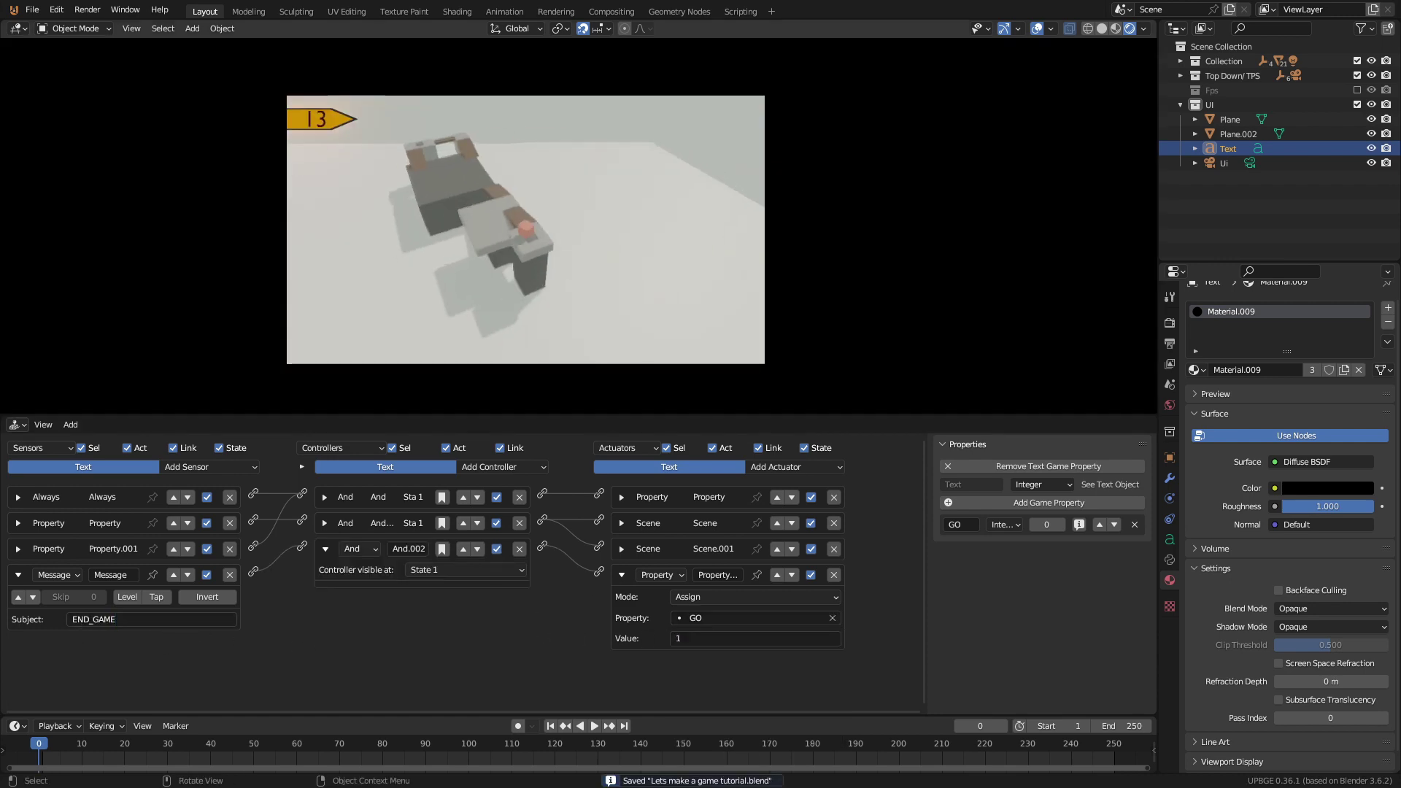
key("w")
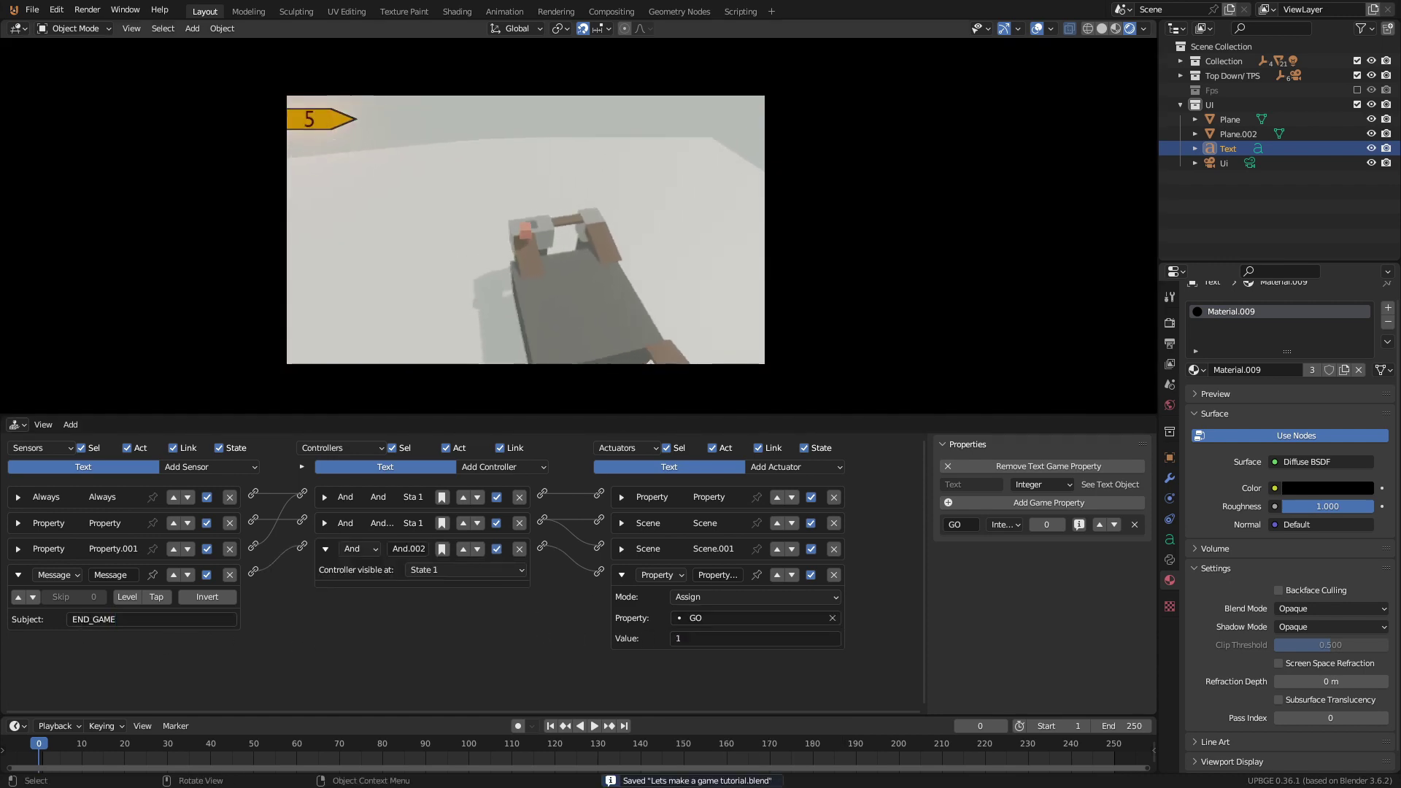
key("a")
key("Escape")
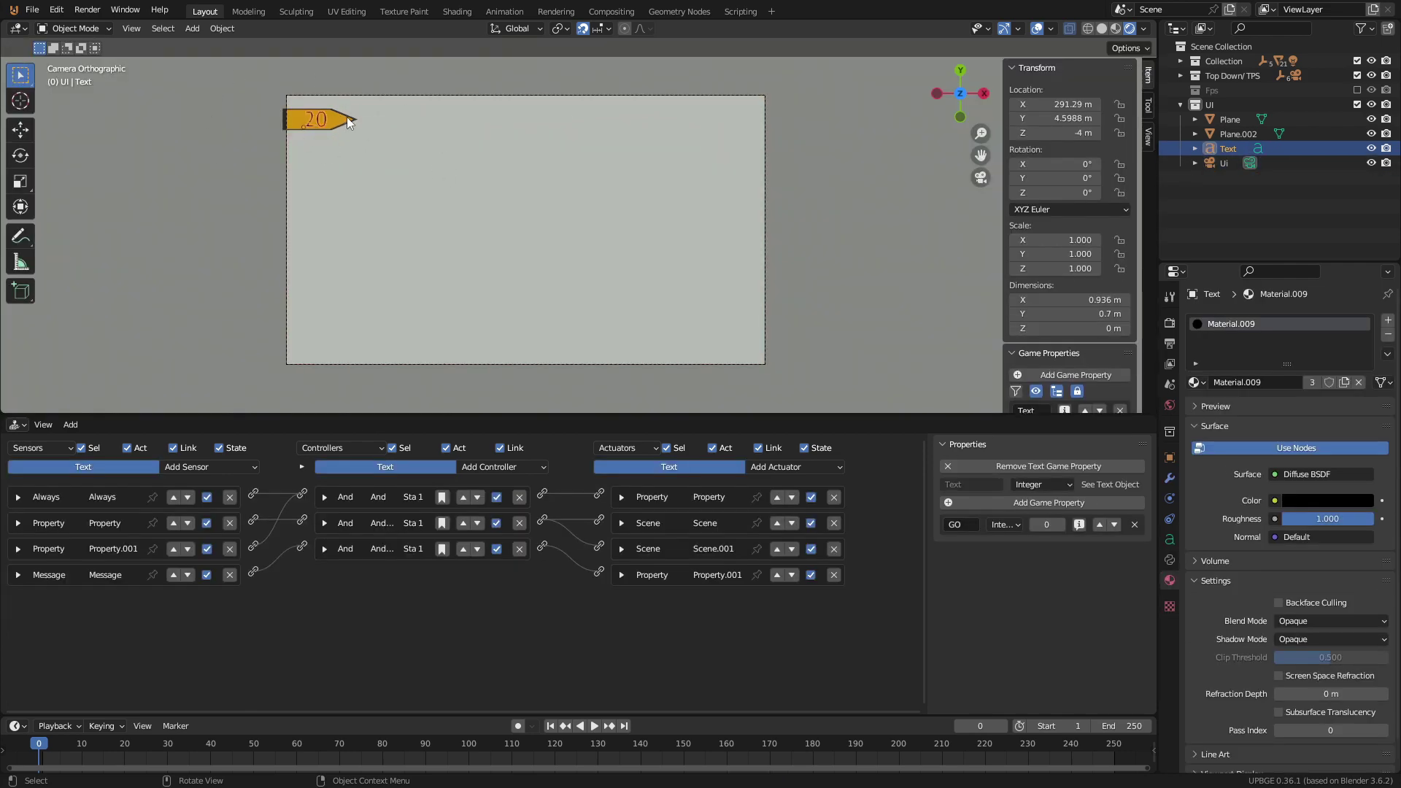
Duplicate the timer text and UI camera and move the copies 50 m along X.
left_click(370, 96, "shift")
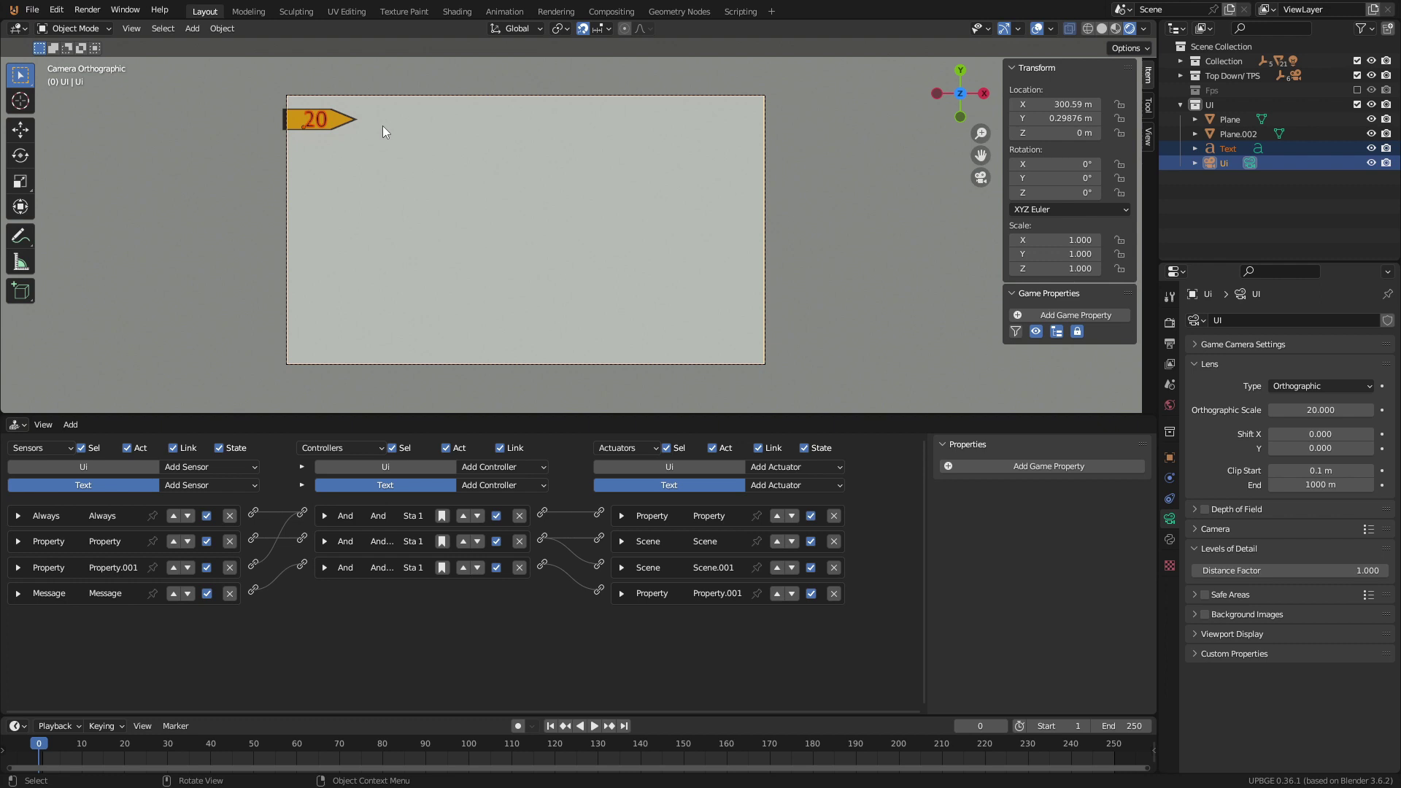
key("KP_7")
key("shift+d")
key("x")
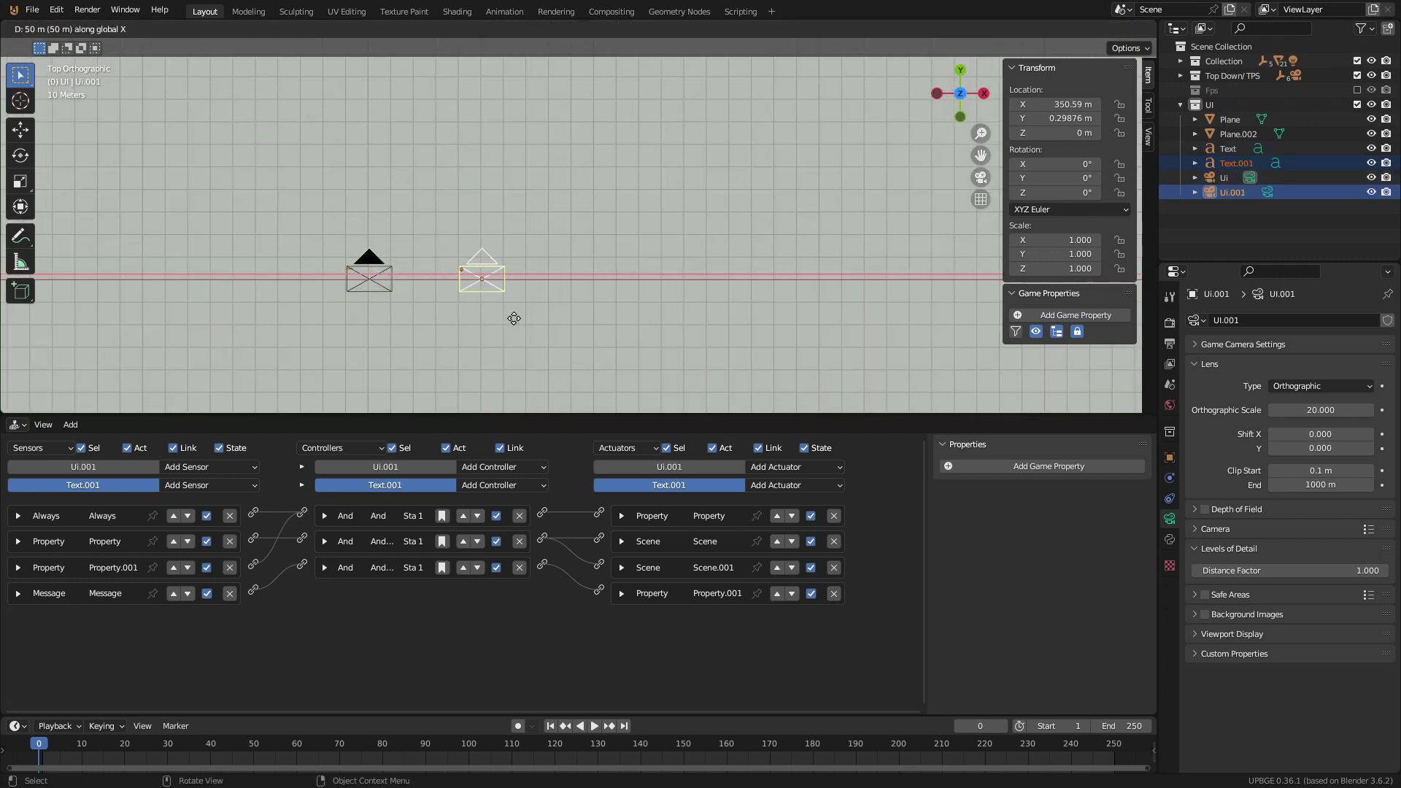
left_click(514, 318)
key("ctrl+KP_0")
Put the copies in a new Win_Menu collection and begin the 'Level Complete' caption.
key("m")
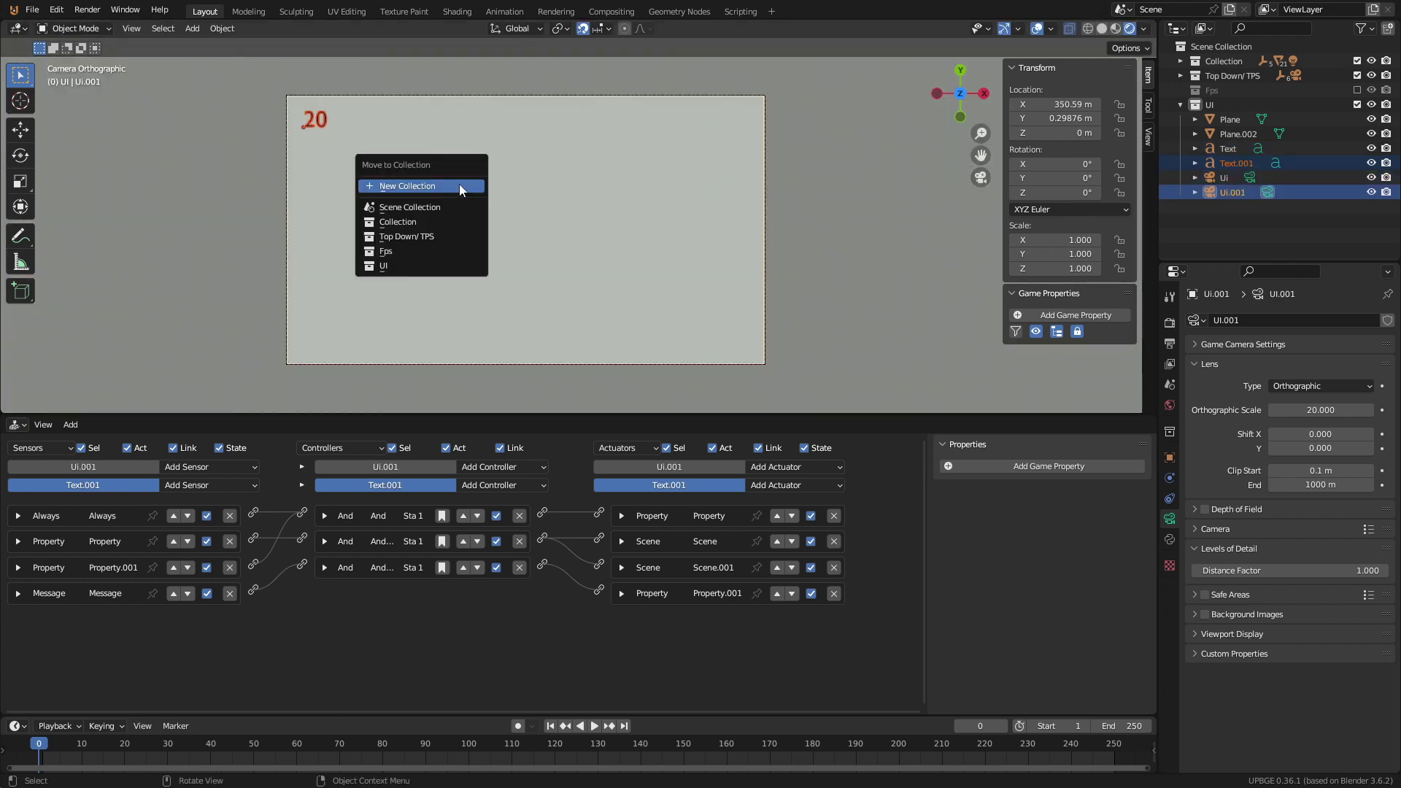
left_click(458, 185)
type("Win_M")
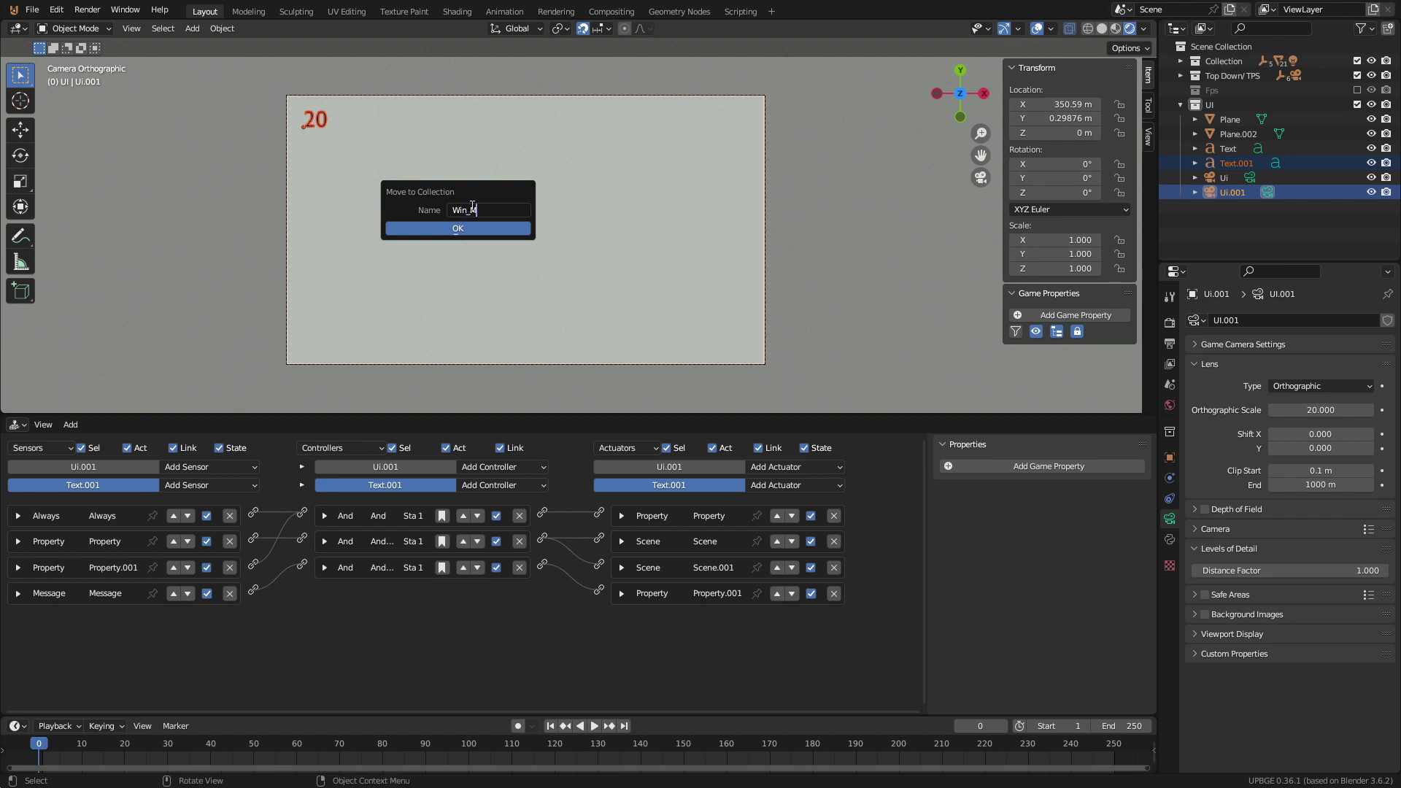
type("enu")
key("Return")
left_click_drag(334, 140, 543, 157)
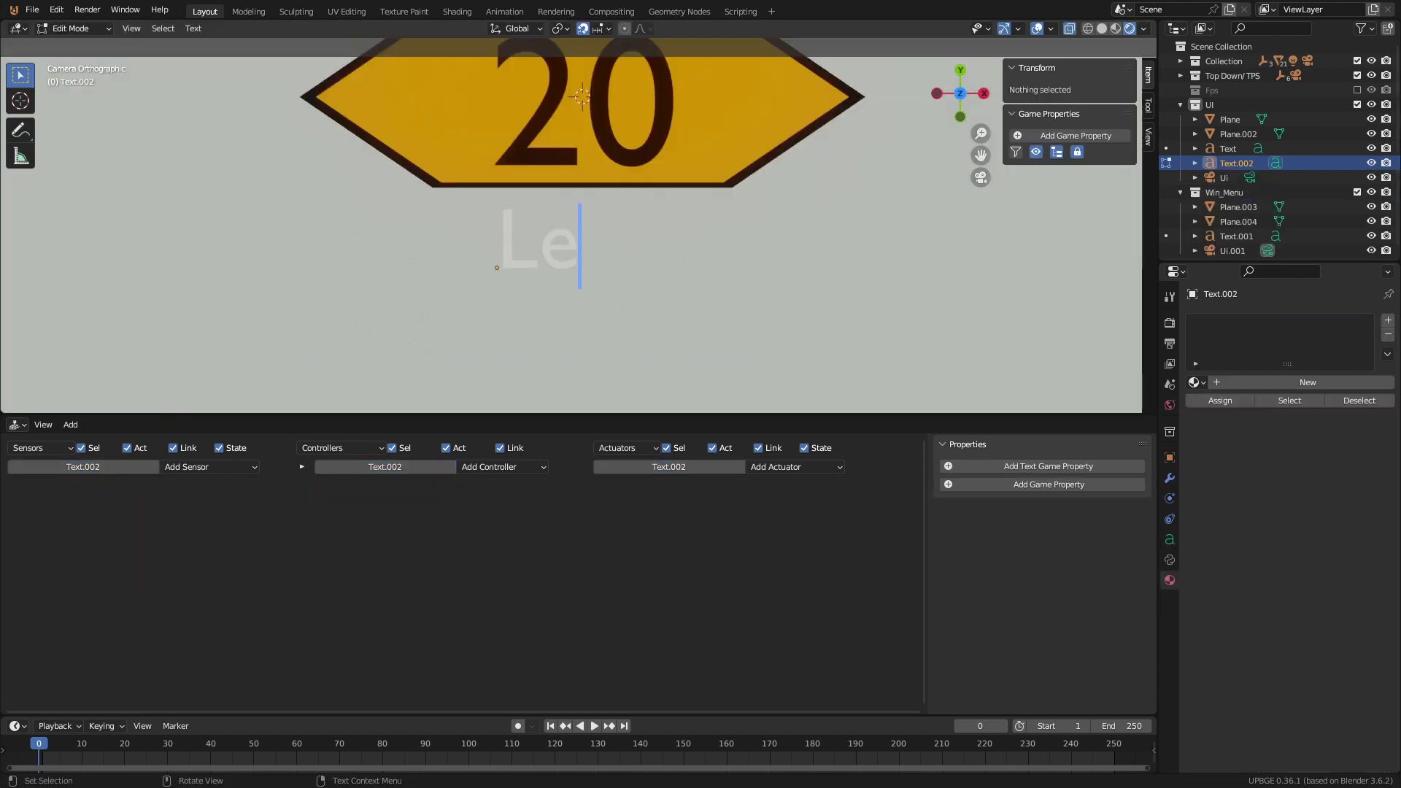
type("vel Com")
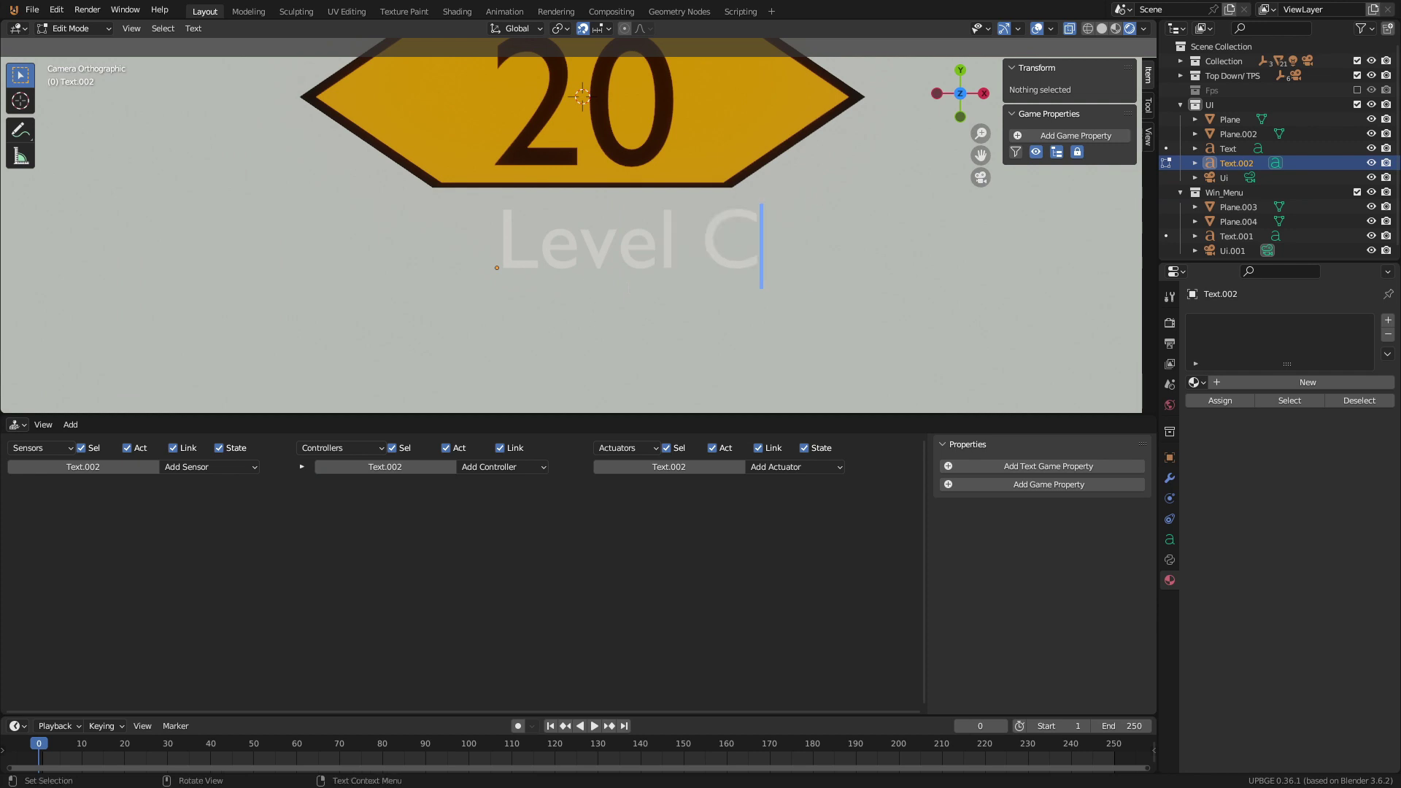
type("plete")
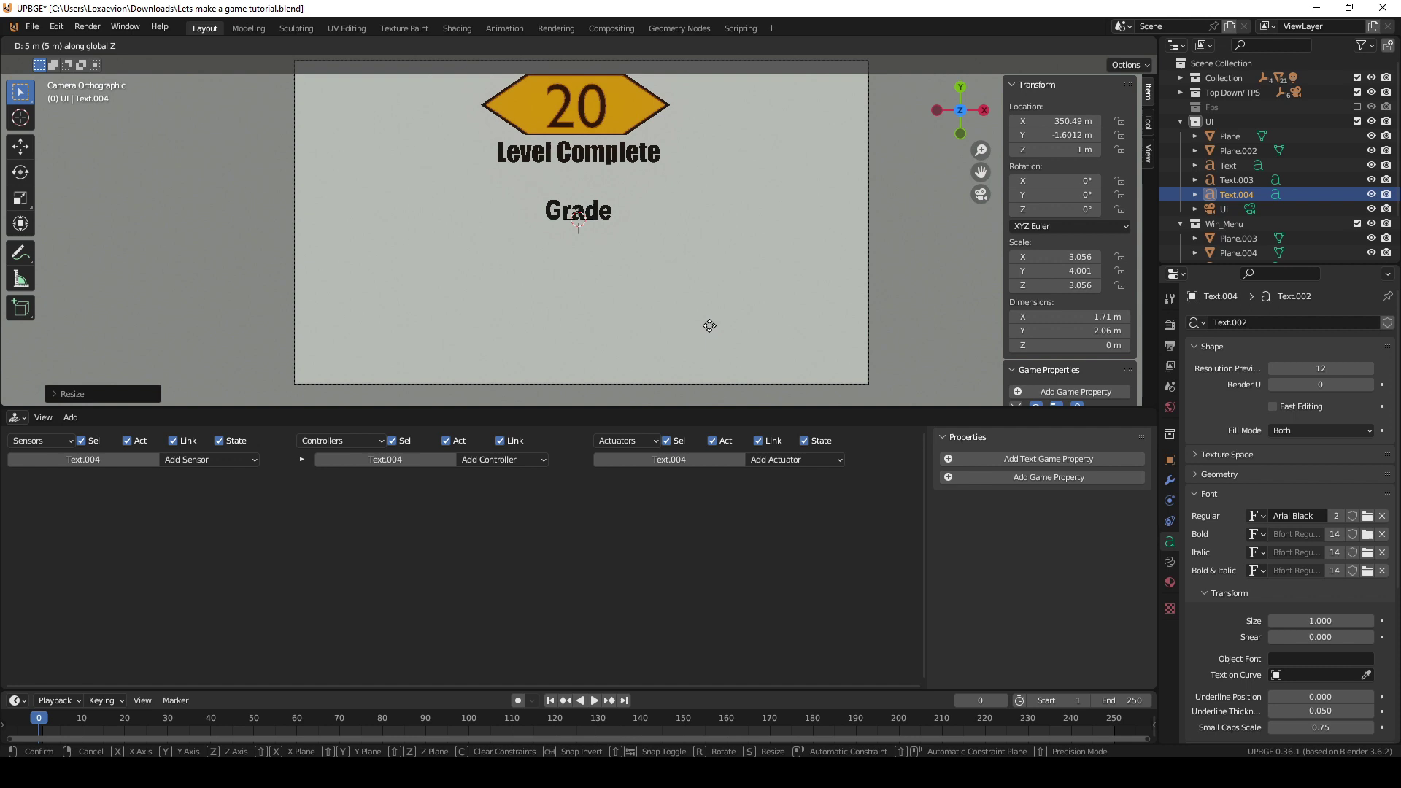
Place the grade letter A below Grade and give it a Text property, Keyboard sensor and Property actuator.
key("g")
key("y")
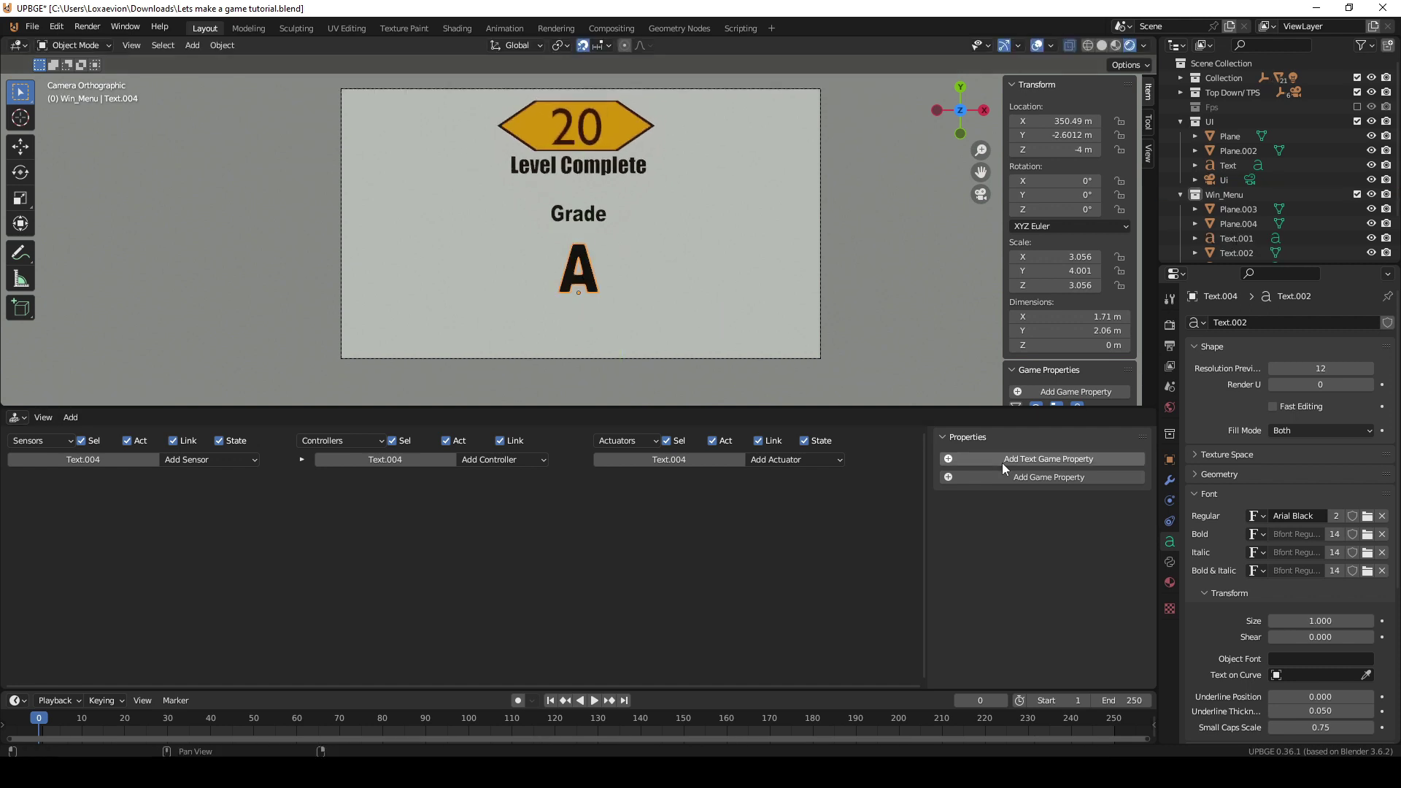
left_click(1001, 460)
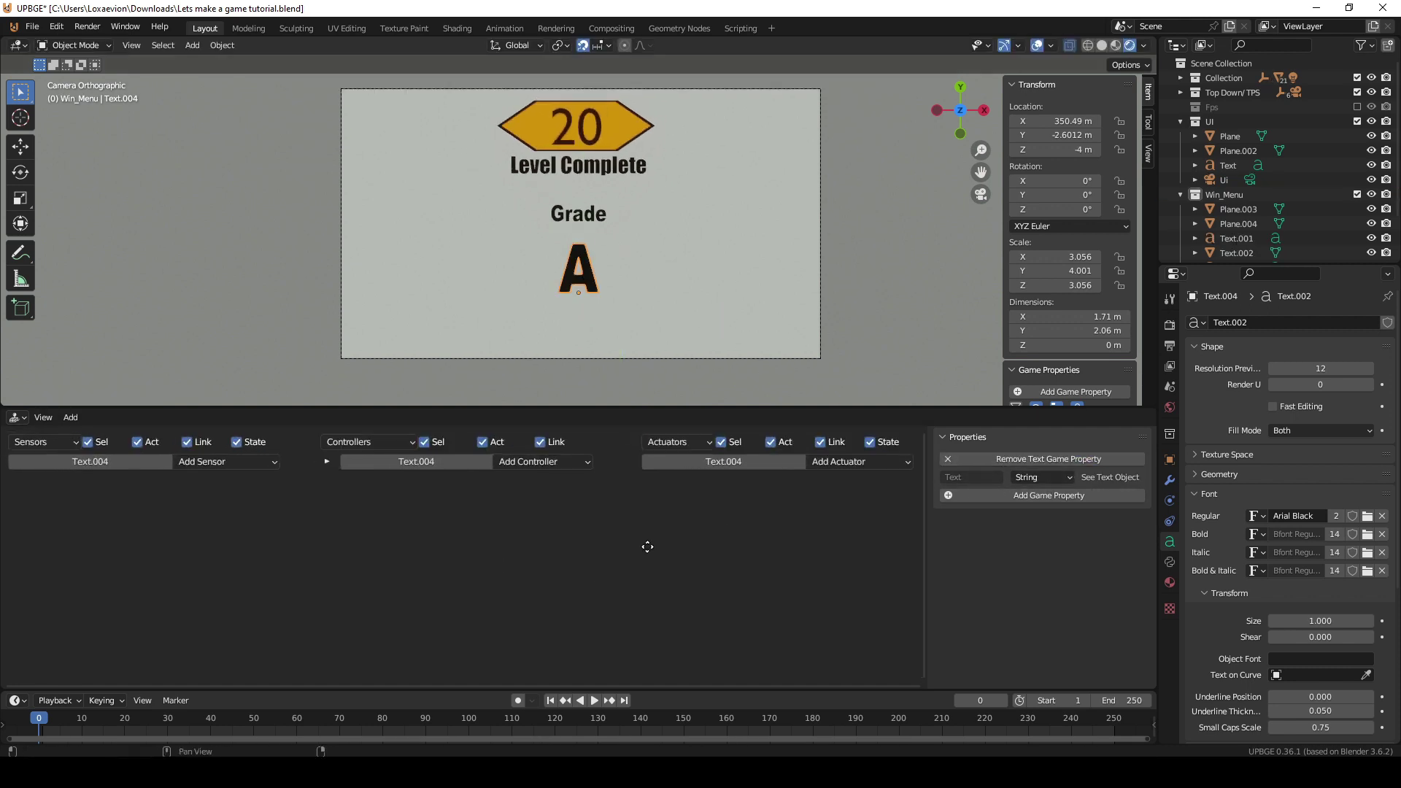
left_click(146, 543)
left_click(860, 461)
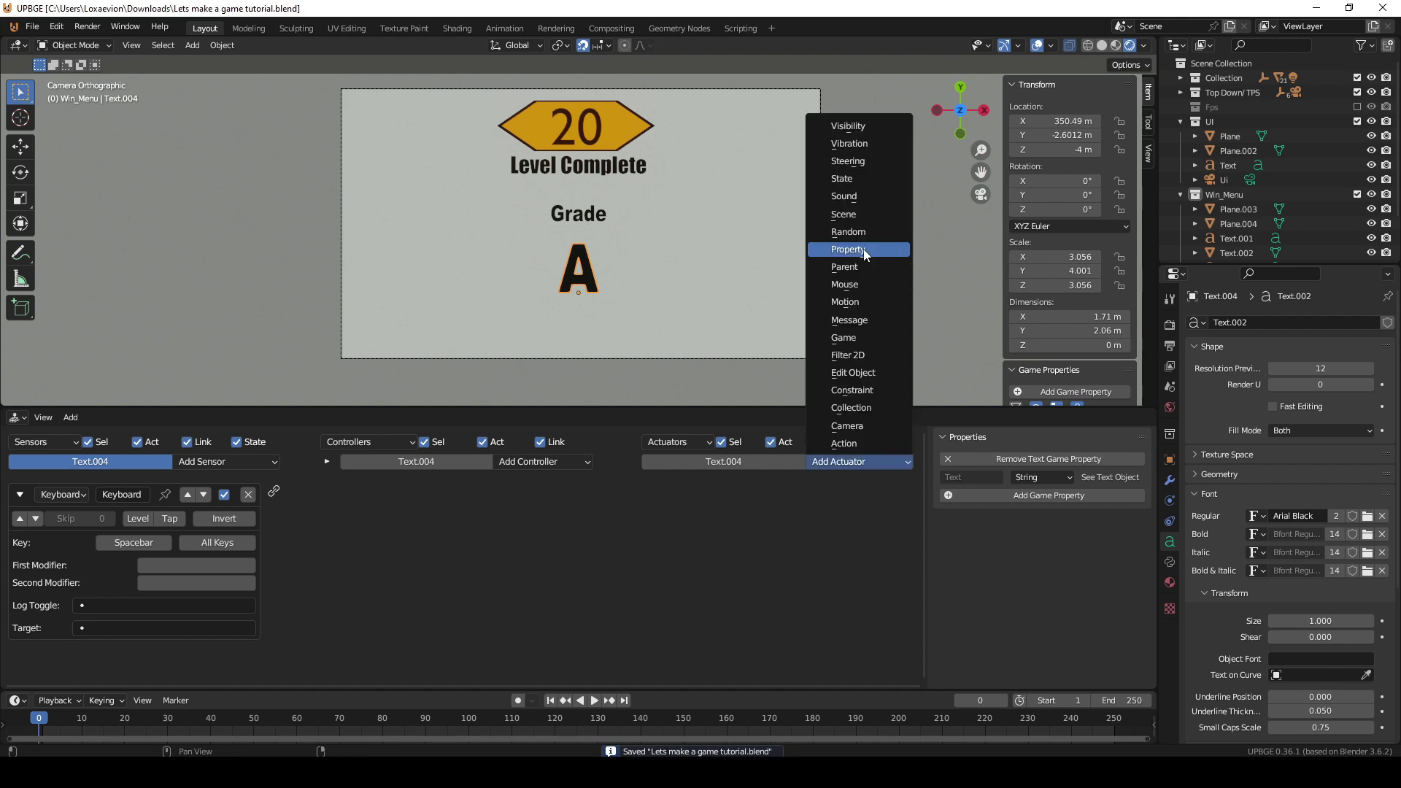
left_click(861, 247)
left_click(776, 518)
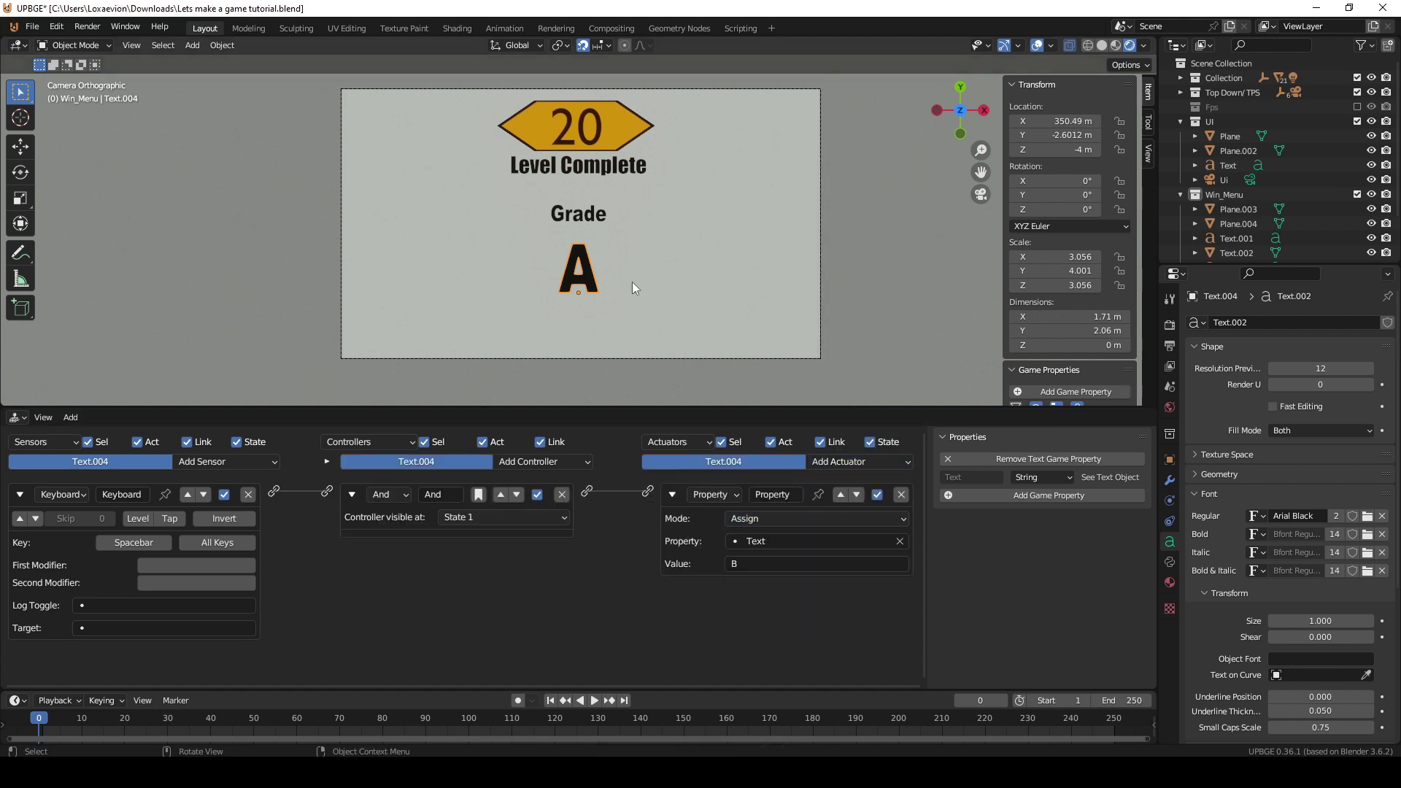
Test the game and wrap the actuator's B value in quotes as "B".
key("p")
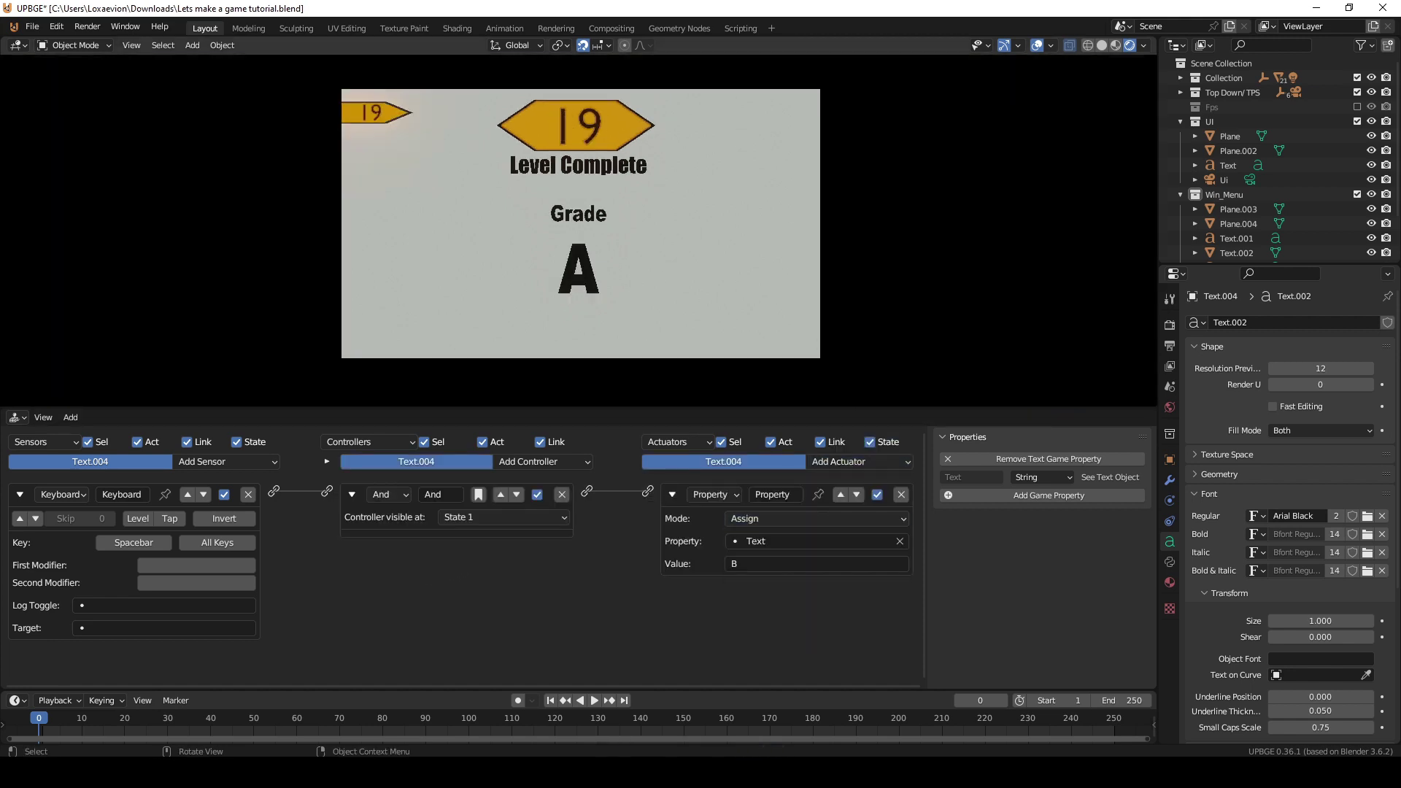
key("space")
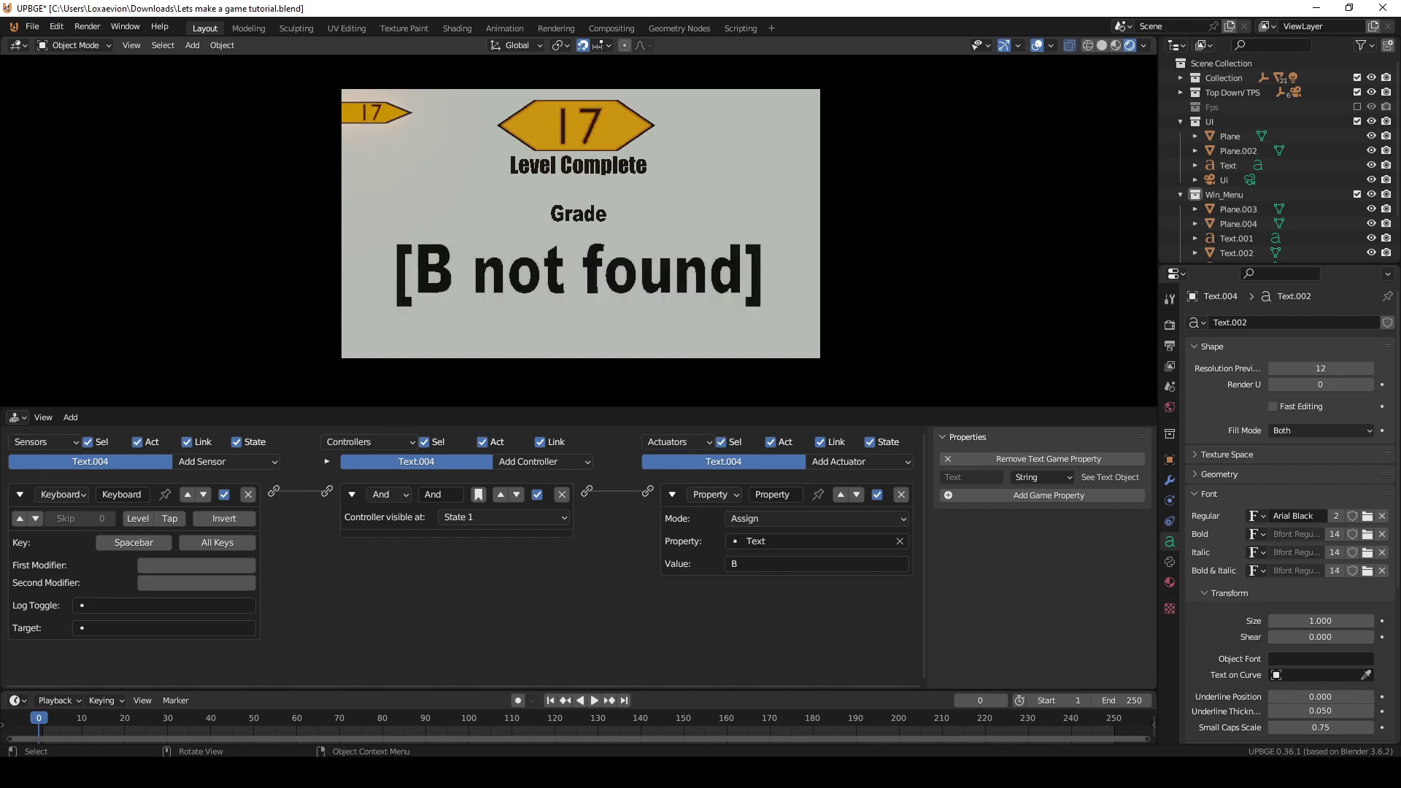
key("Escape")
left_click(752, 563)
type("\"")
left_click(730, 563)
type("\"")
key("Return")
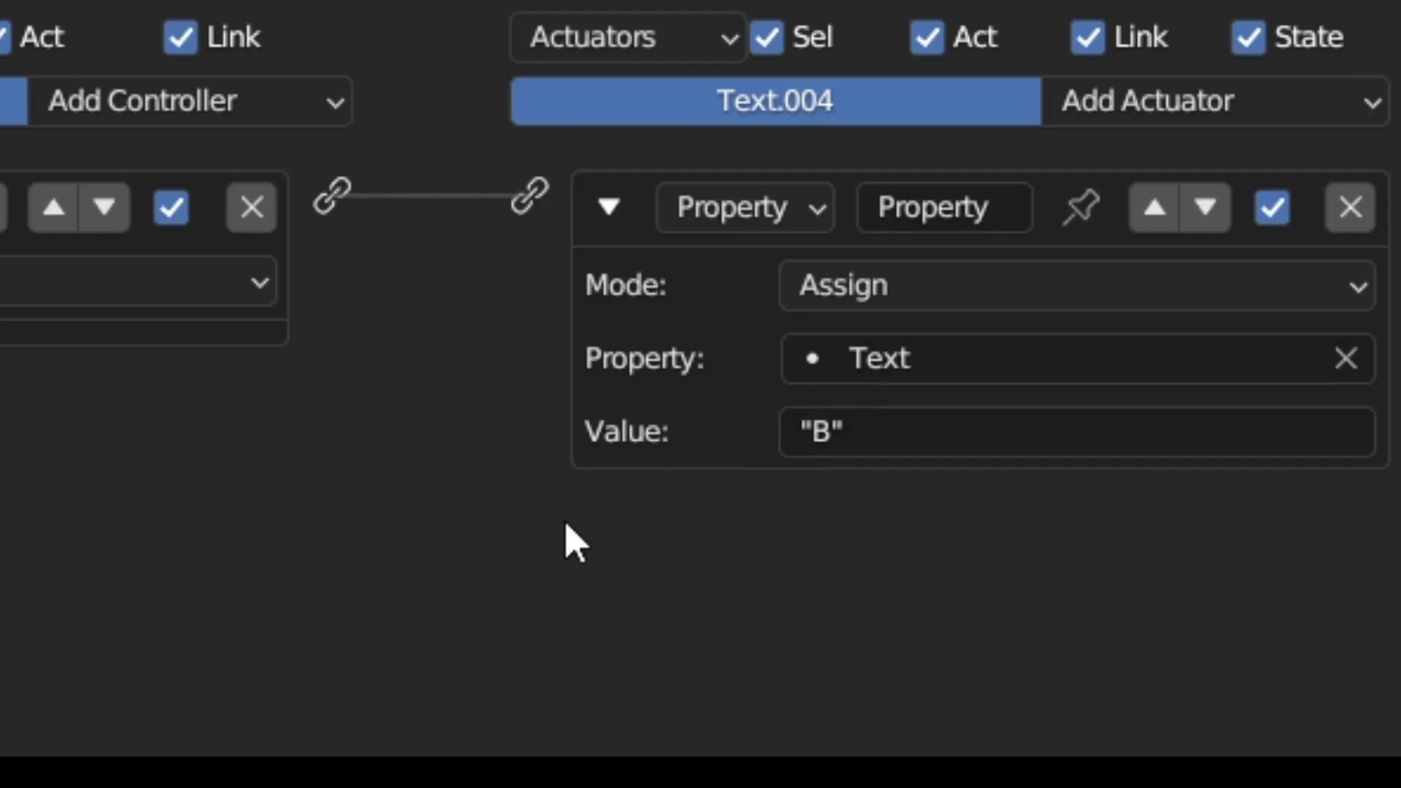
Set another actuator's value to "A" and remove the Keyboard test sensor.
key("p")
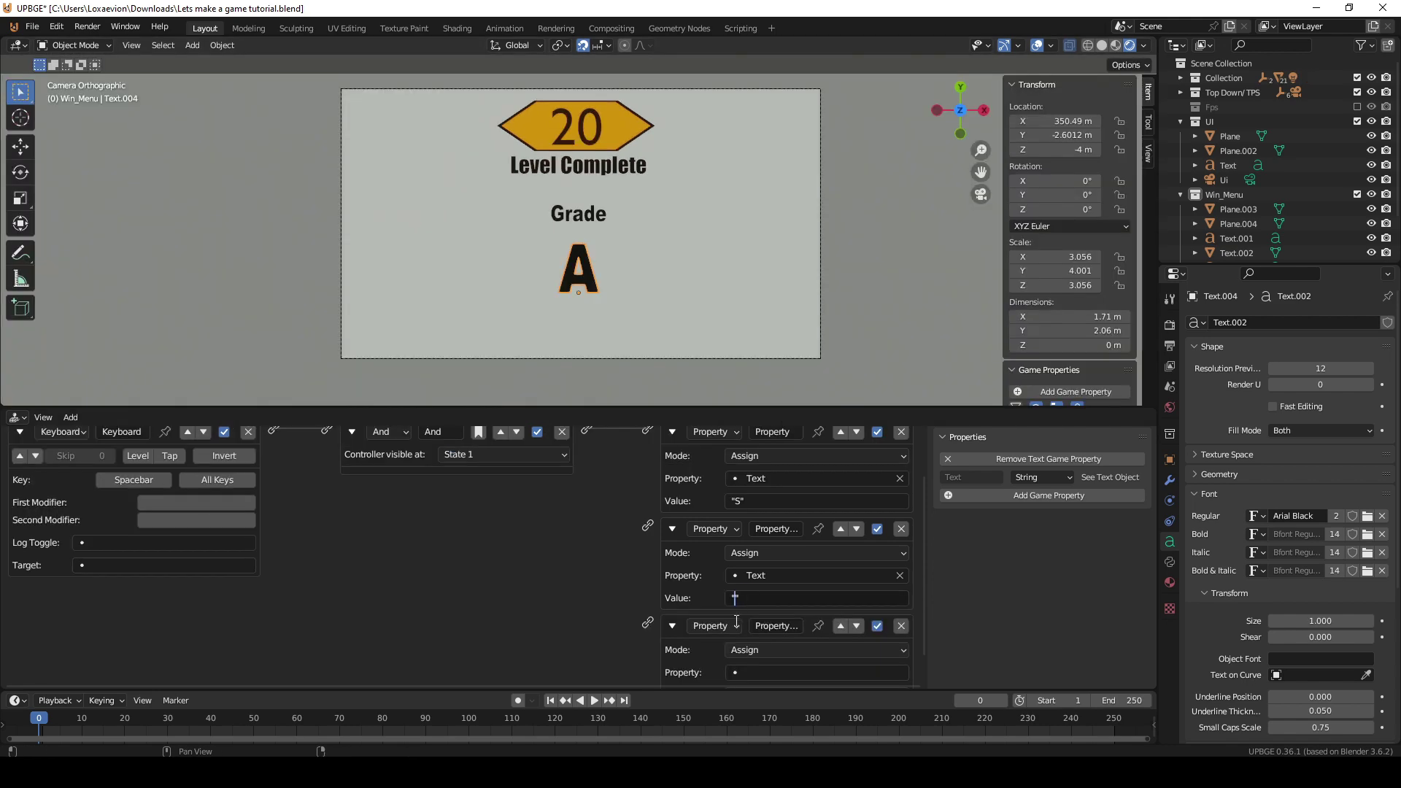
type("\"A\"")
key("Return")
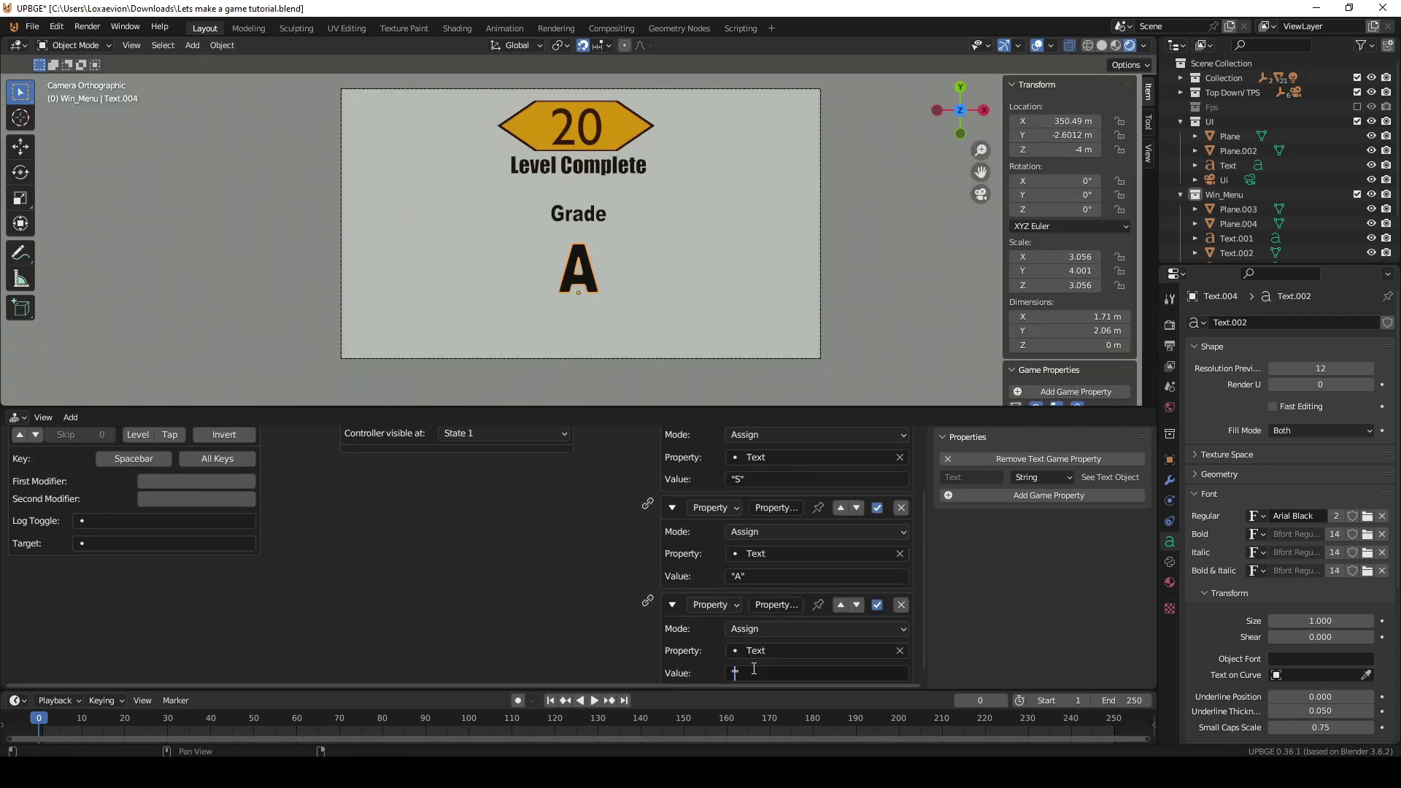
key("Home")
left_click(269, 476)
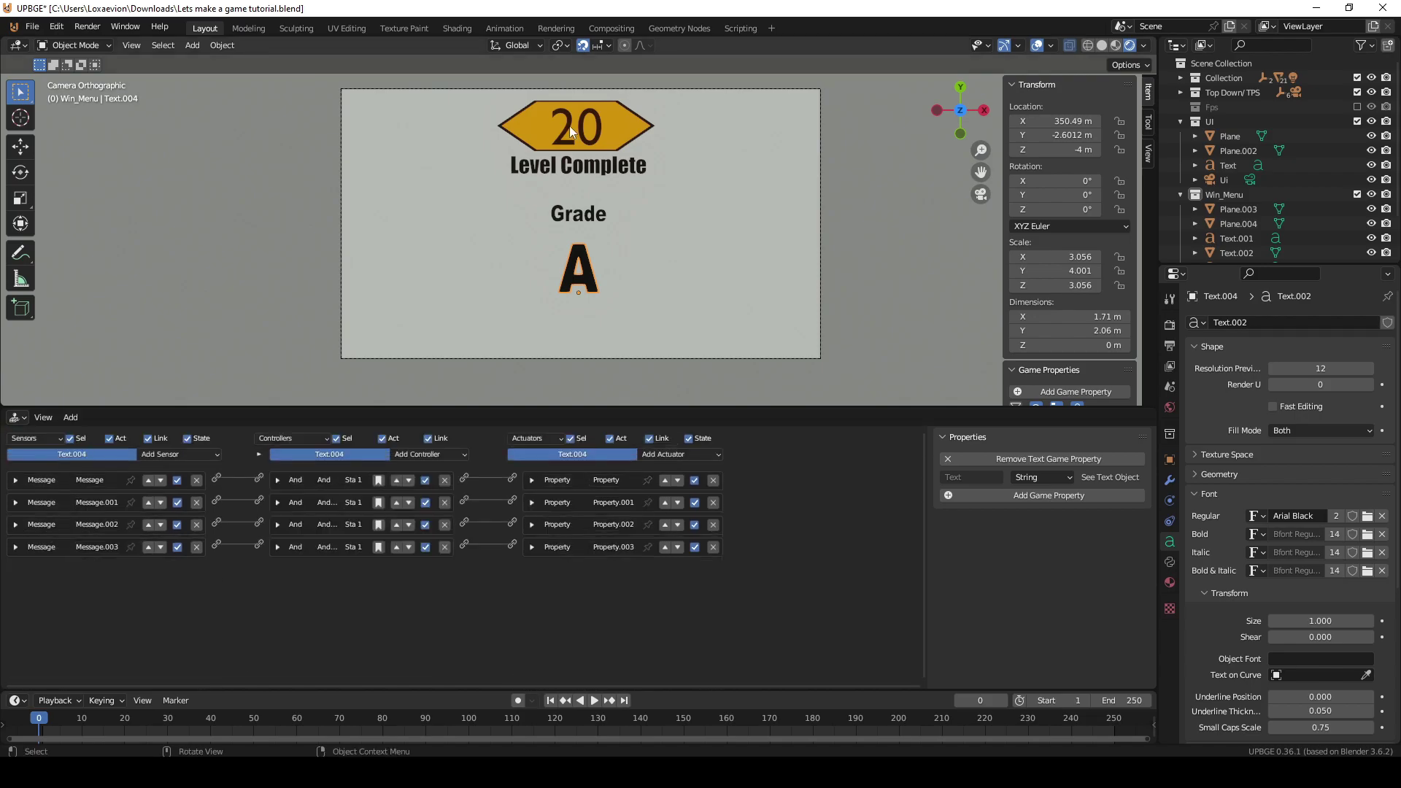
On the copied timer text, switch logic state and add an Interval Property sensor for 8–10.
left_click(569, 126)
left_click(326, 461)
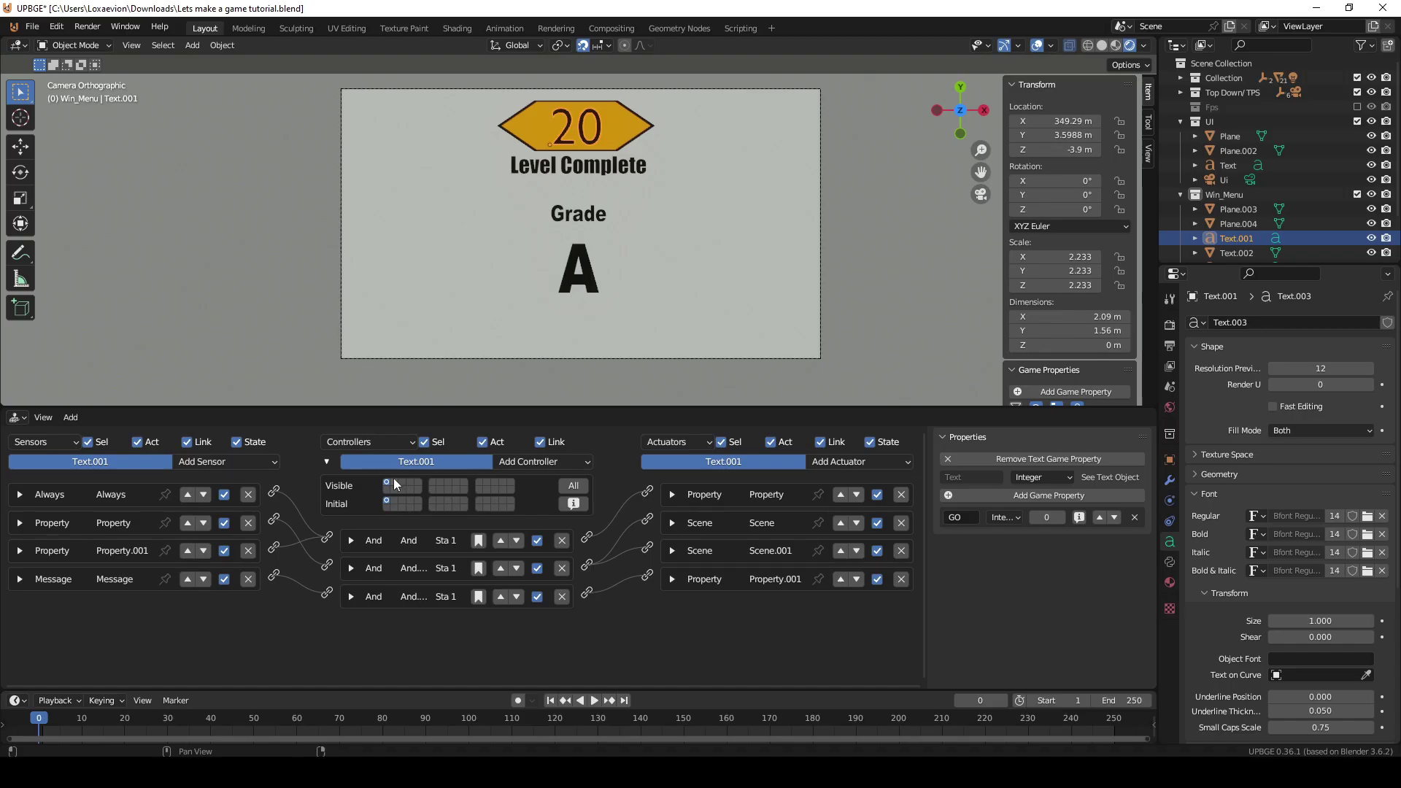
left_click(394, 485)
left_click(167, 542)
left_click(159, 589)
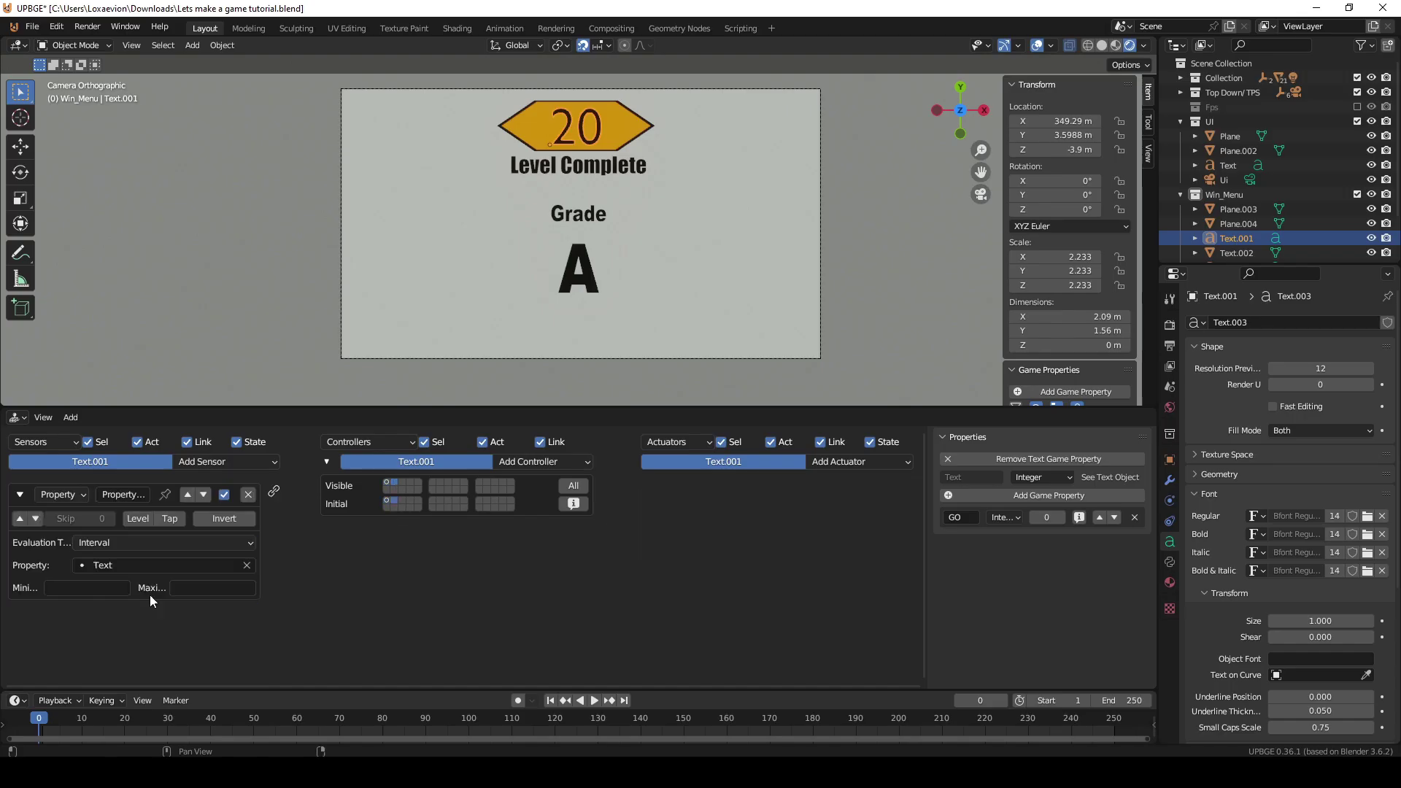
left_click(77, 592)
type("8")
type("10")
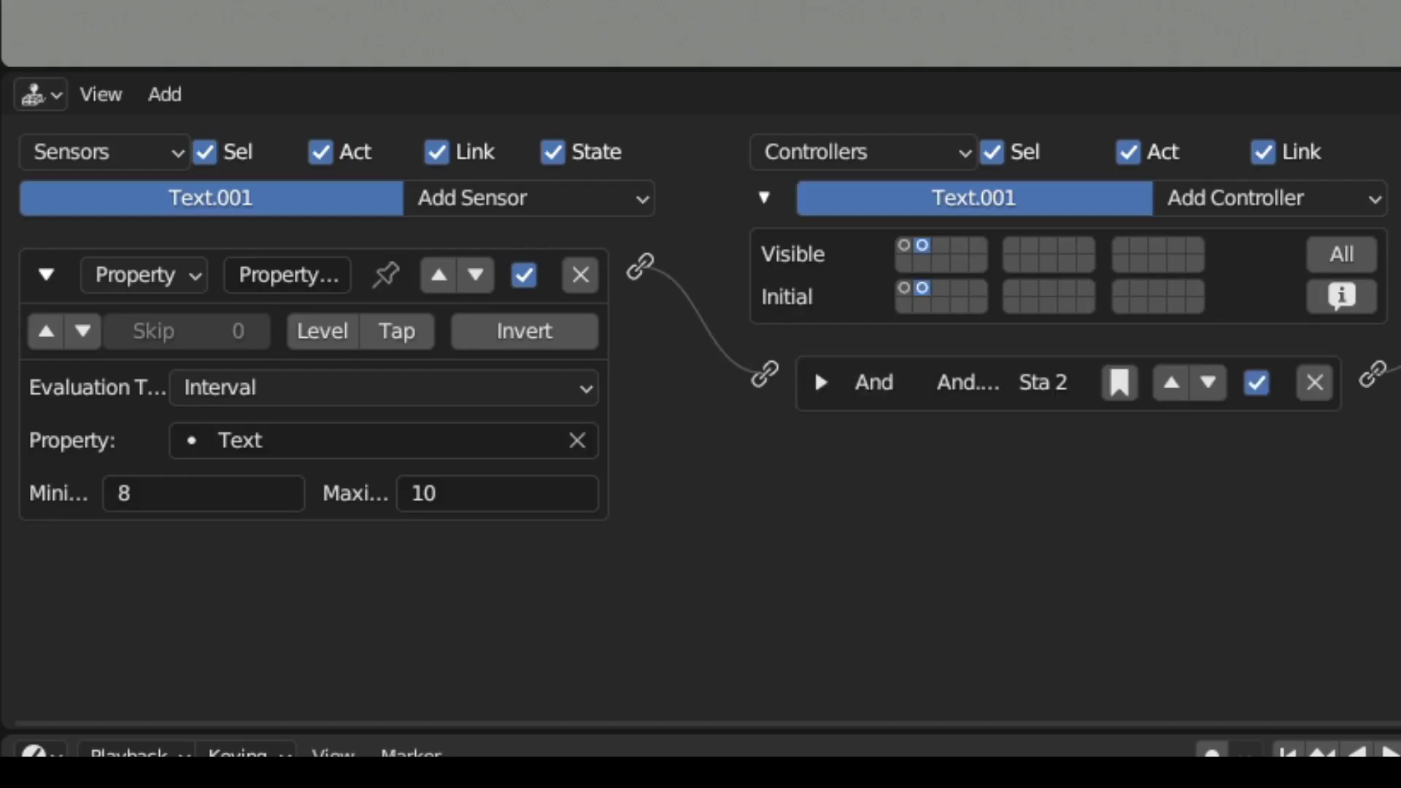
Add a second Interval sensor on Text for 5–7, enable state 1 at start, and playtest.
left_click(226, 461)
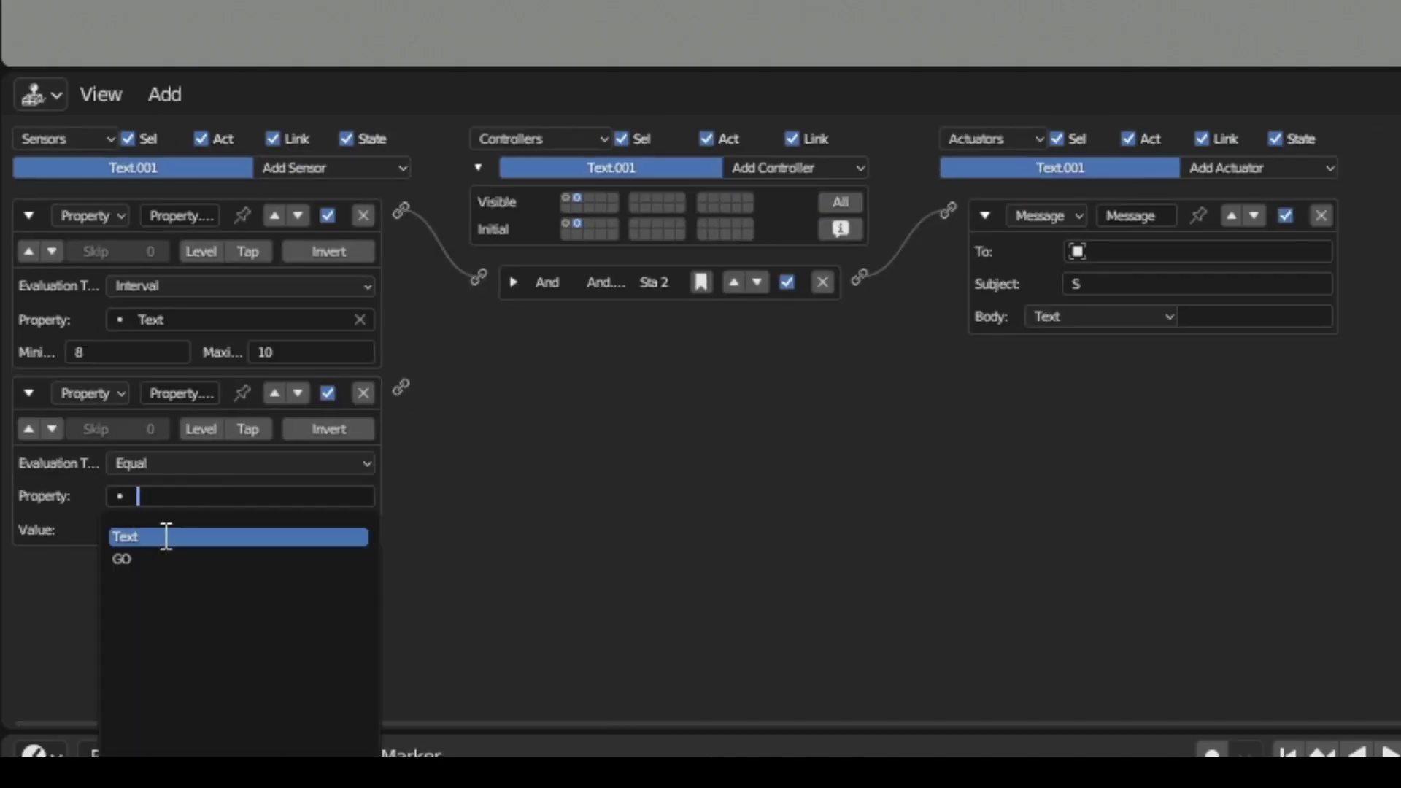
left_click(166, 536)
left_click(240, 464)
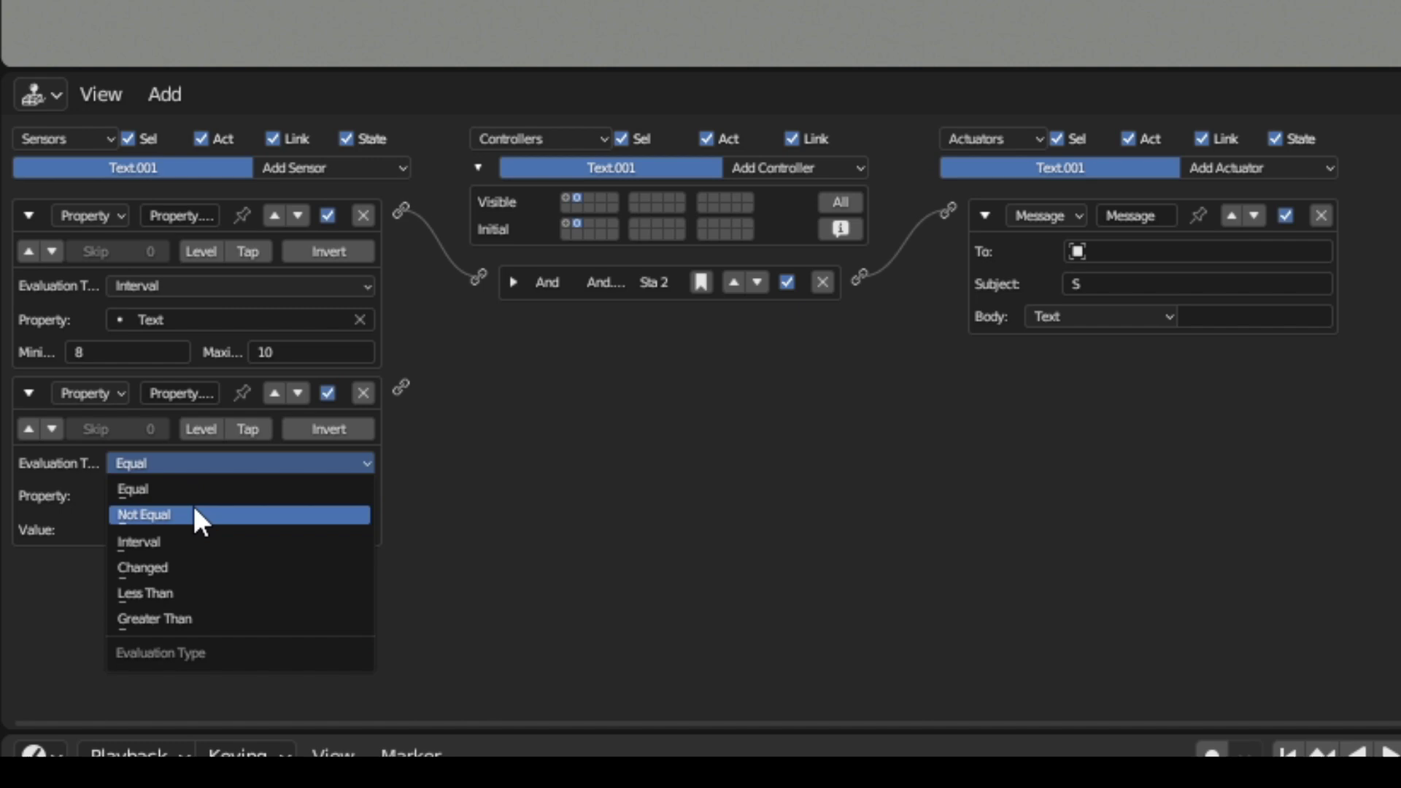
left_click(146, 538)
left_click(126, 532)
type("7")
left_click(1276, 169)
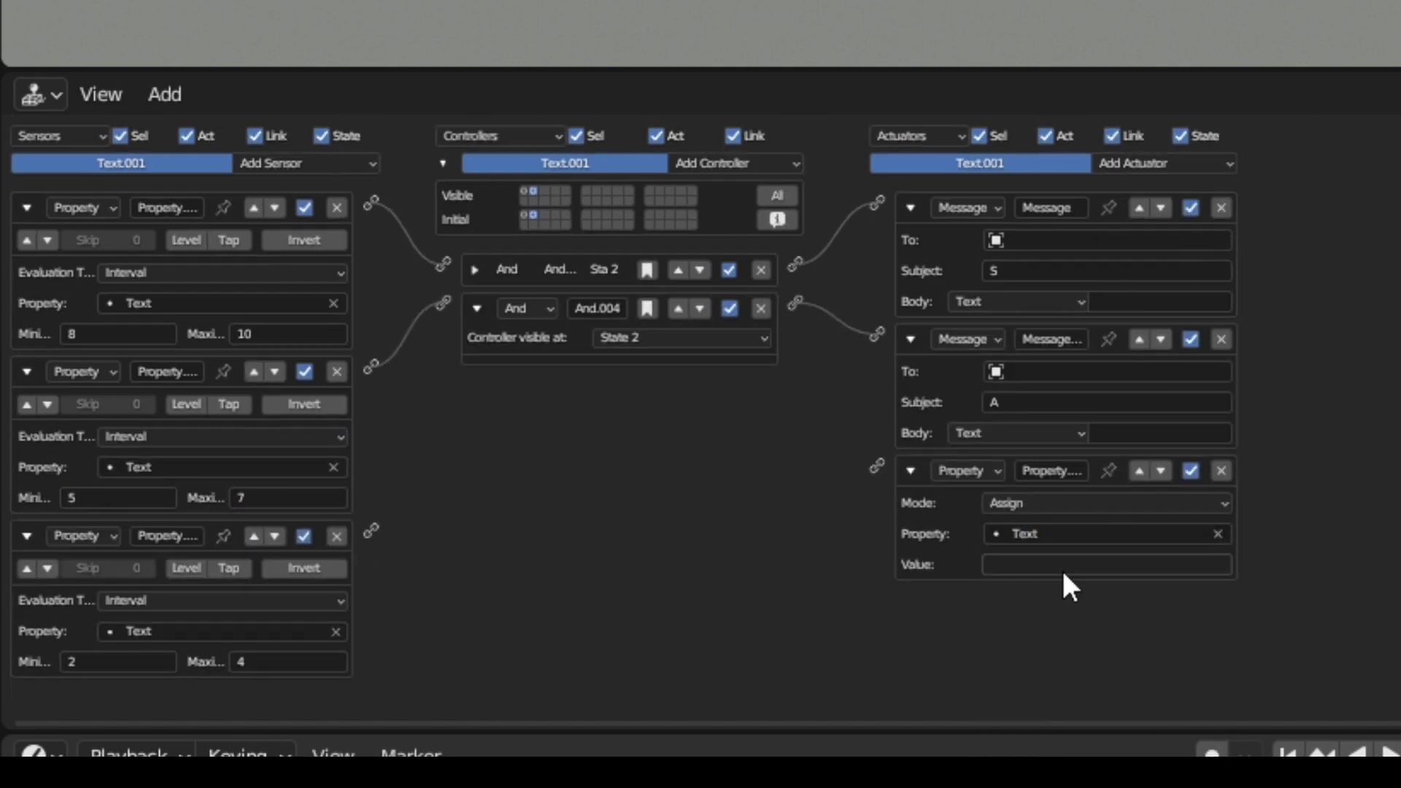
key("ctrl+z")
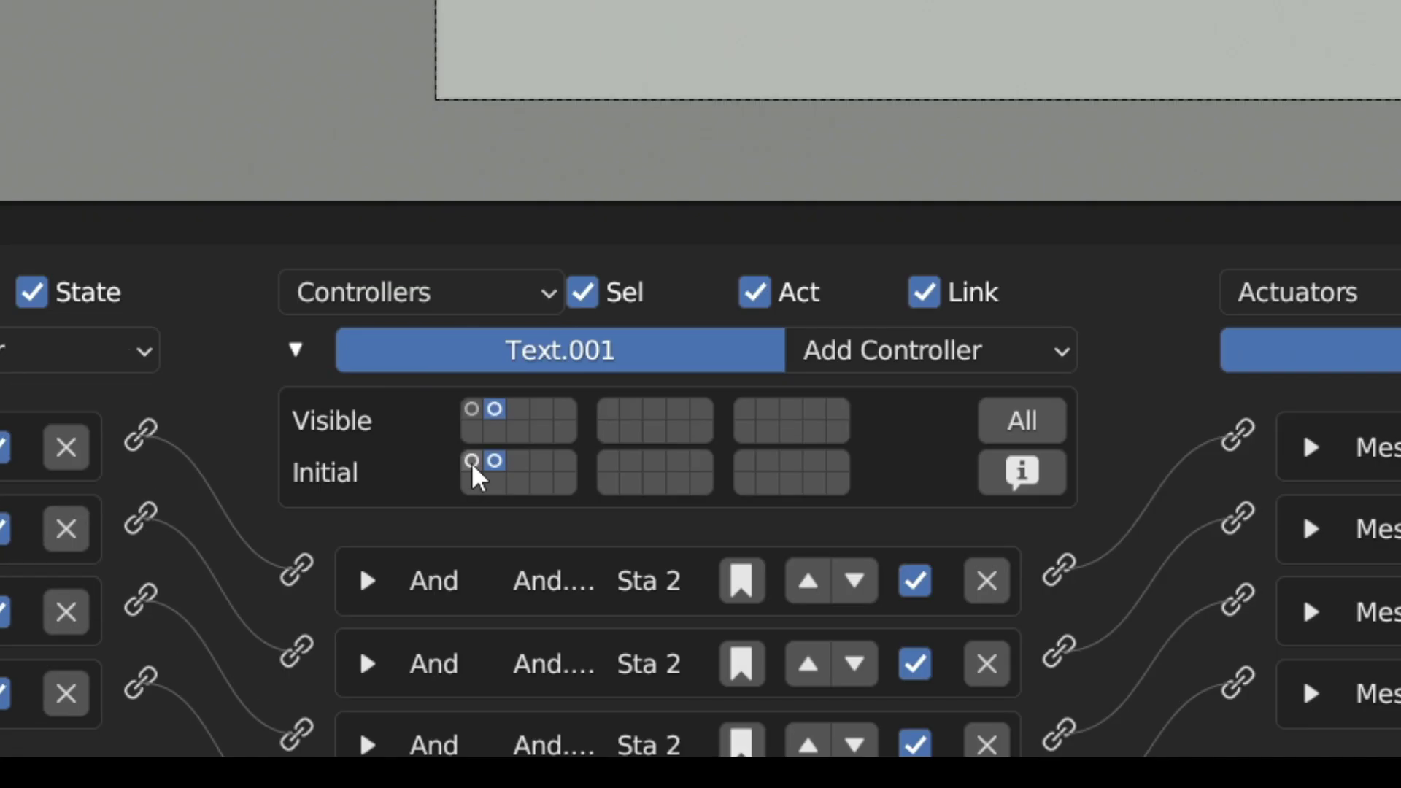
left_click(472, 462)
key("p")
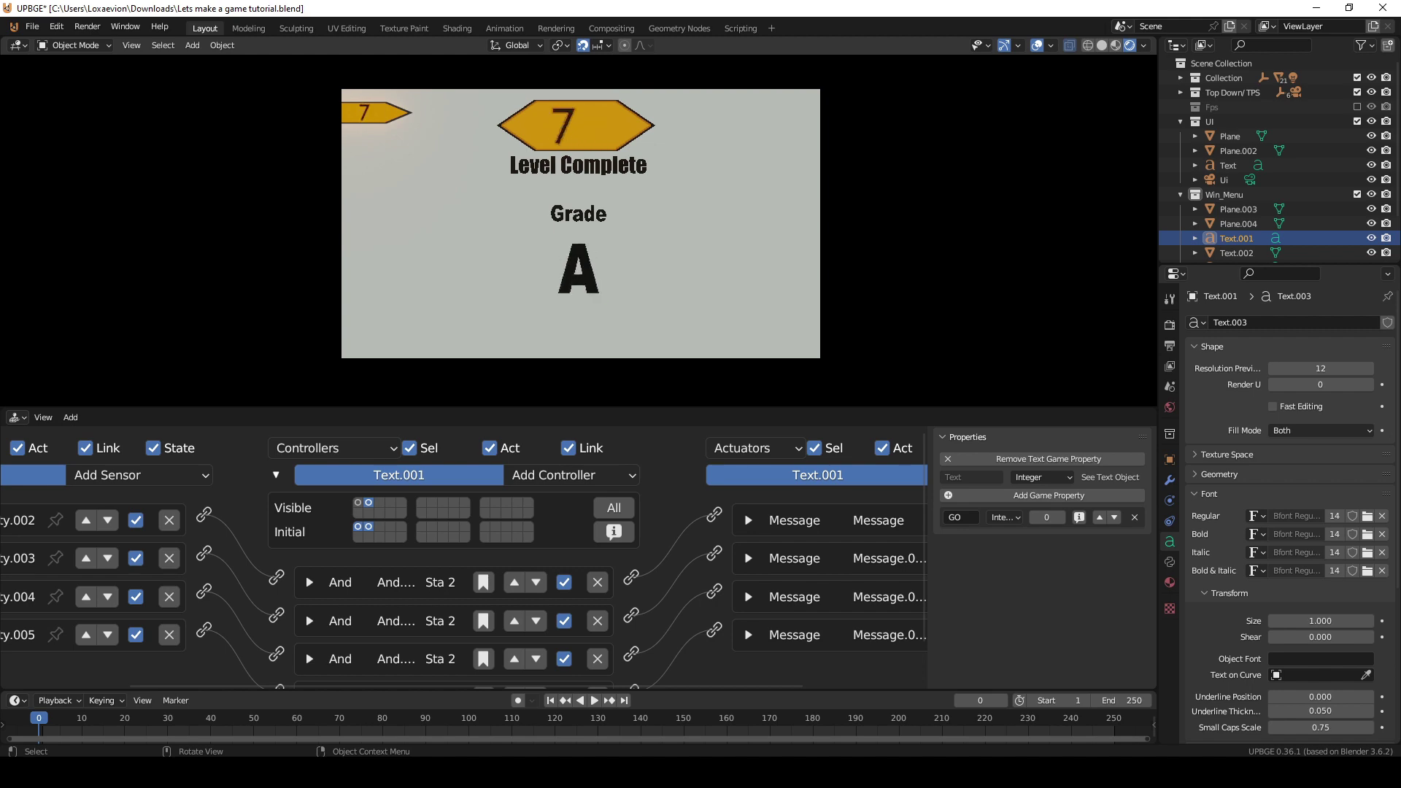
Duplicate the win screen objects and place the copy to the right of the original.
key("Escape")
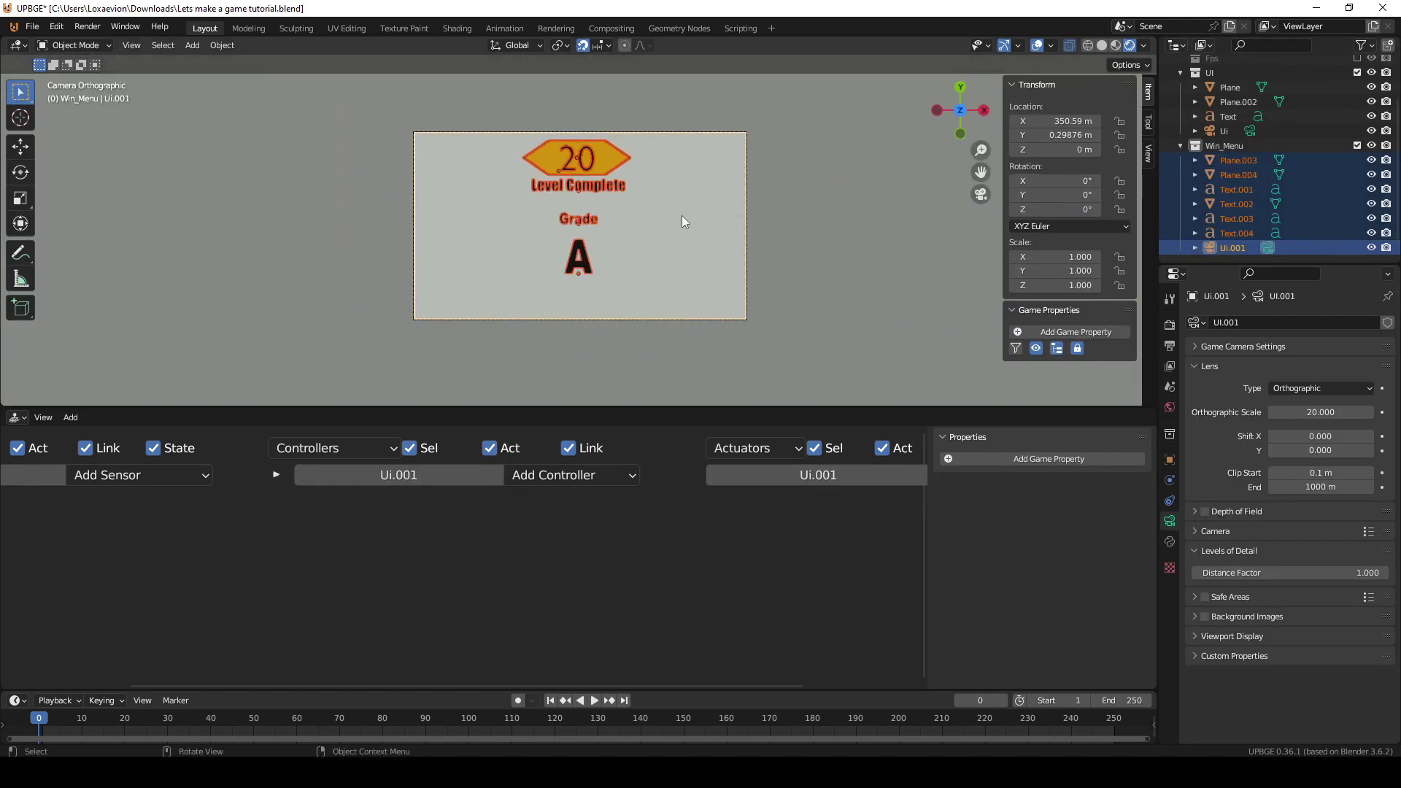
key("KP_7")
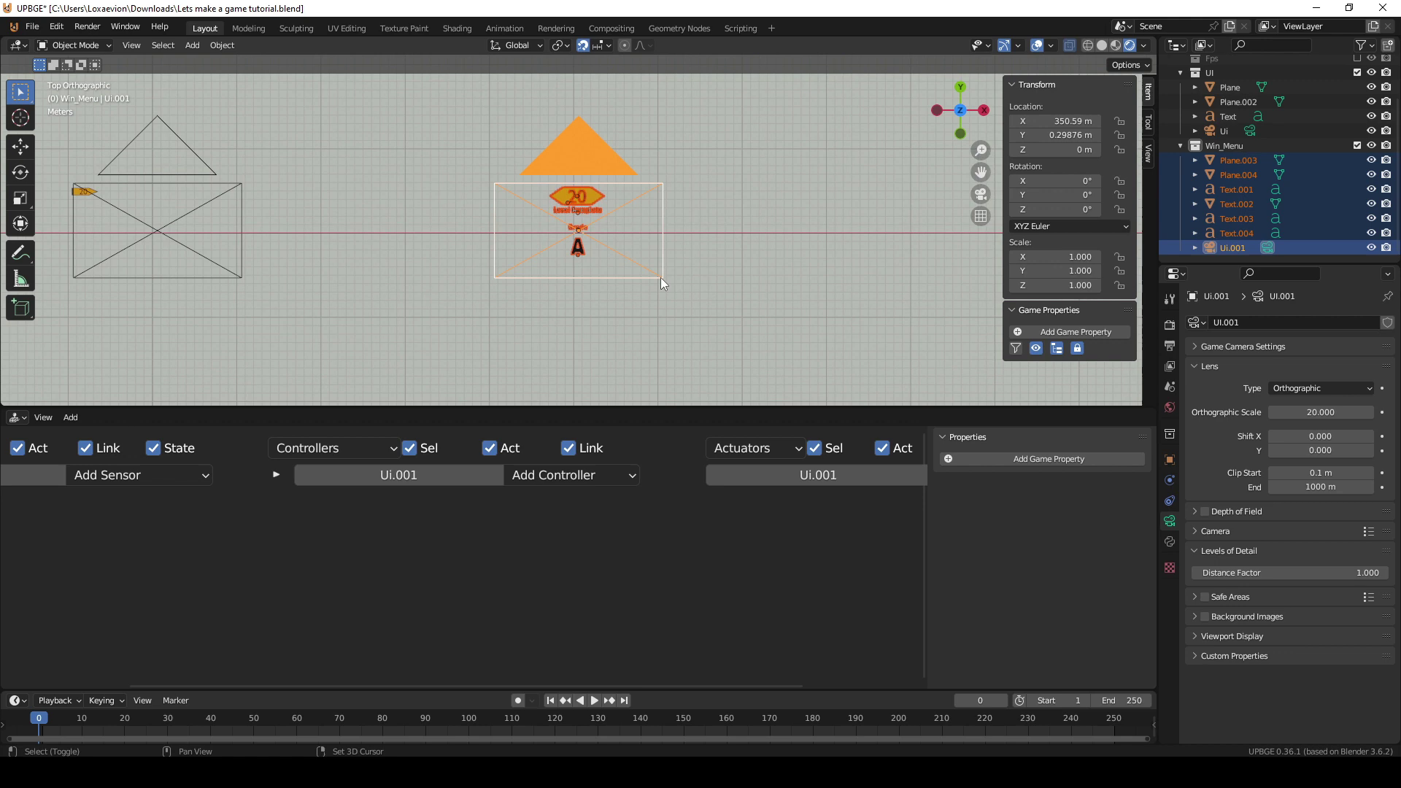
middle_click_drag(659, 277, 526, 278, "shift")
key("shift+d")
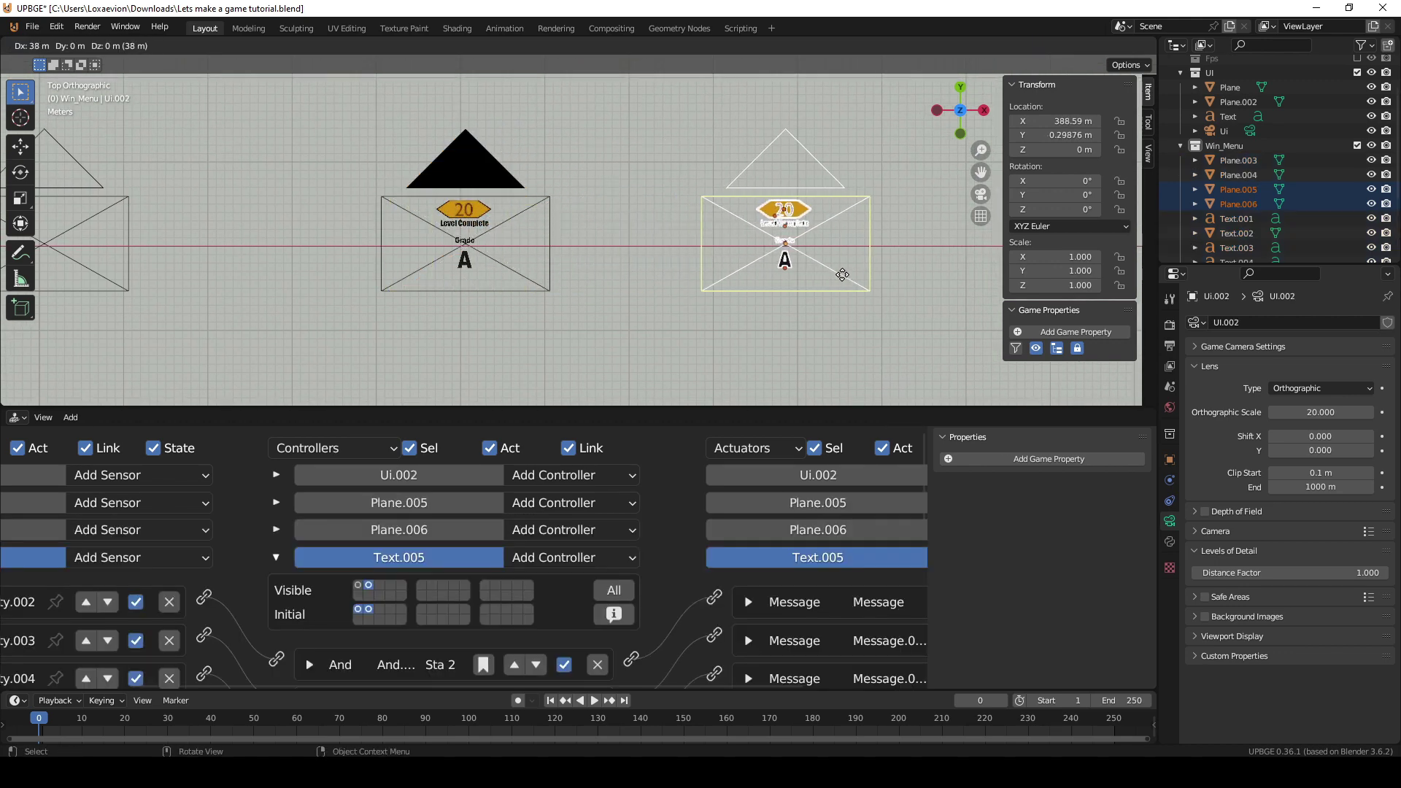
left_click(838, 272)
key("KP_0")
Move the copied objects into a new Game_Over collection and view them through the camera.
key("m")
left_click(625, 167)
type("Game_Ov")
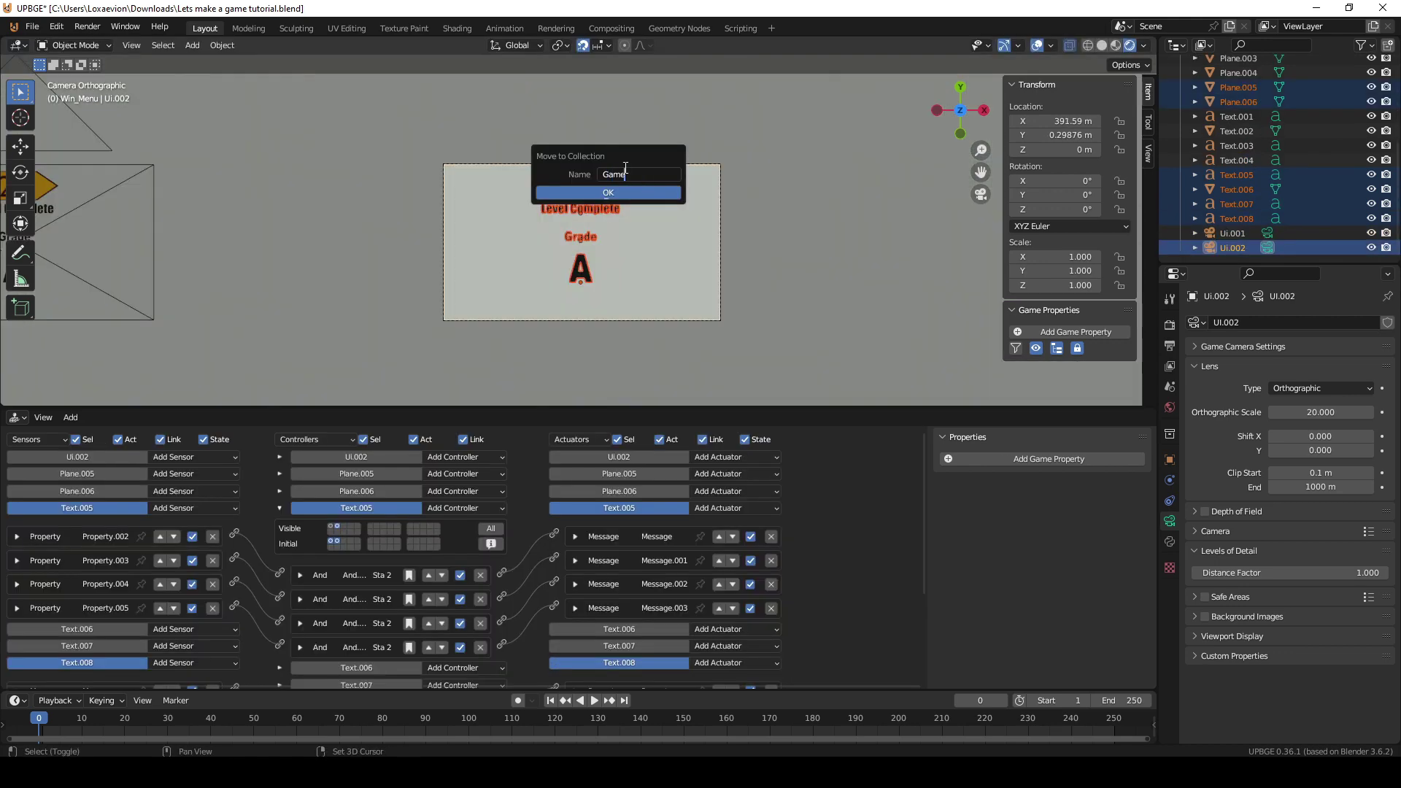
type("er")
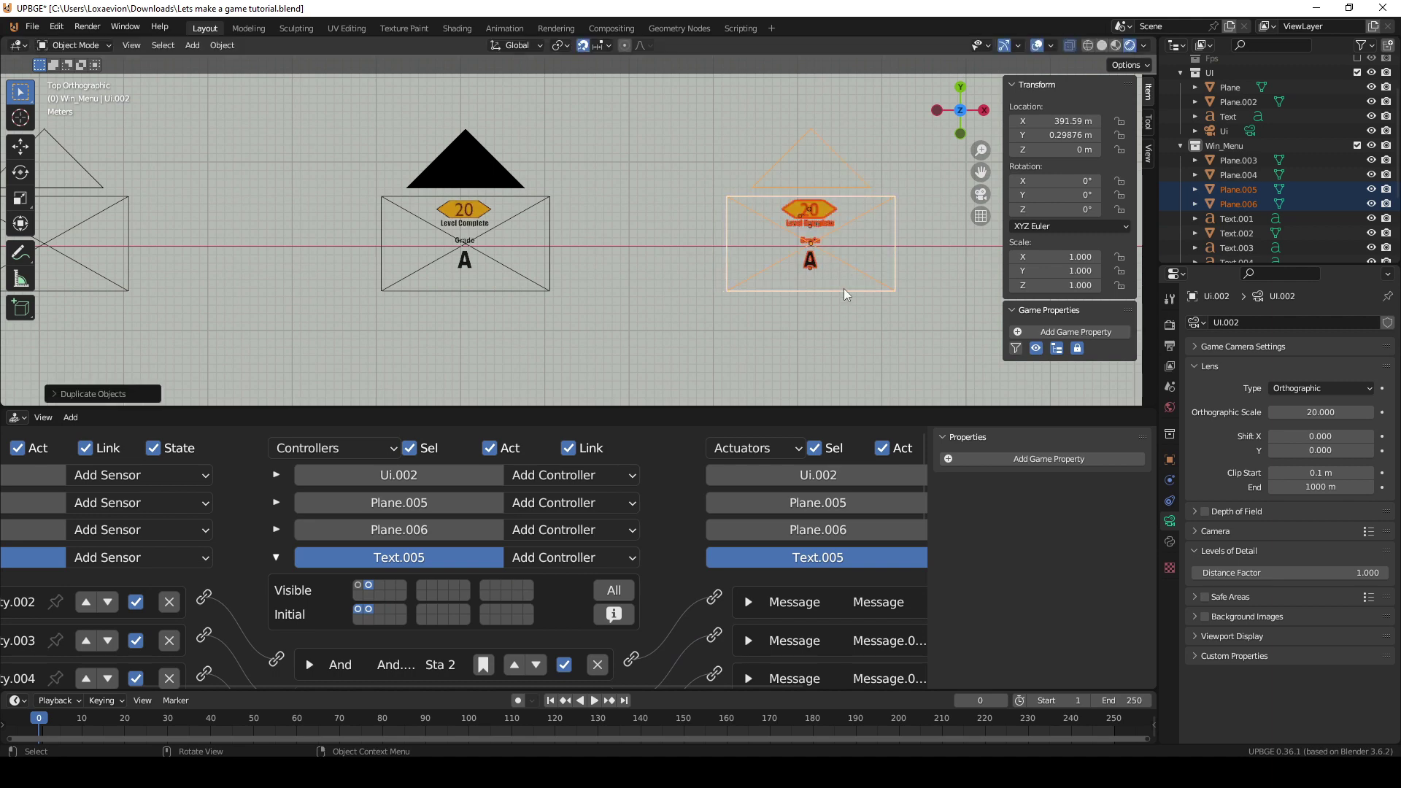
key("KP_0")
scroll(637, 266, "up", 2)
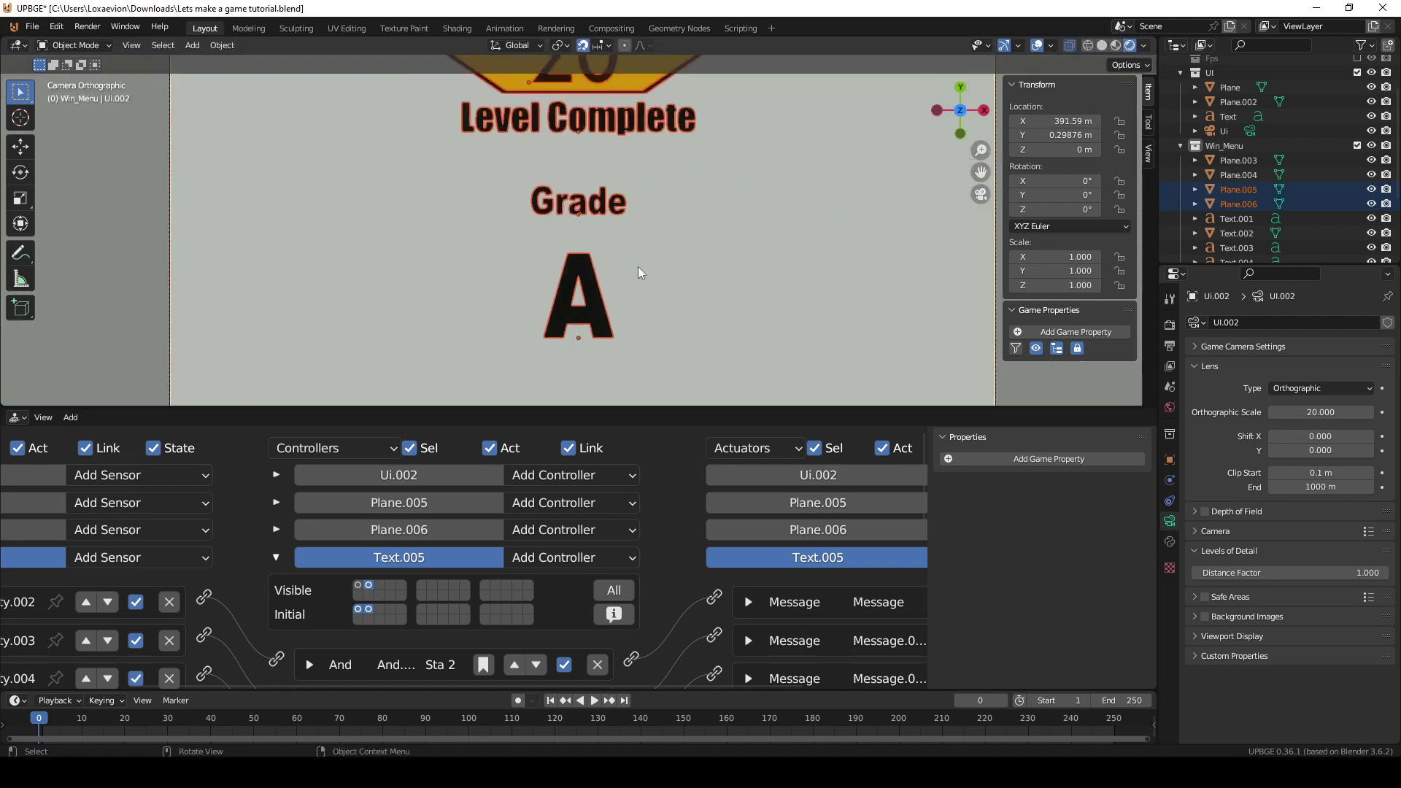
scroll(650, 254, "down", 2)
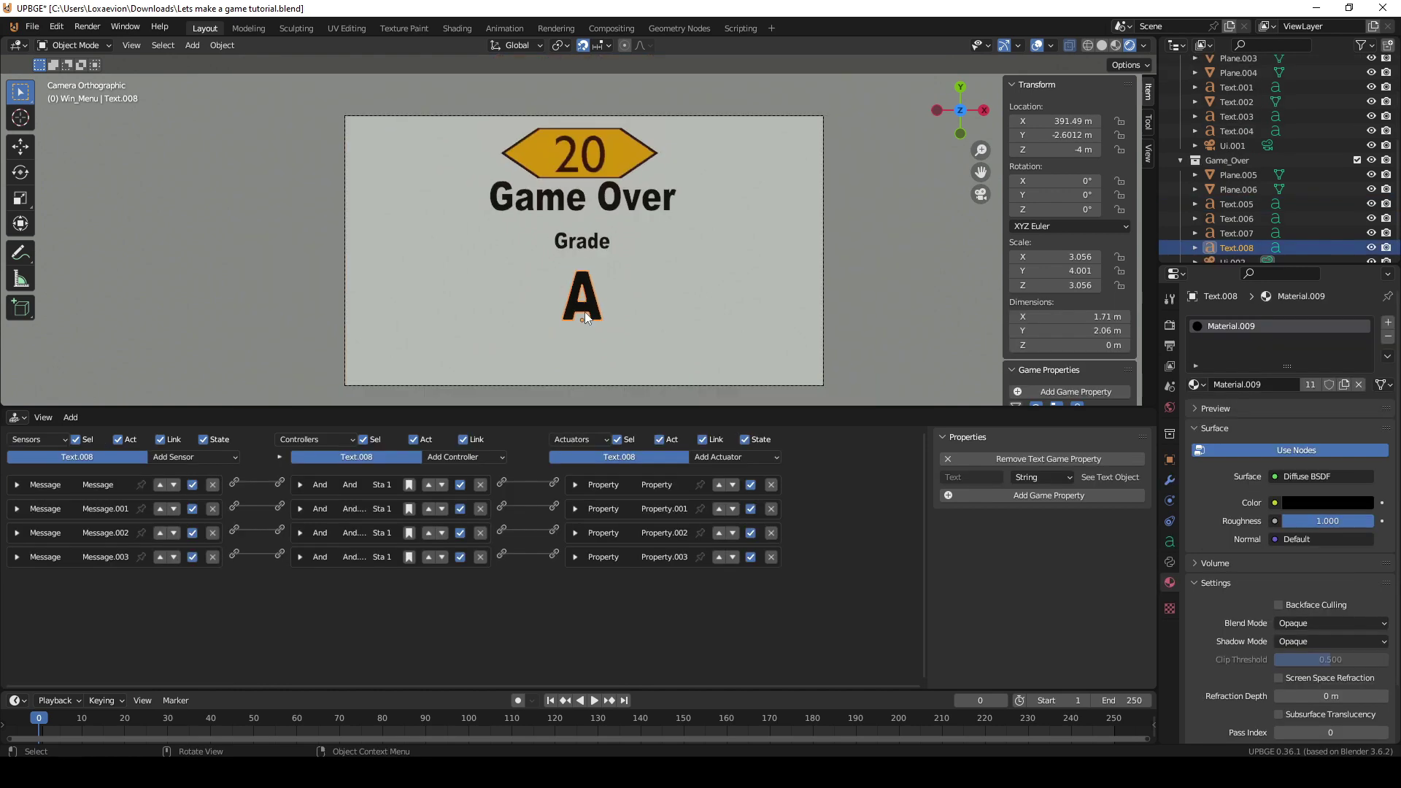
Delete the copied actuators, controllers and sensors from the grade letter text.
left_click(584, 313)
left_click(771, 485)
left_click(771, 484)
left_click(771, 485)
left_click(772, 485)
left_click(480, 485)
left_click(480, 485)
left_click(480, 485)
left_click(480, 484)
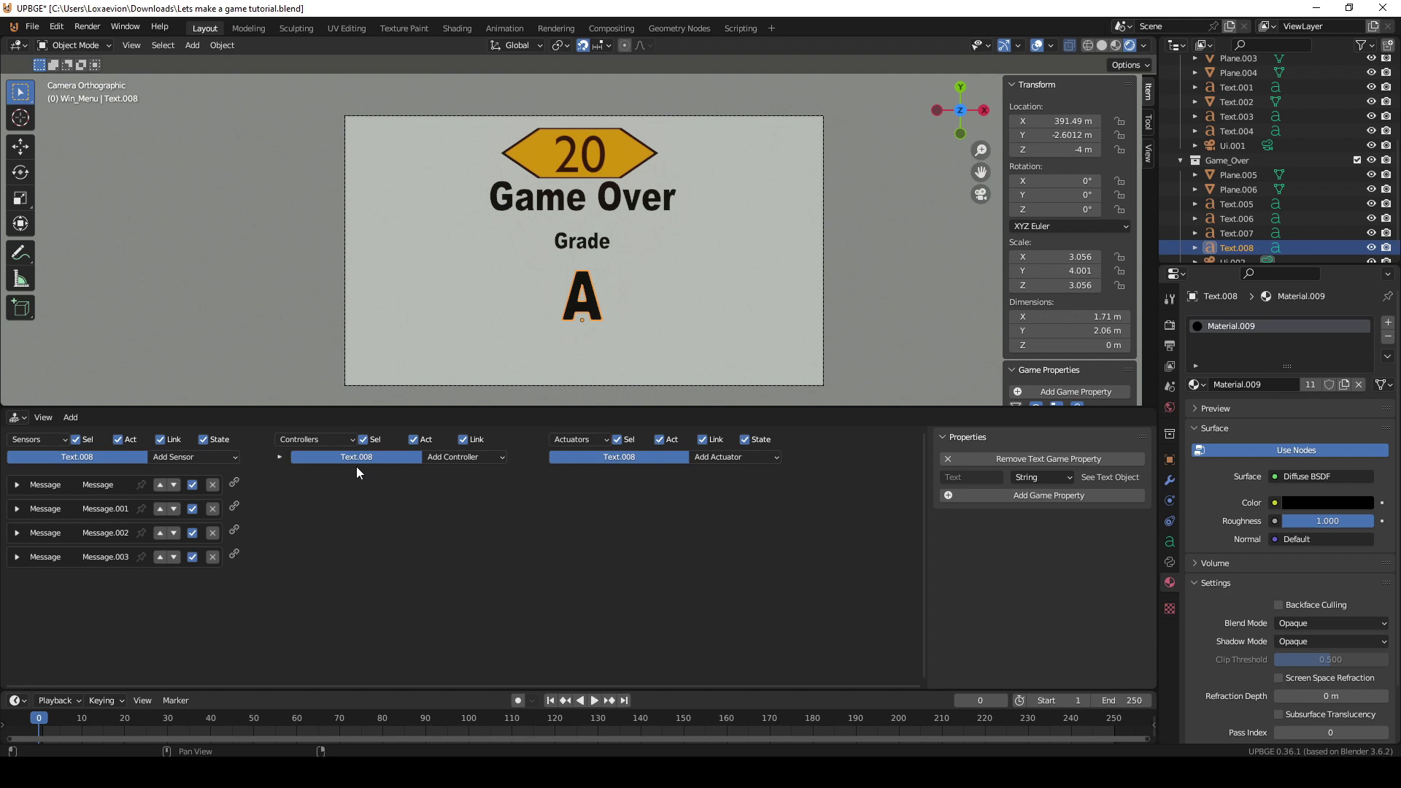
left_click(213, 484)
left_click(212, 485)
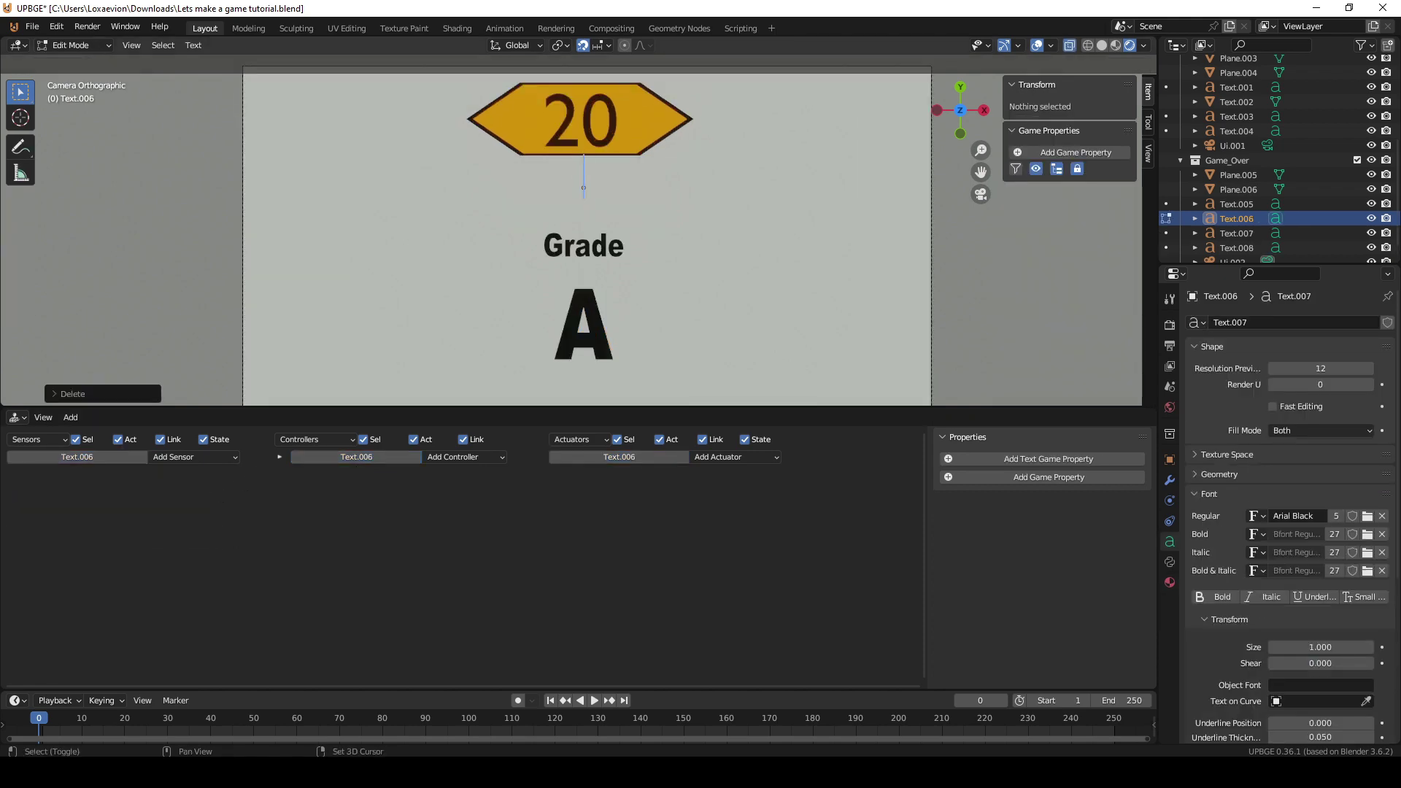
Change the caption to 'Game Over' and enable the second Collection actuator.
type("Game Over")
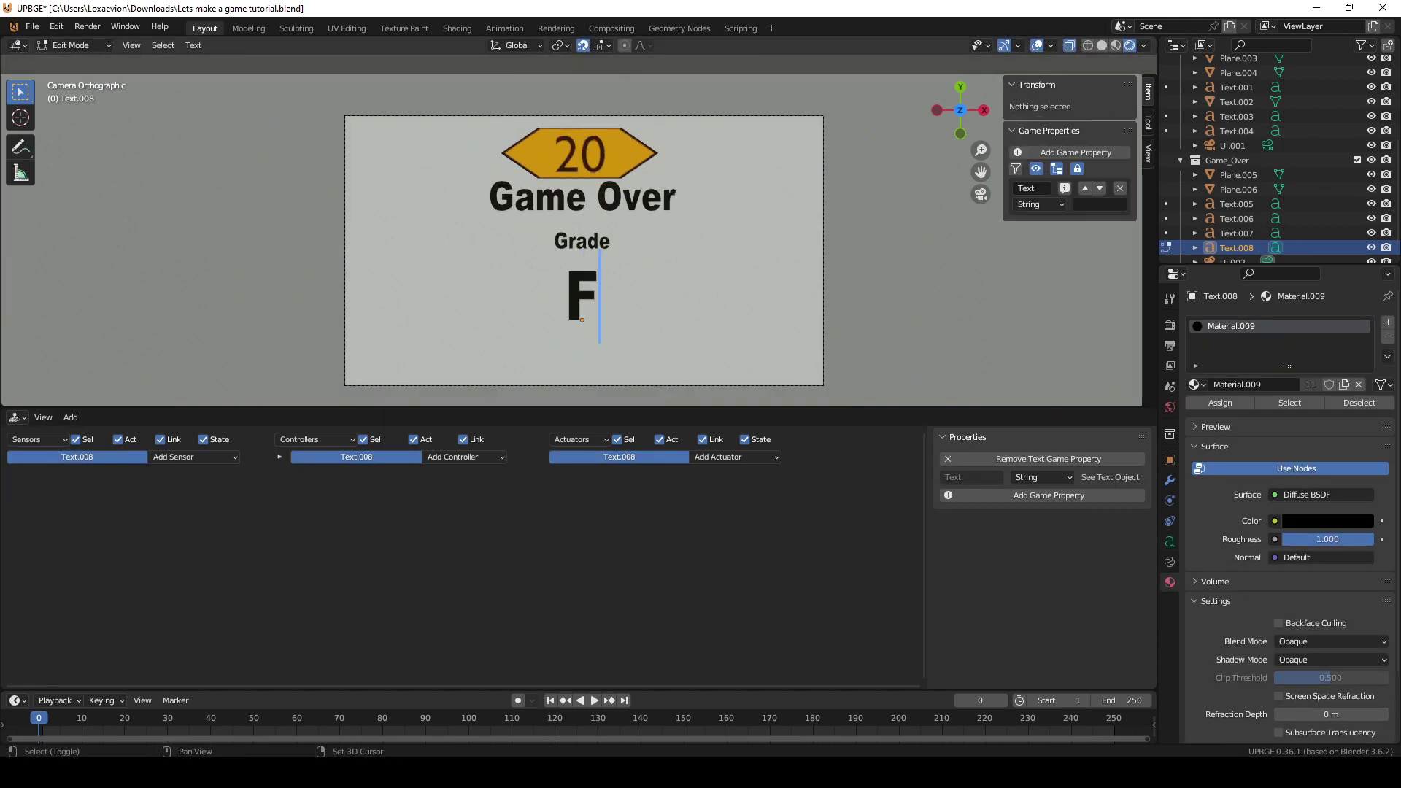
key("Tab")
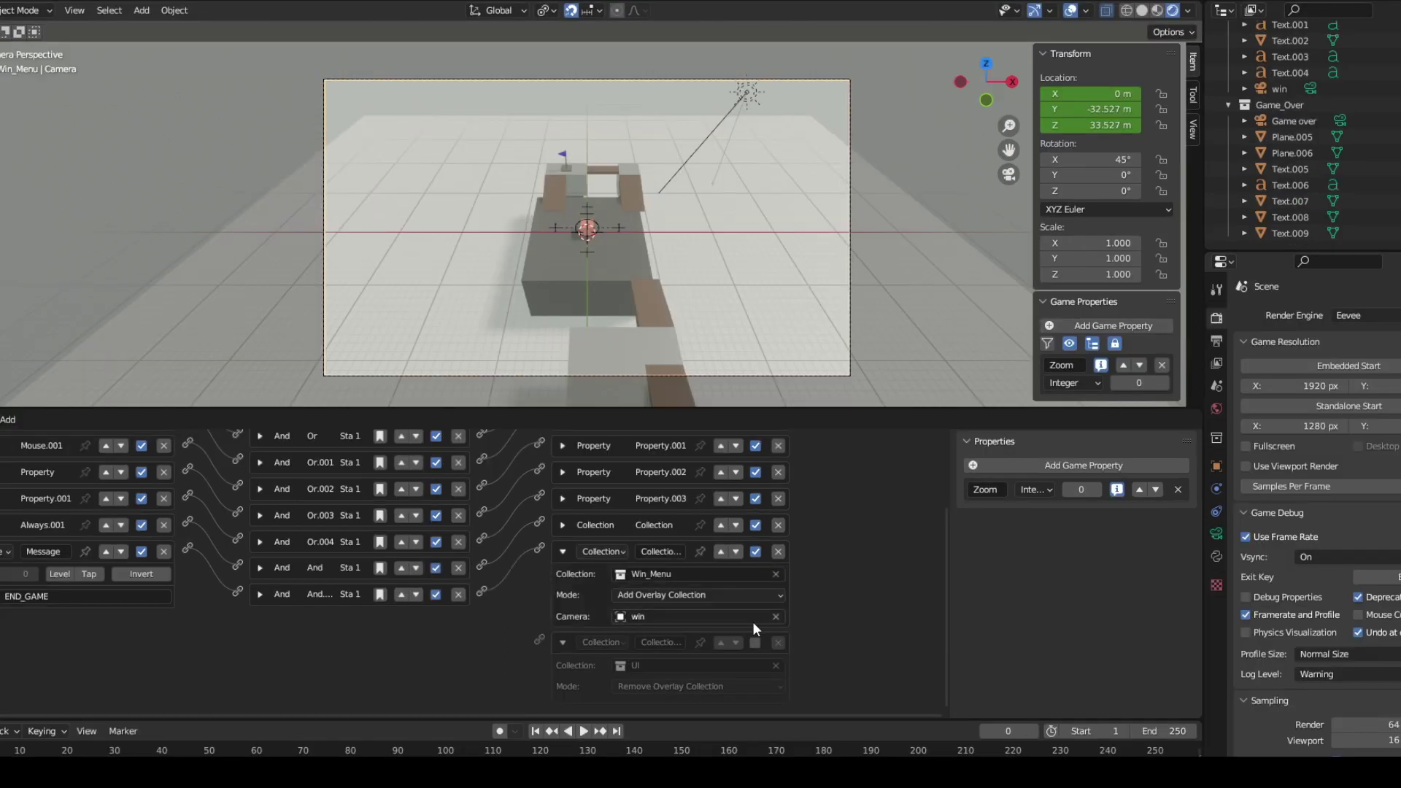
left_click(755, 643)
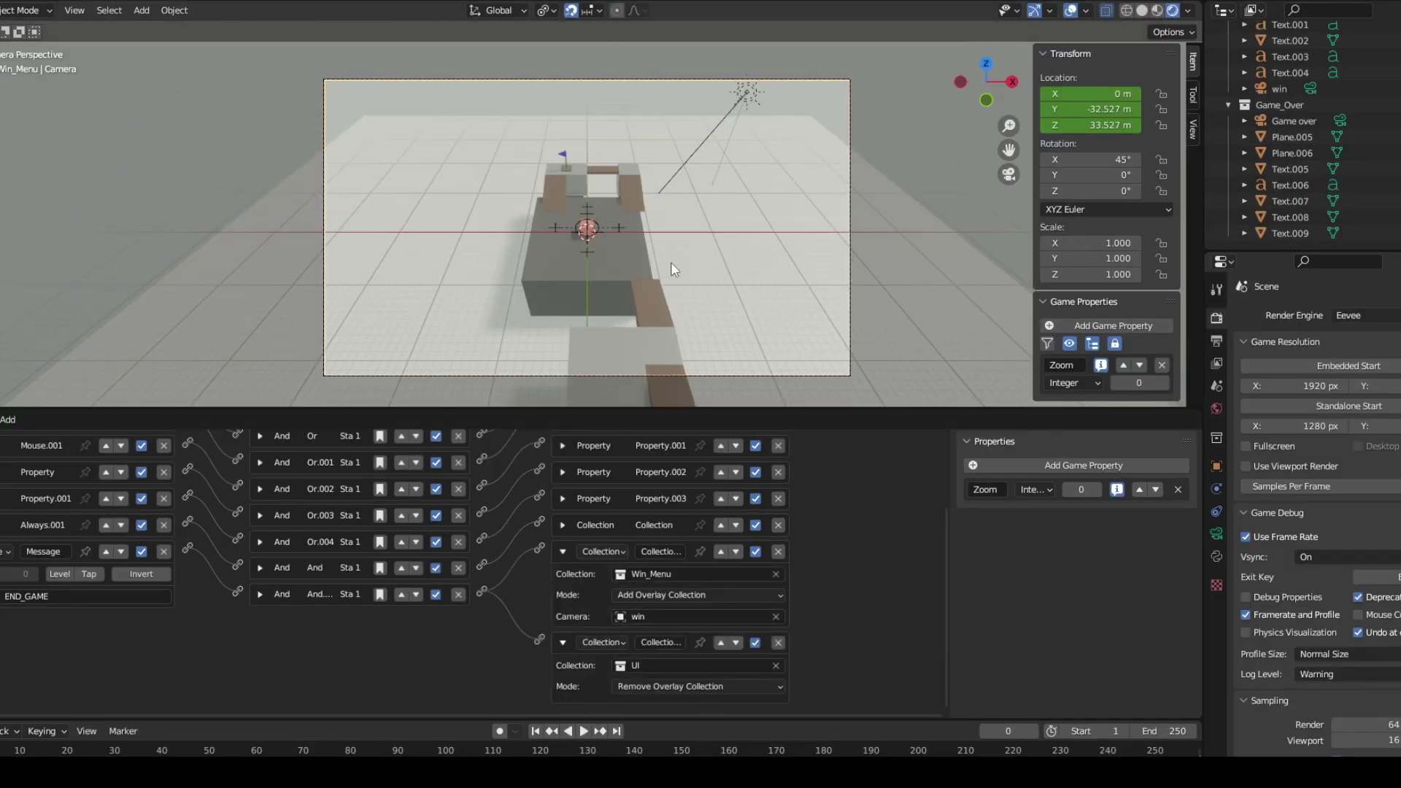
Run the game and capture the flag to reach the grade A win screen.
key("p")
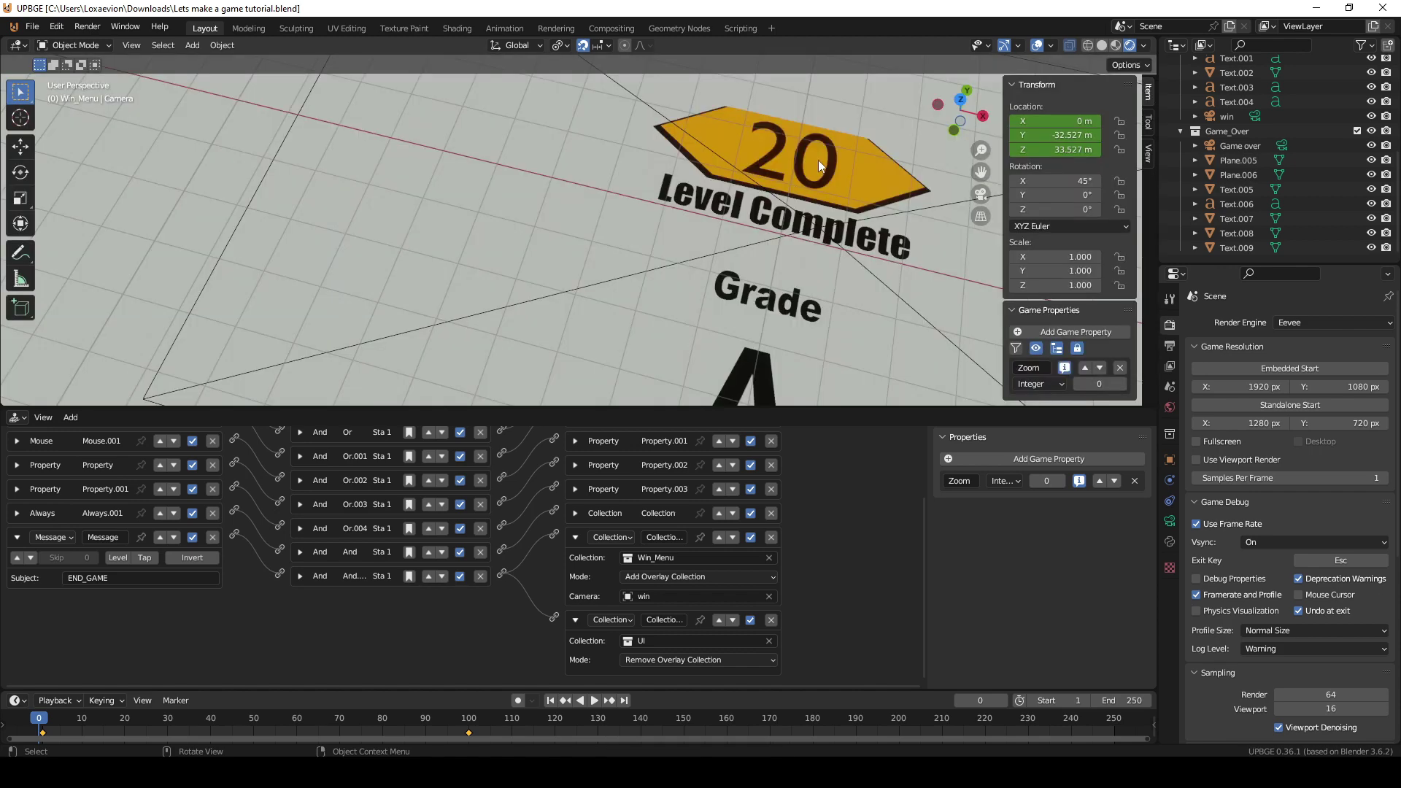
Give the 20 timer text a Property sensor and a Message actuator.
key("Escape")
left_click(798, 150)
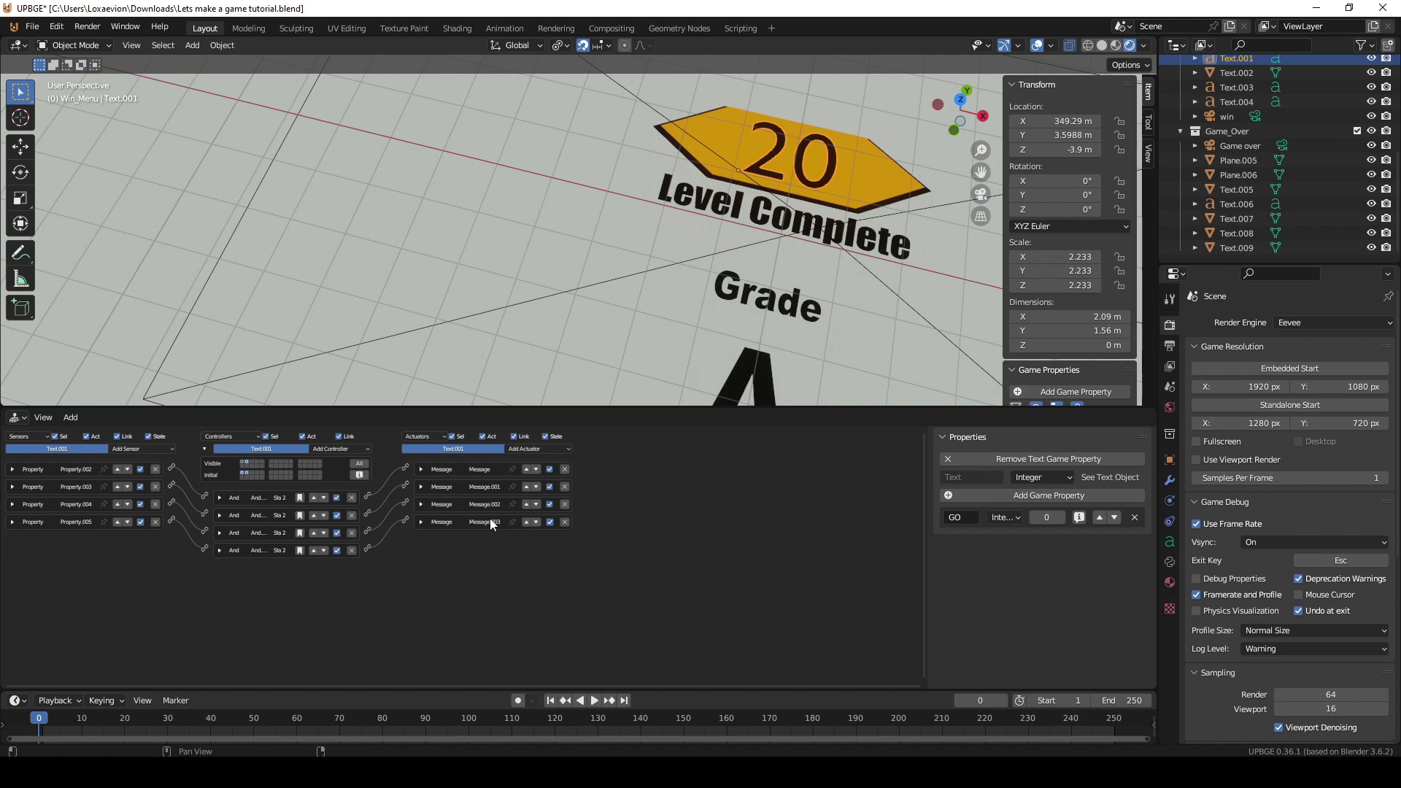
left_click(210, 459)
left_click(216, 640)
left_click(795, 460)
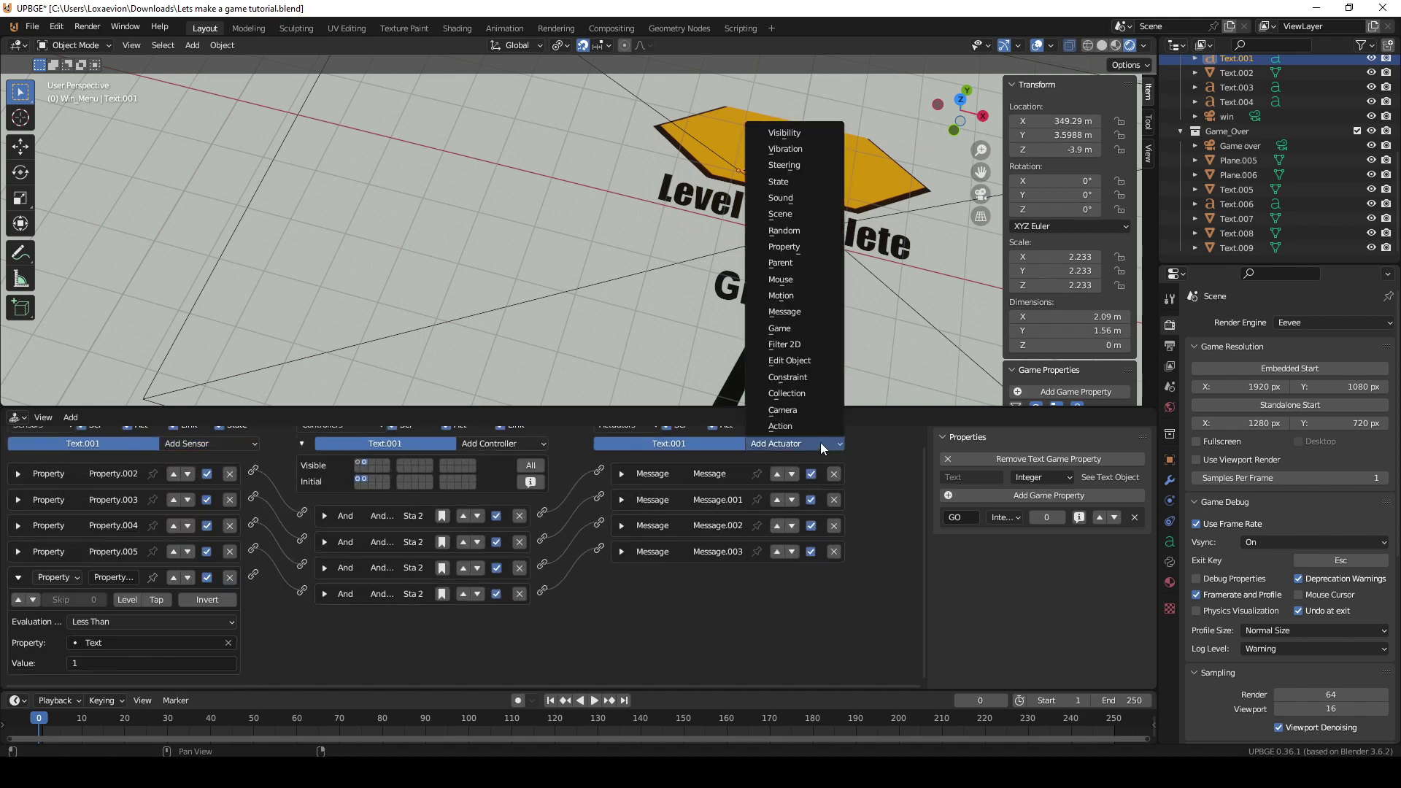
left_click(819, 442)
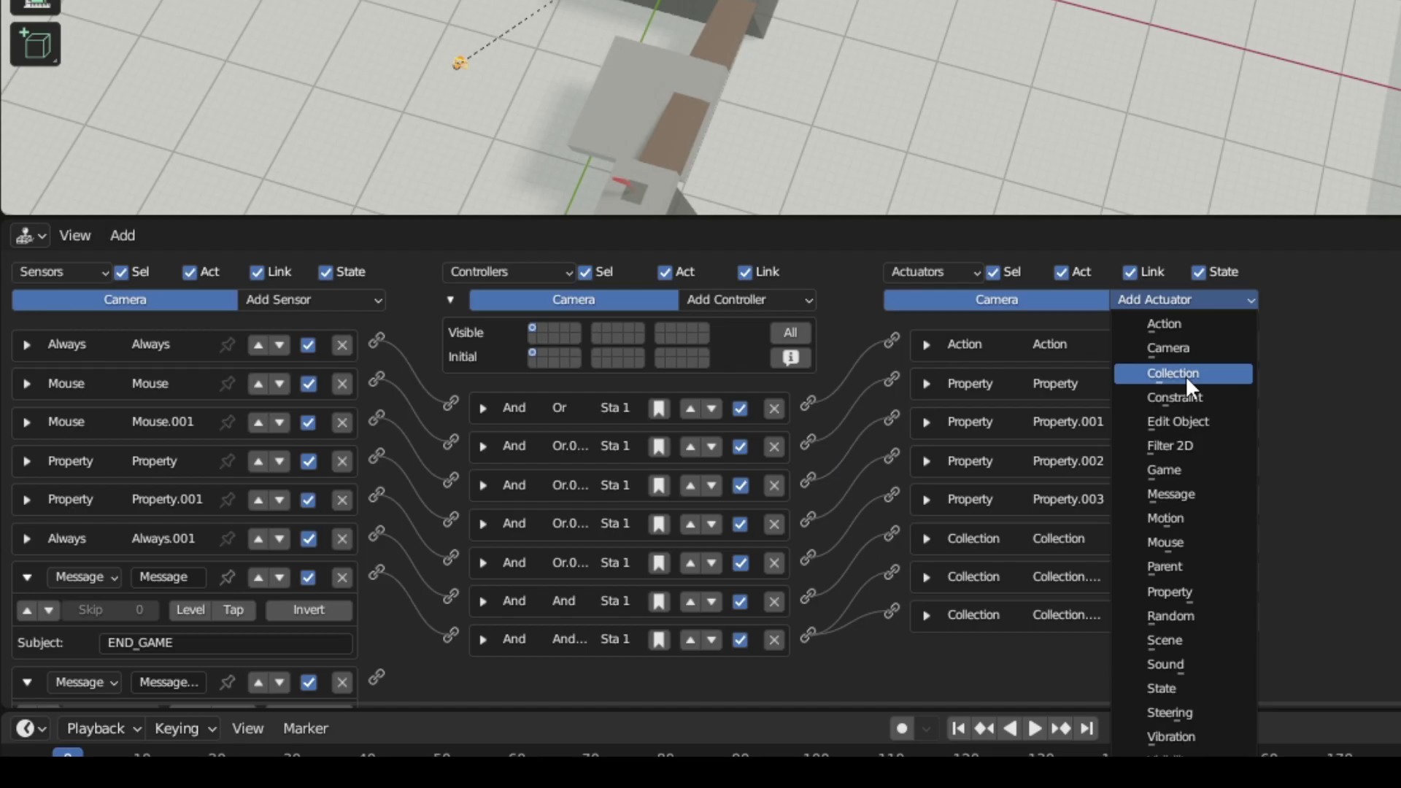
Add two Collection actuators to the camera for the Game_Over and UI overlays.
left_click(1183, 373)
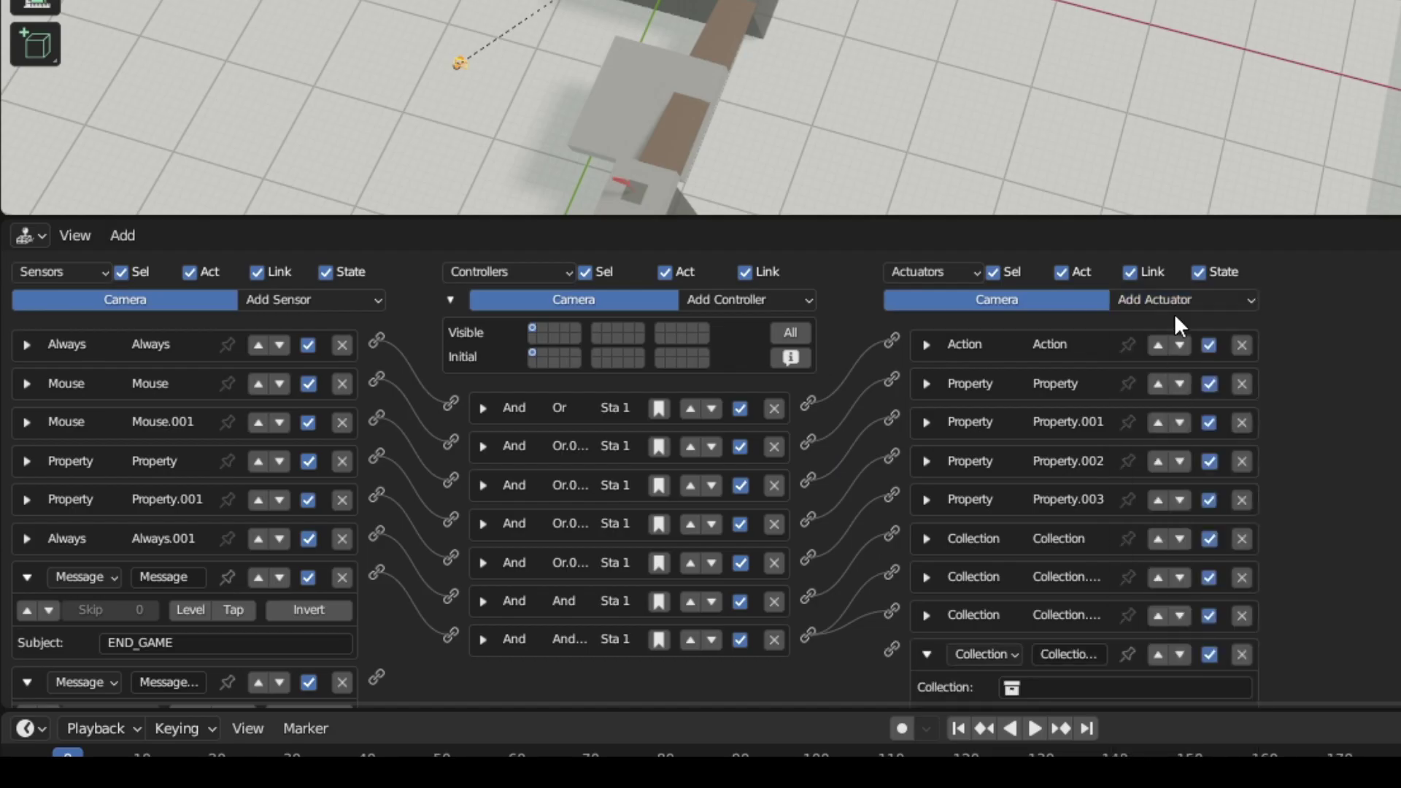
left_click(1175, 306)
left_click(1197, 372)
scroll(1001, 348, "down", 5)
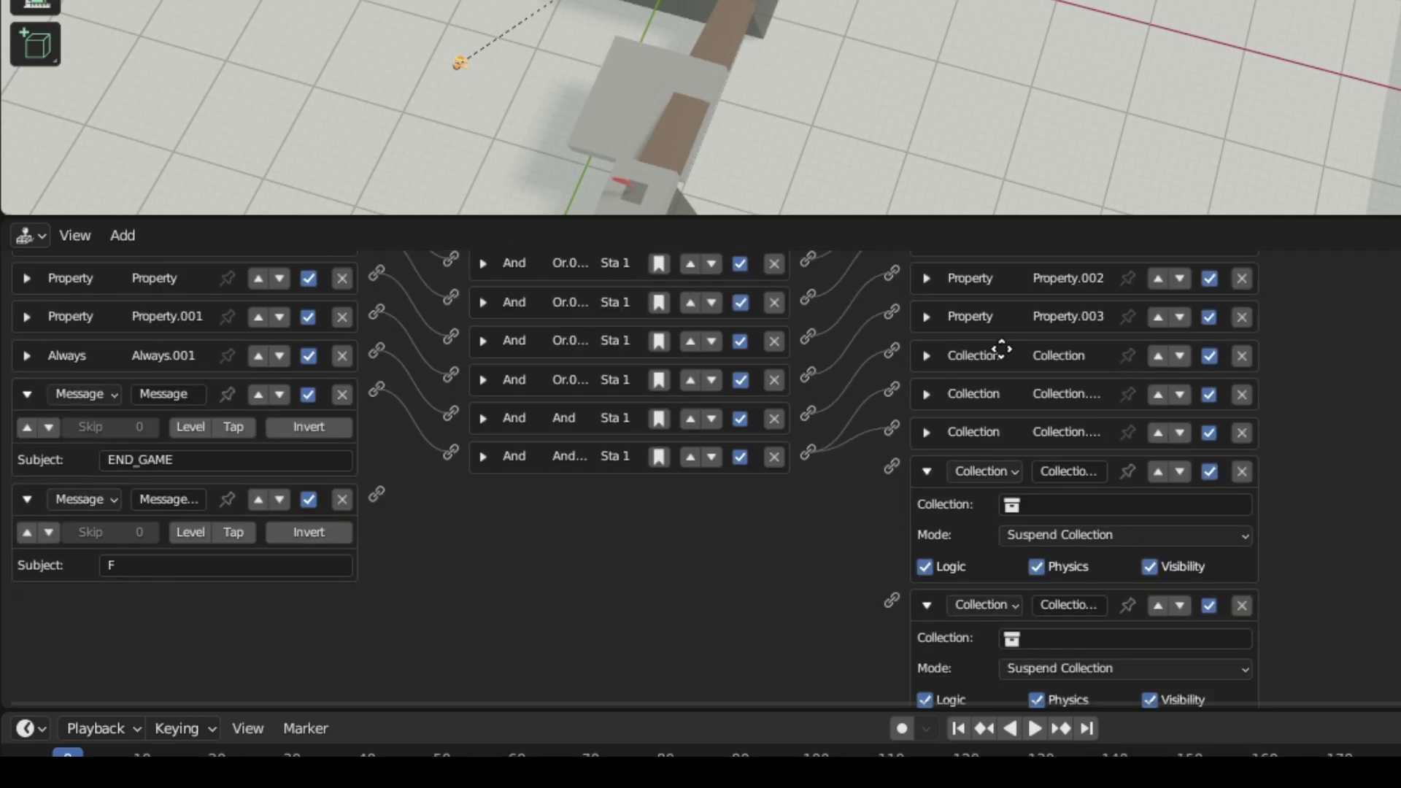
scroll(1001, 348, "down", 1)
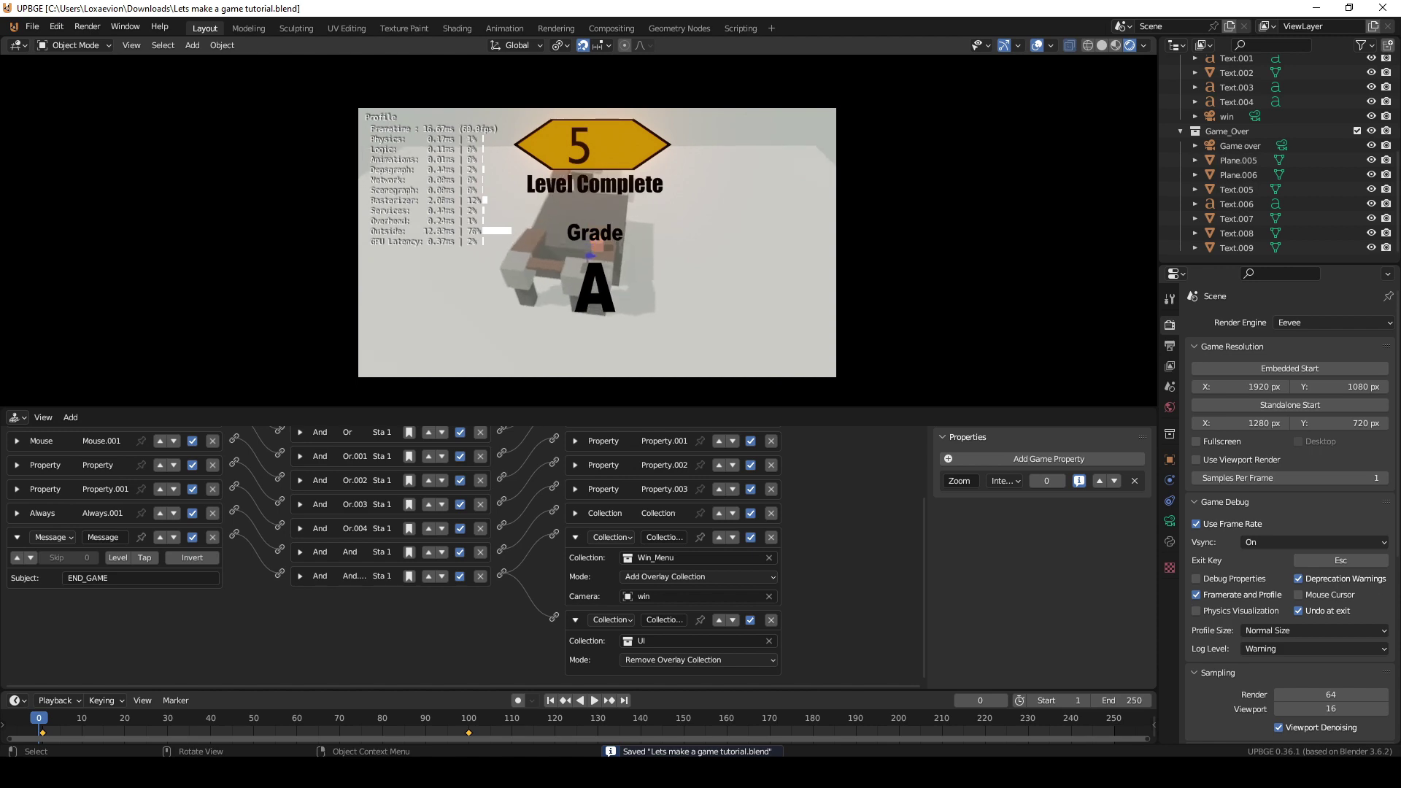
Add a Message sensor with subject END_GAME to the player cube.
key("Escape")
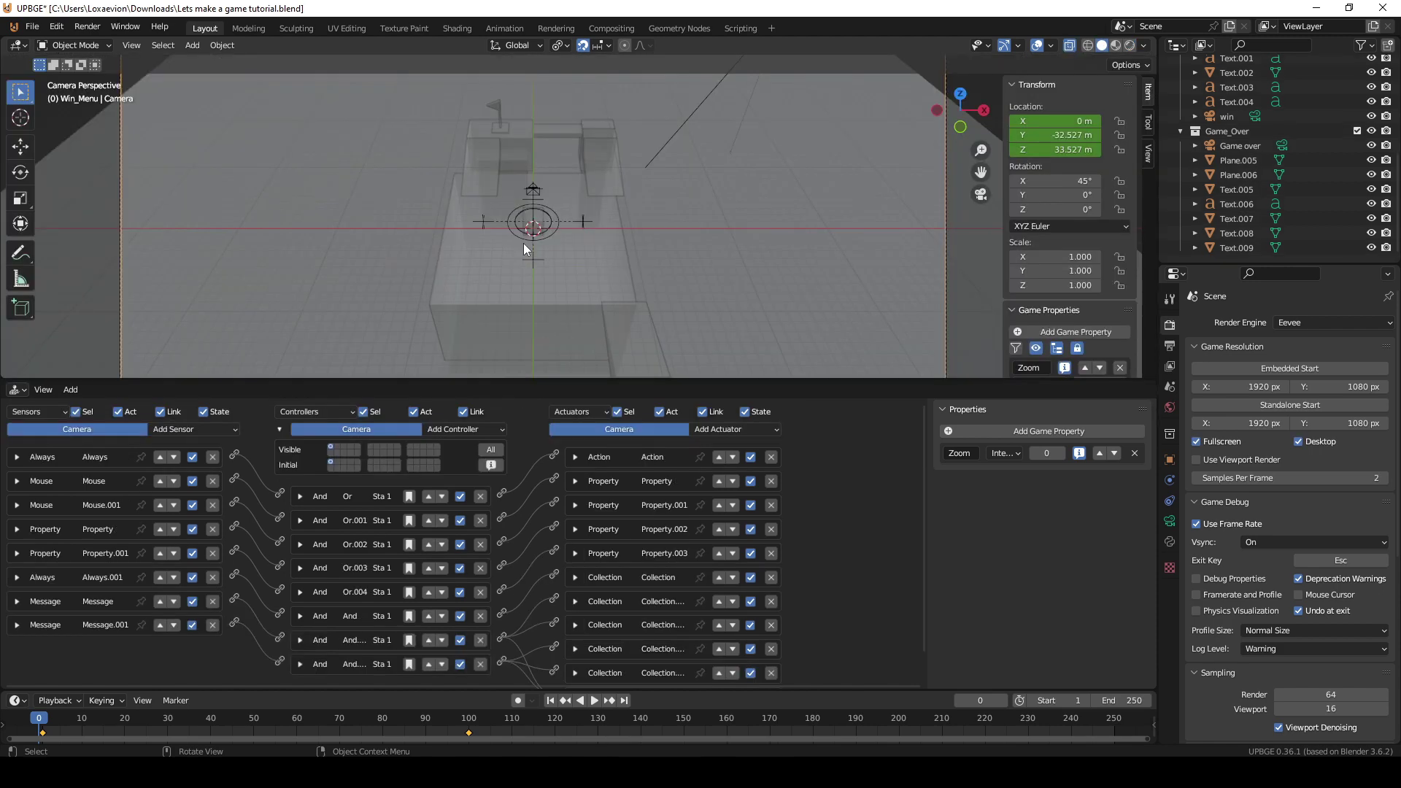
left_click(503, 231)
left_click(195, 428)
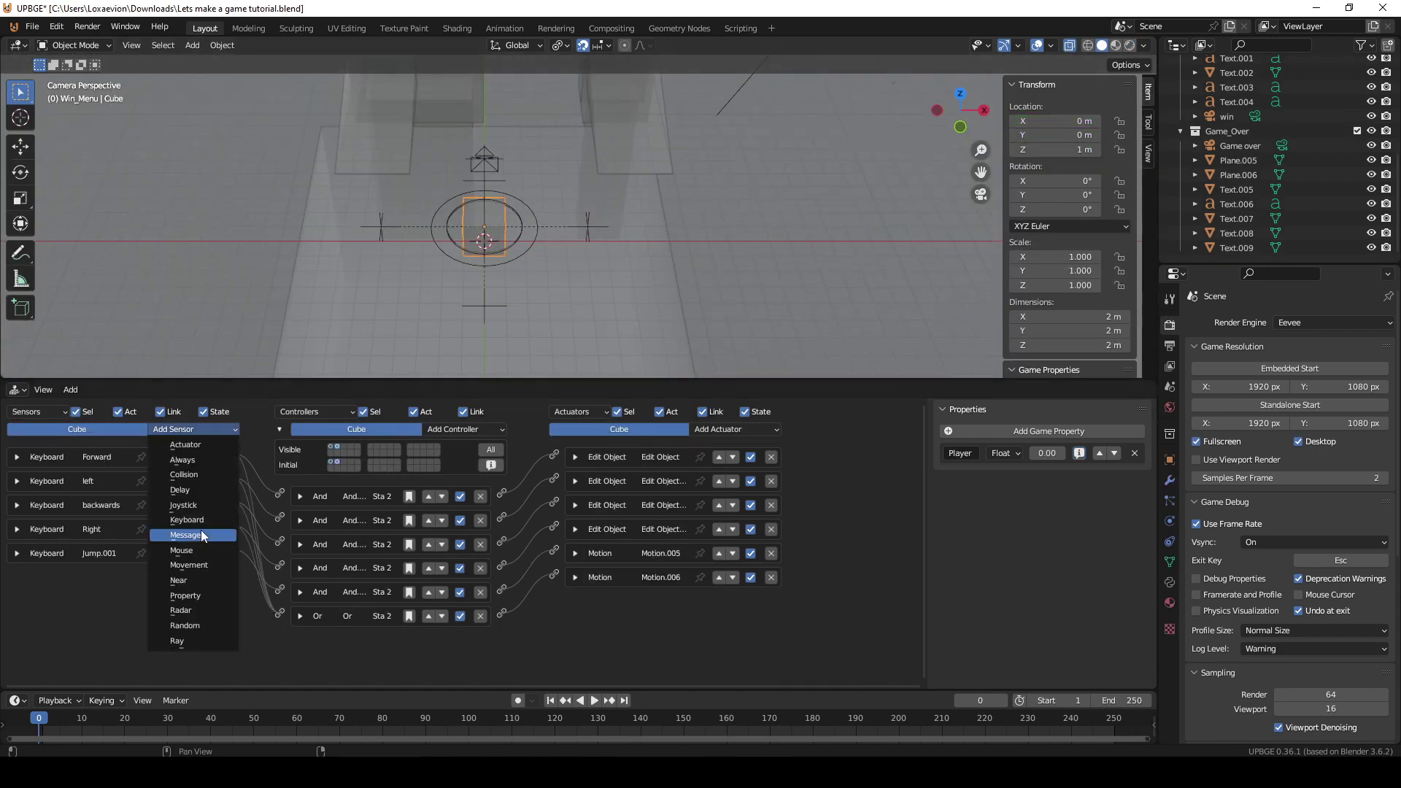
left_click(212, 536)
left_click(127, 671)
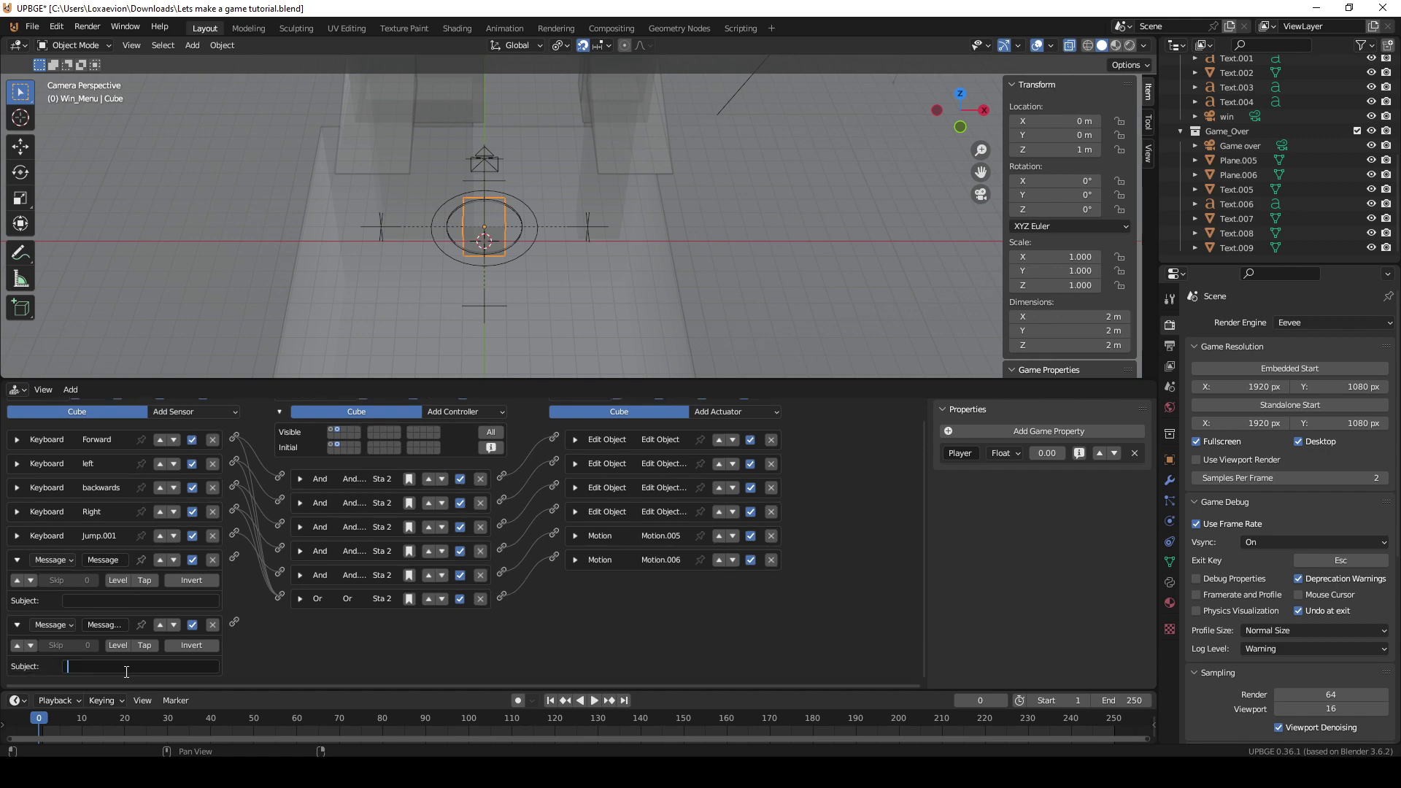
left_click(116, 602)
type("END_GAME")
Add a State actuator to the cube and choose the state it switches to.
left_click(736, 411)
left_click(751, 655)
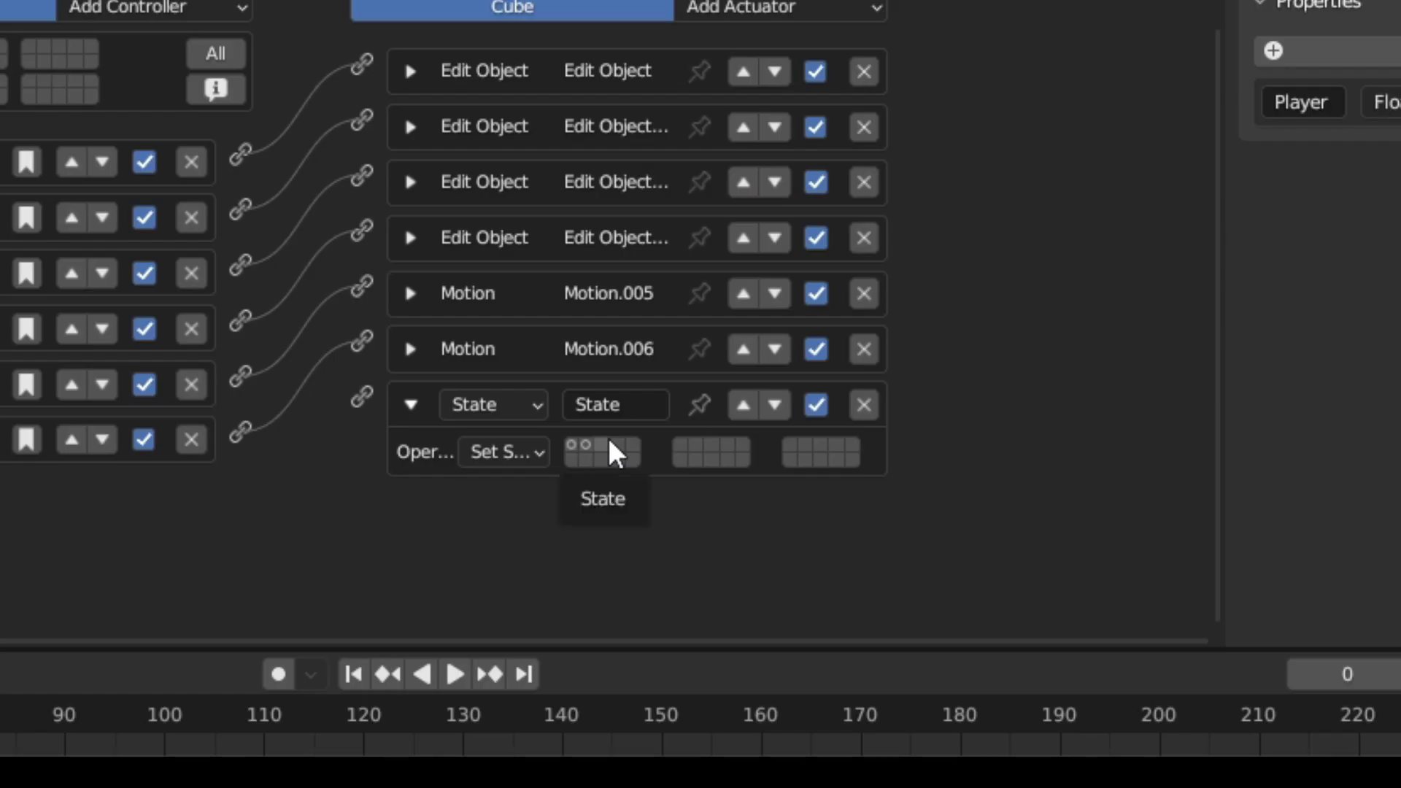
left_click(657, 607)
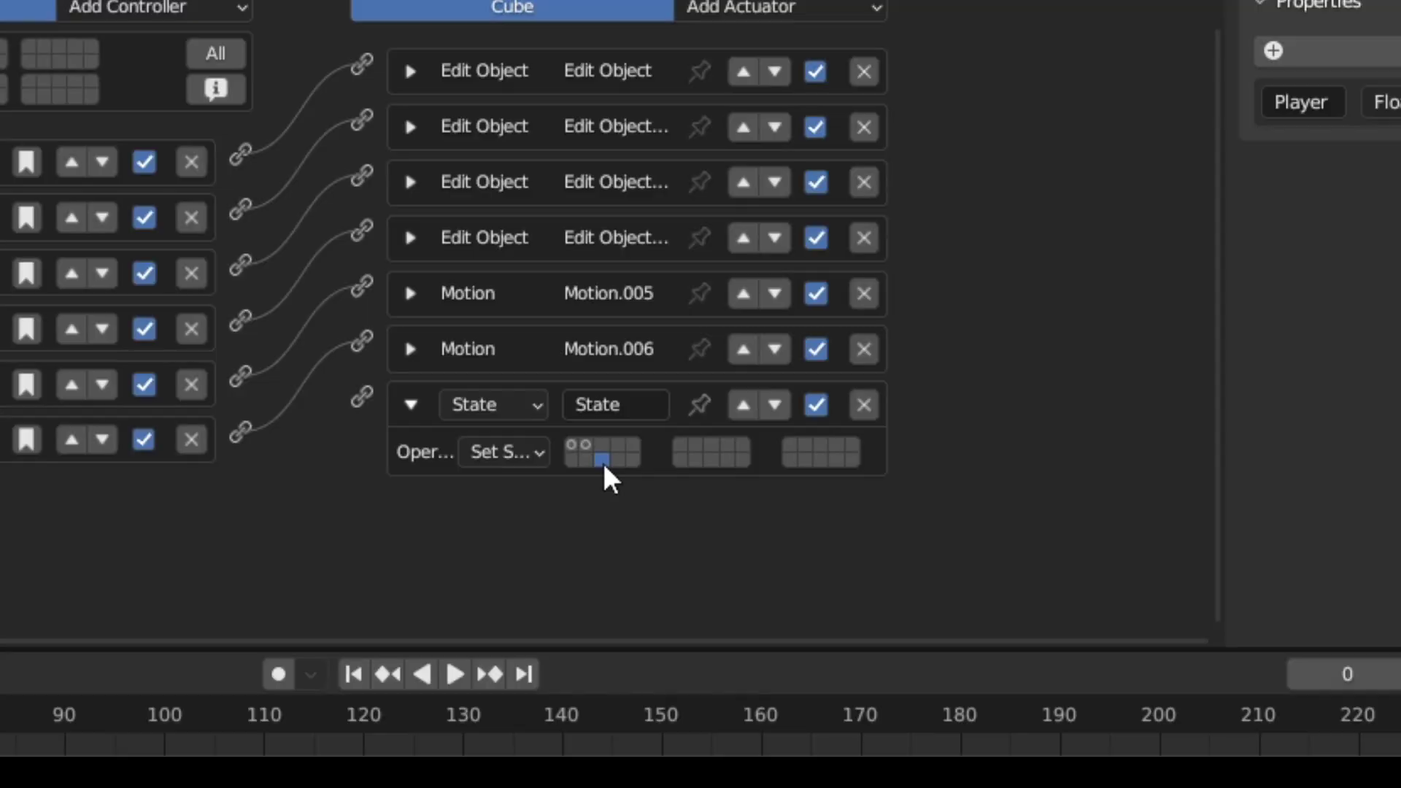